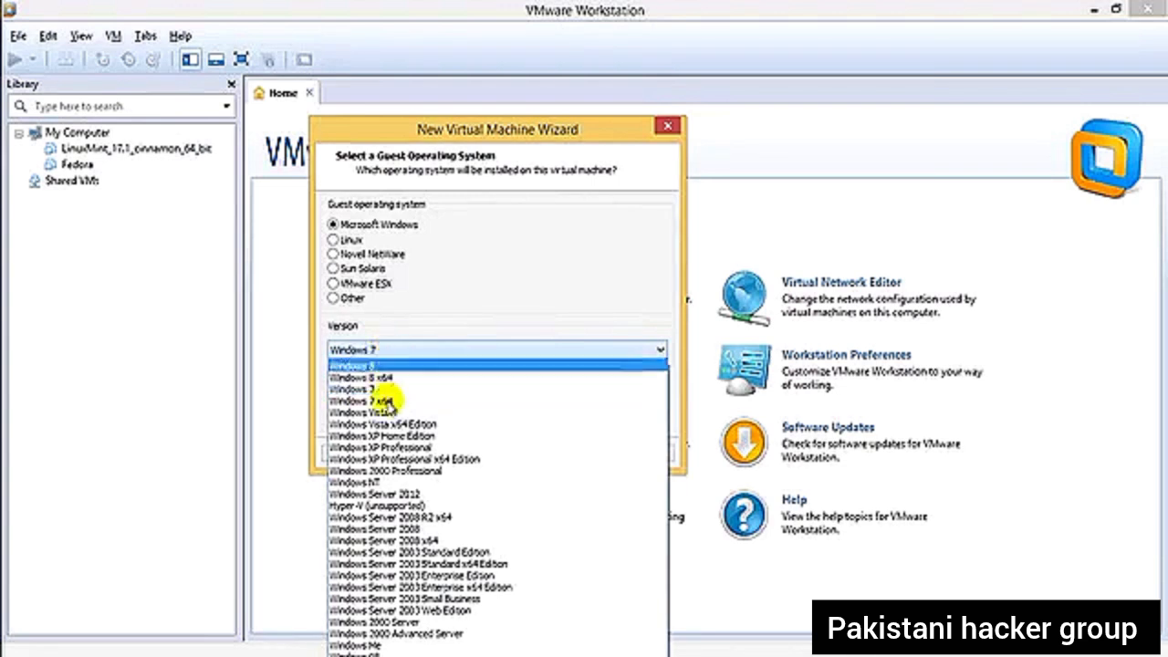
# - Set the guest operating system to Linux with Ubuntu as the version and continue to naming the virtual machine
pyautogui.click(481, 281)
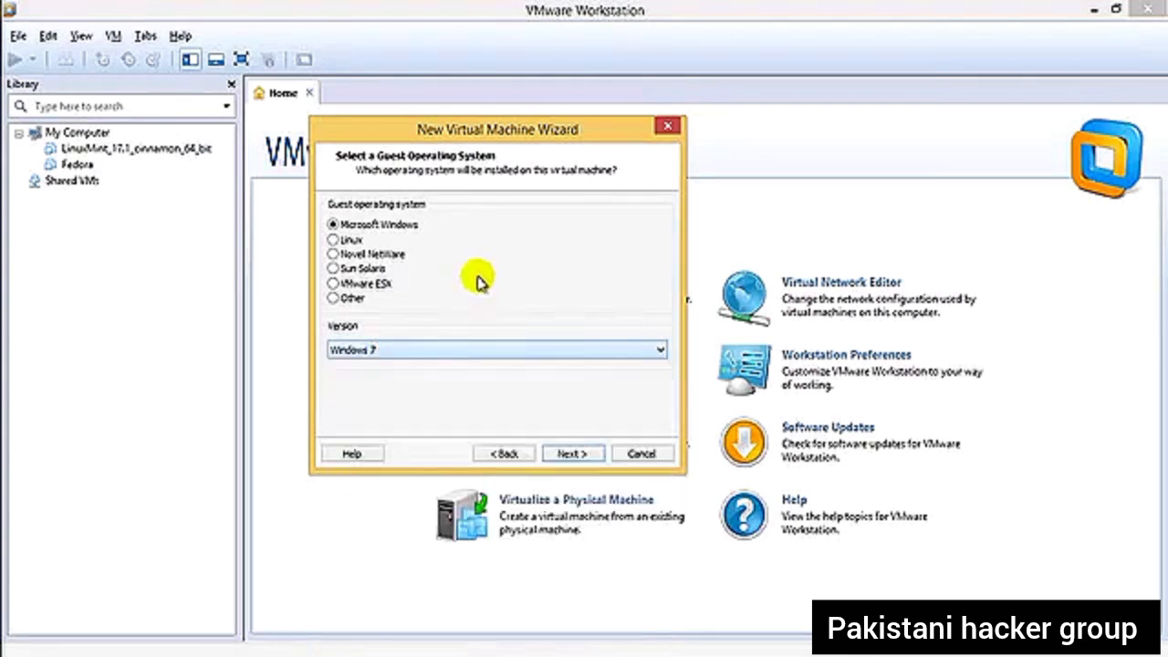
pyautogui.click(335, 240)
pyautogui.click(429, 351)
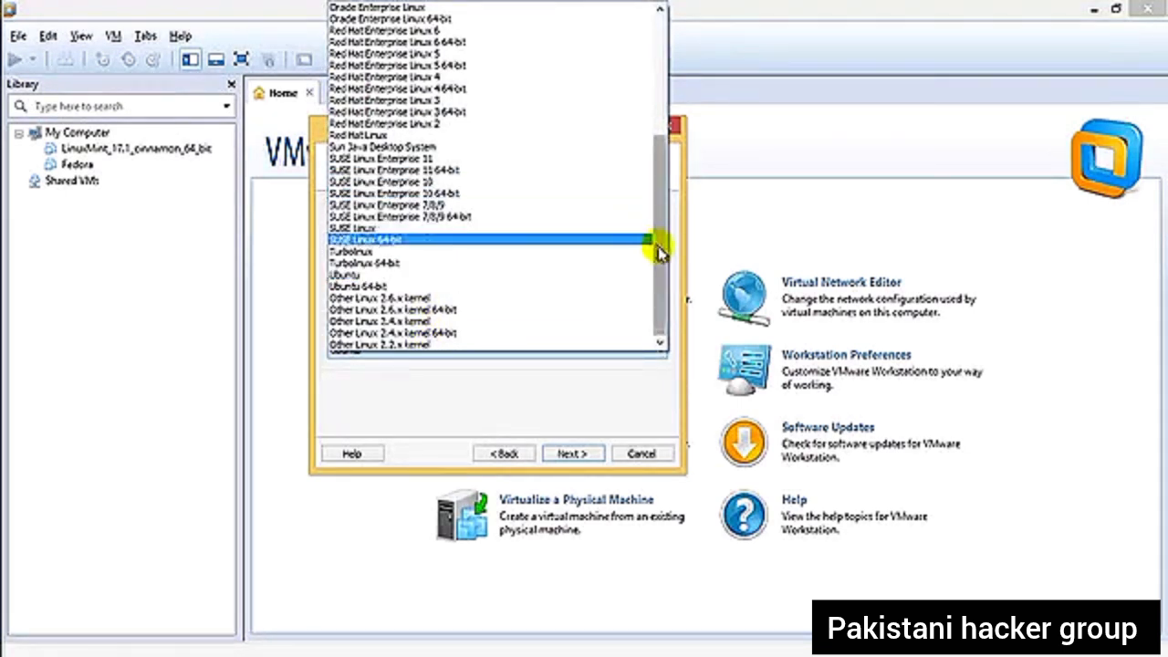
pyautogui.moveTo(660, 250); pyautogui.dragTo(661, 153)
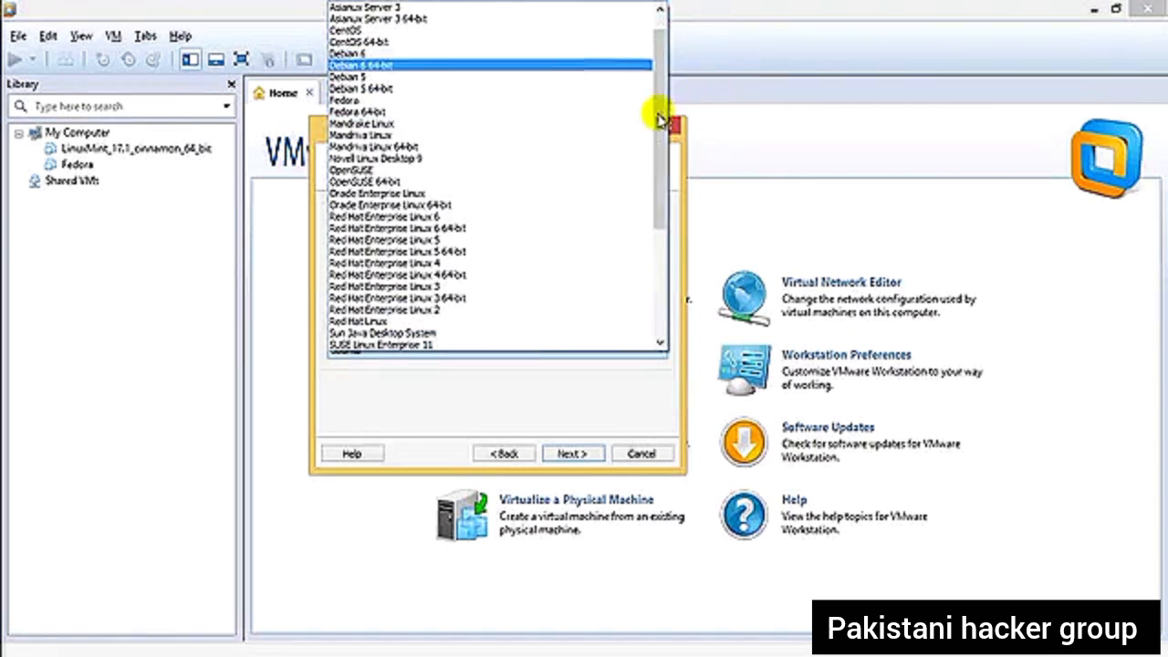
pyautogui.moveTo(661, 128); pyautogui.dragTo(655, 342)
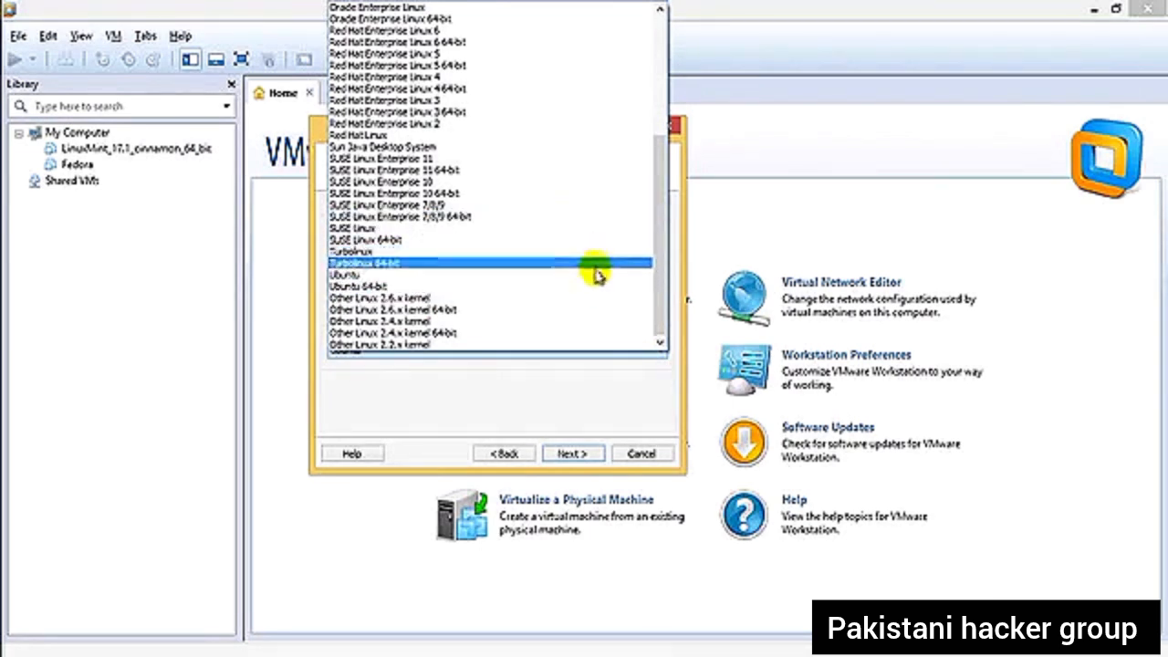
pyautogui.click(592, 275)
pyautogui.click(575, 454)
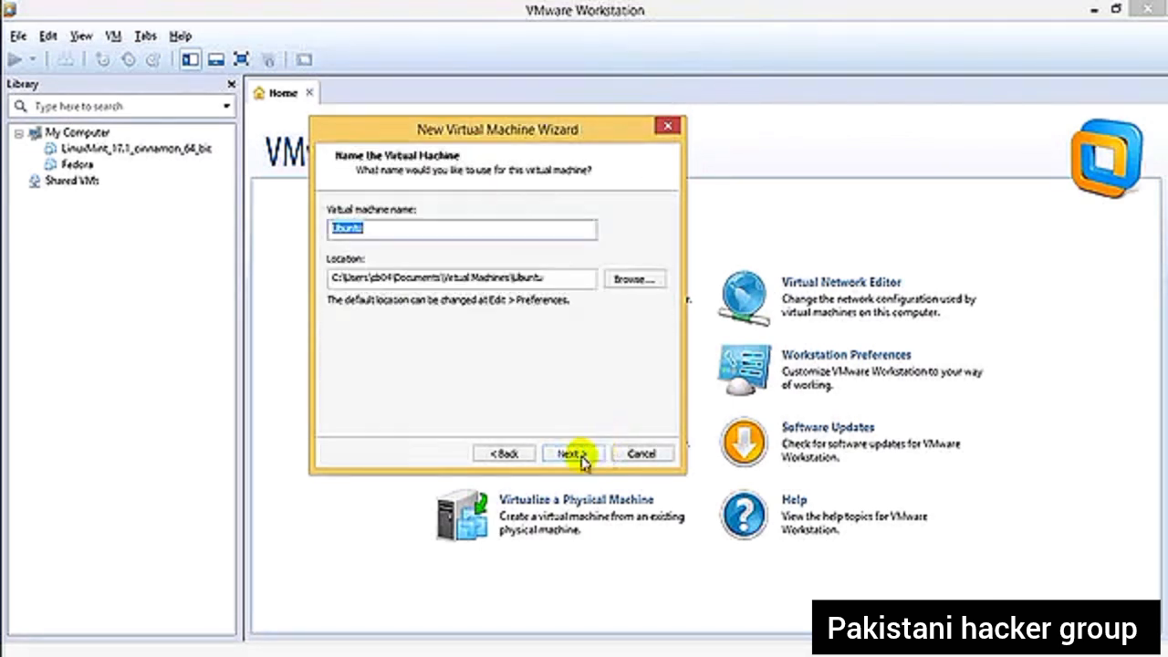
# - Set the virtual machine's location to the personal folder on Local Disk (E:) by browsing to it
pyautogui.click(620, 280)
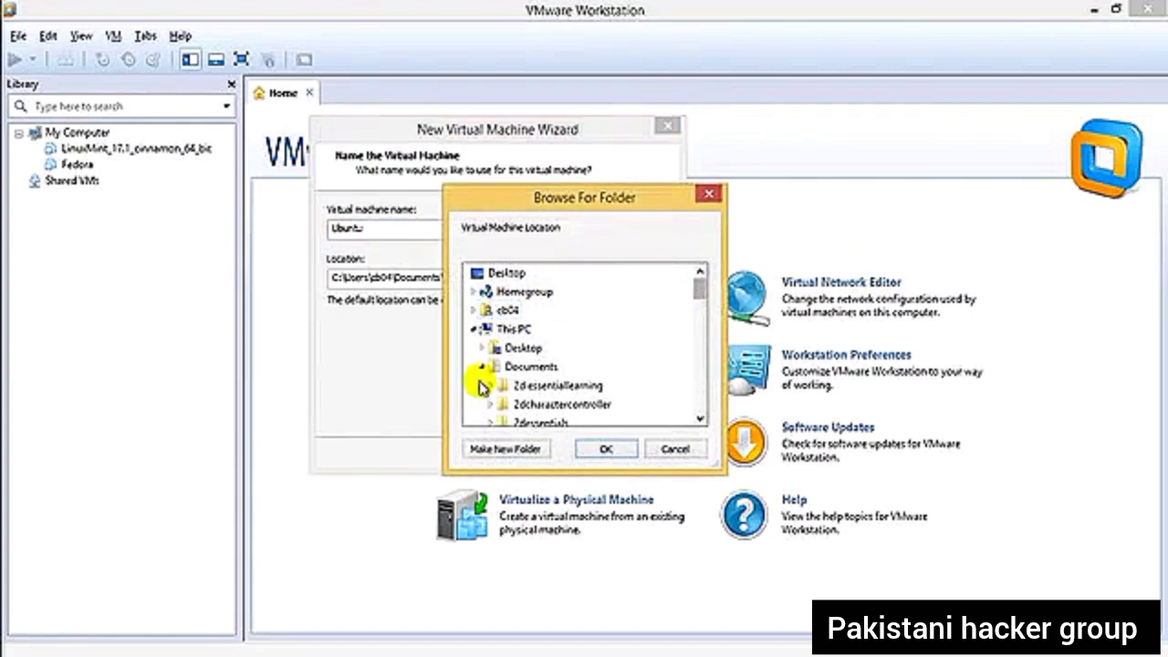
pyautogui.moveTo(699, 289); pyautogui.dragTo(665, 353)
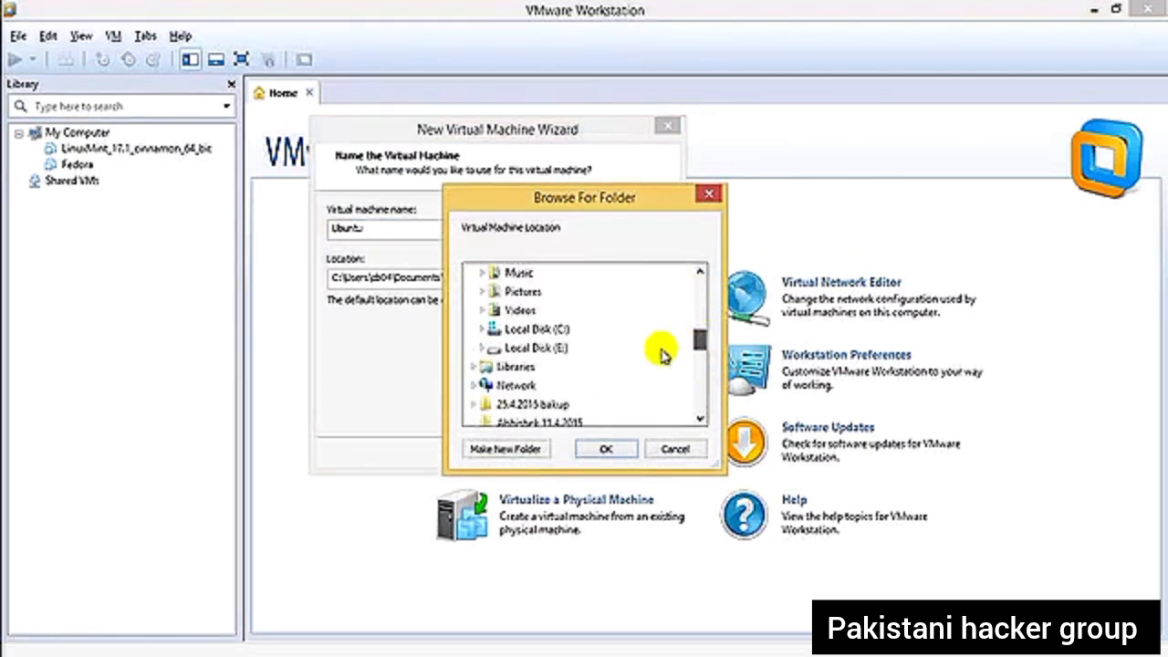
pyautogui.doubleClick(538, 350)
pyautogui.scroll(-1, 537, 365)
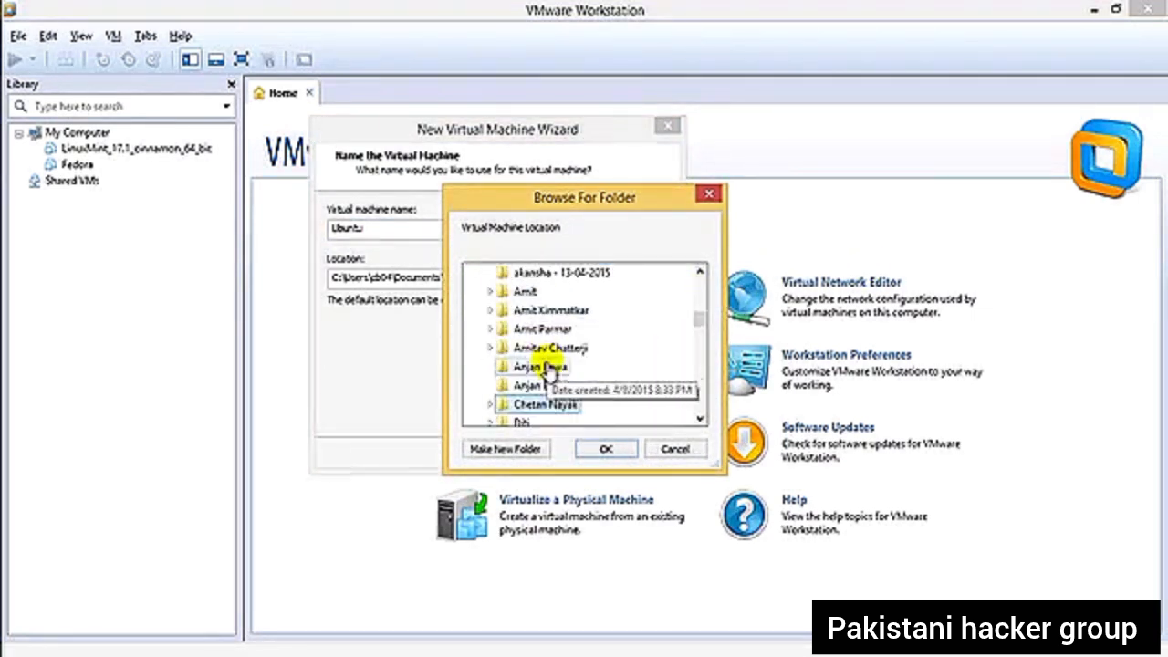
pyautogui.doubleClick(574, 413)
pyautogui.scroll(-3, 630, 419)
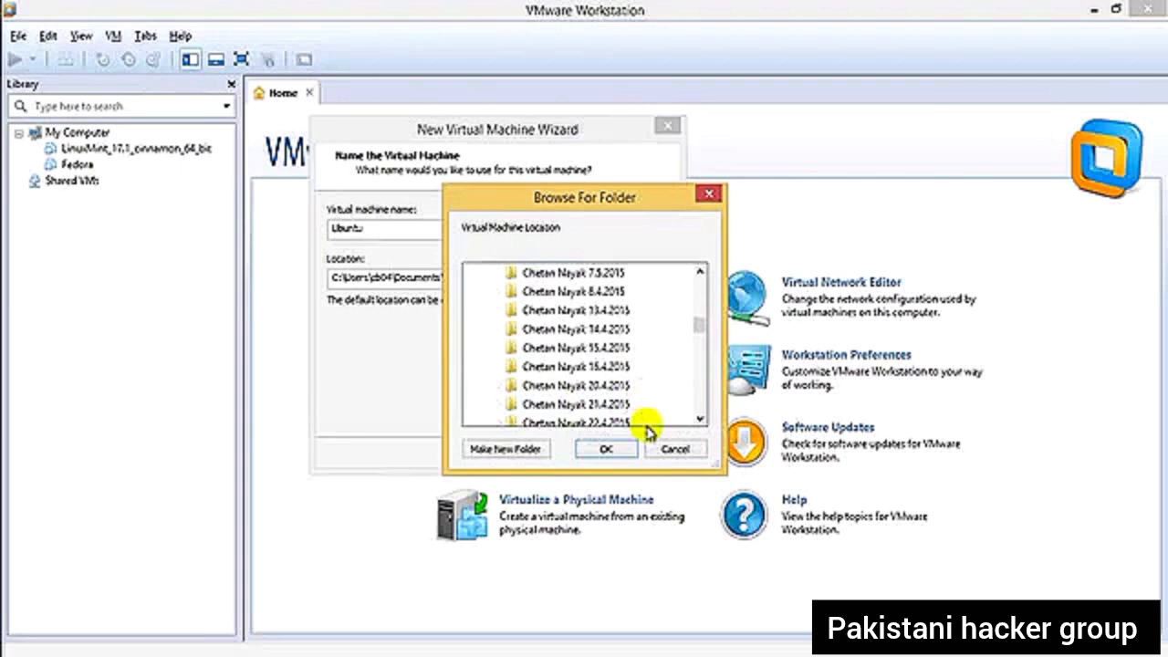
pyautogui.click(605, 449)
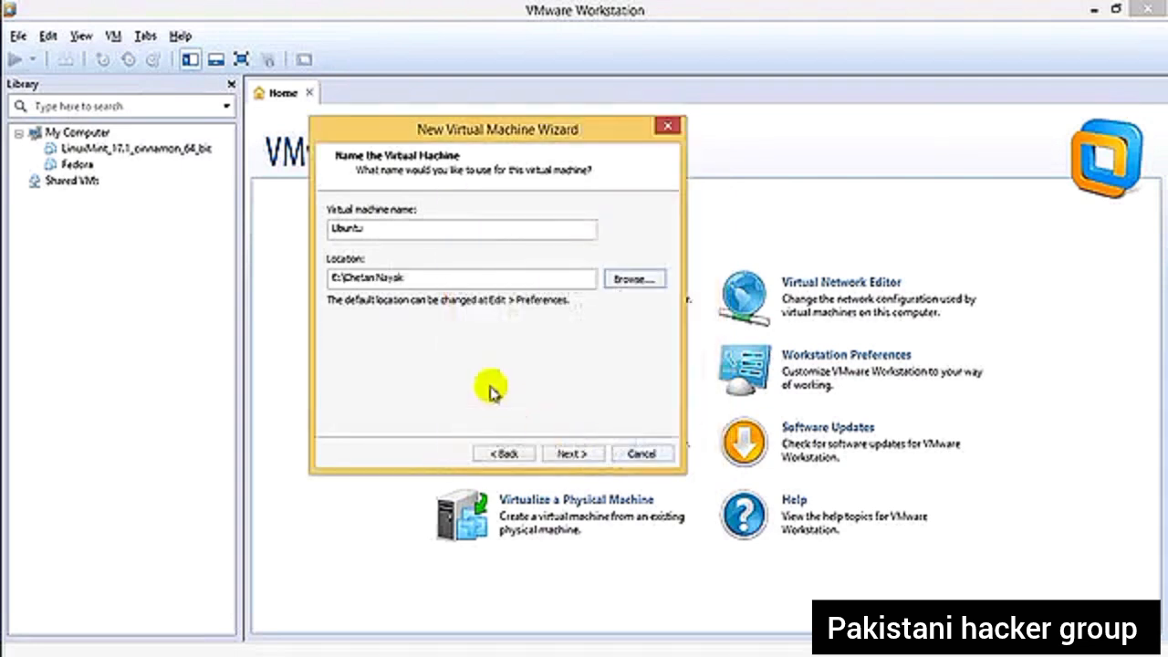
# - Append a subfolder named "VMware OSs" to the virtual machine's location path
pyautogui.click(483, 277)
pyautogui.write('\\')
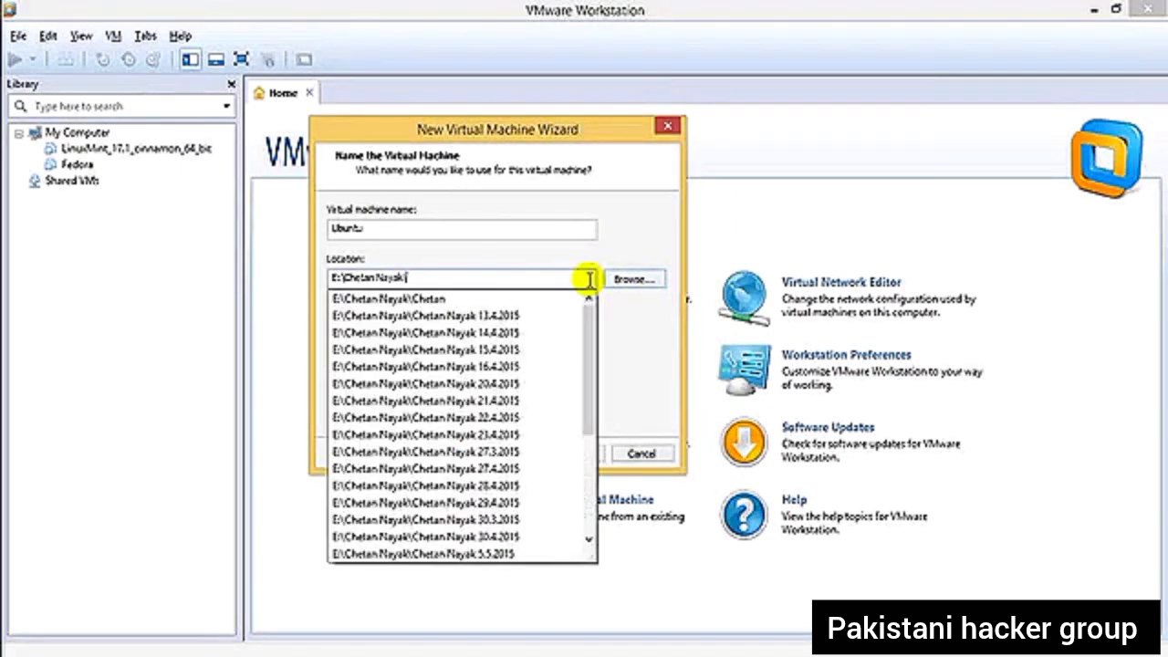
pyautogui.write('Kali')
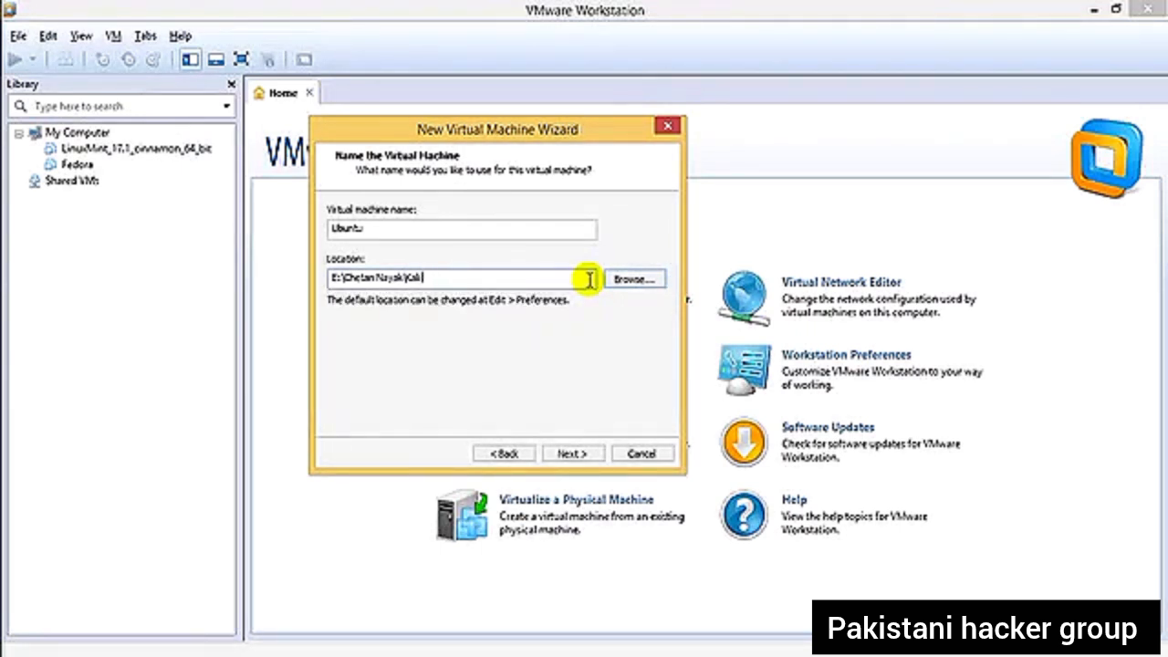
pyautogui.press('BackSpace')
pyautogui.press('BackSpace')
pyautogui.press('BackSpace')
pyautogui.press('BackSpace')
pyautogui.press('BackSpace')
pyautogui.write('Mware OSs')
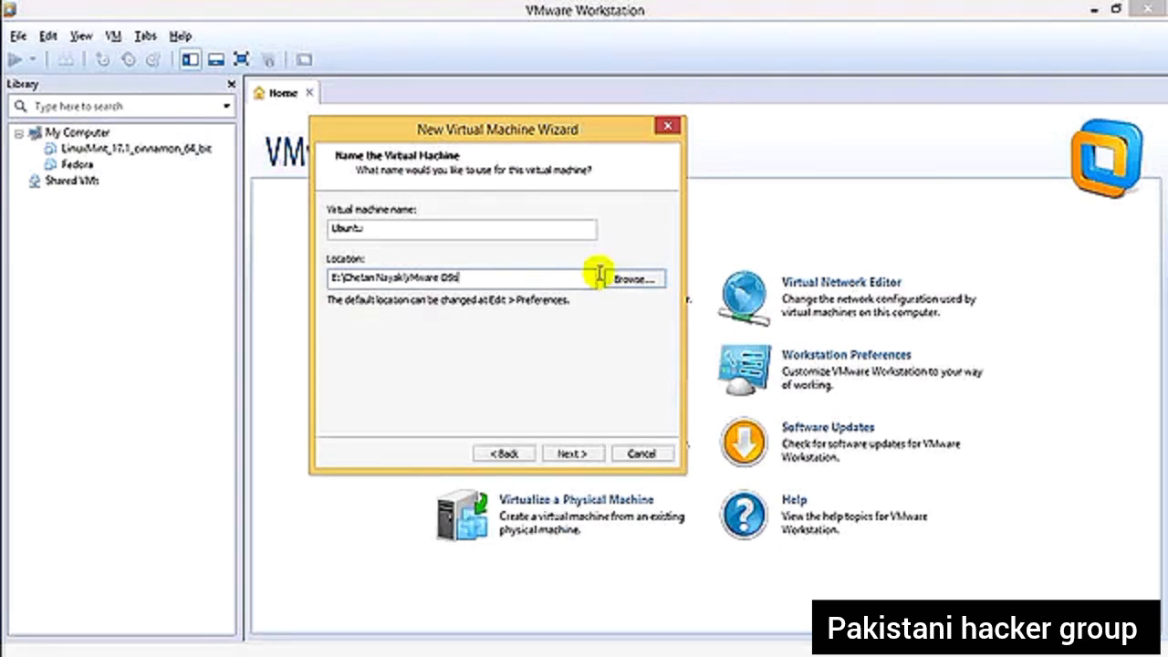
# - Name the virtual machine Kali_linux_32bit and continue to the processor configuration
pyautogui.moveTo(430, 227); pyautogui.dragTo(4, 228)
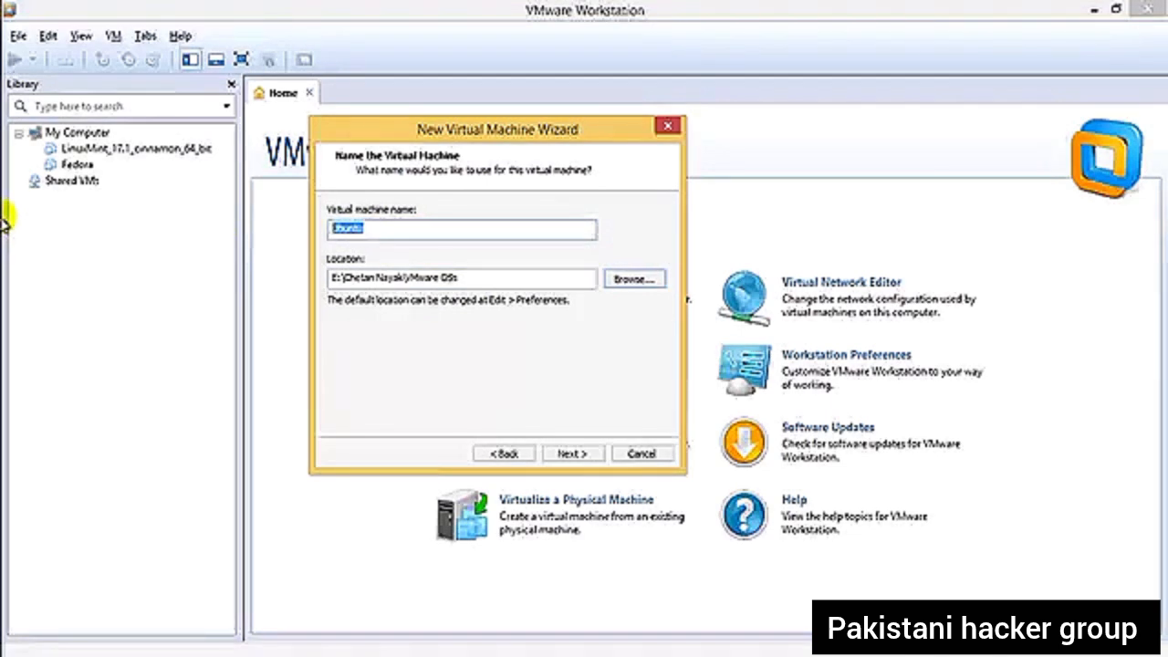
pyautogui.write('Kali ')
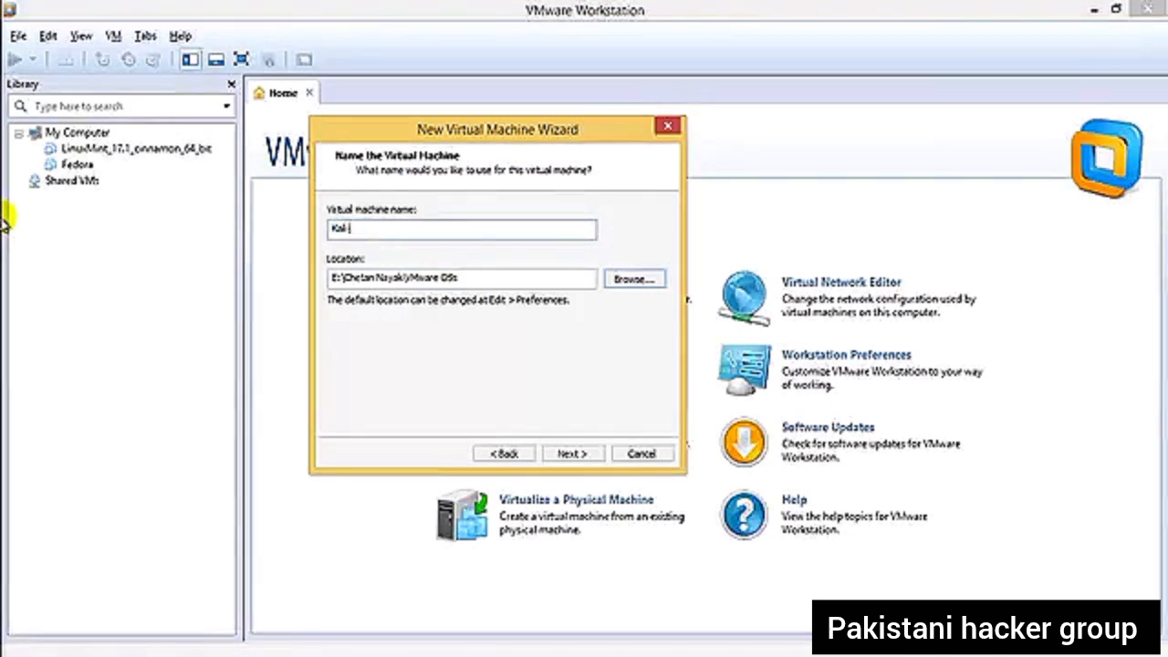
pyautogui.write('linux')
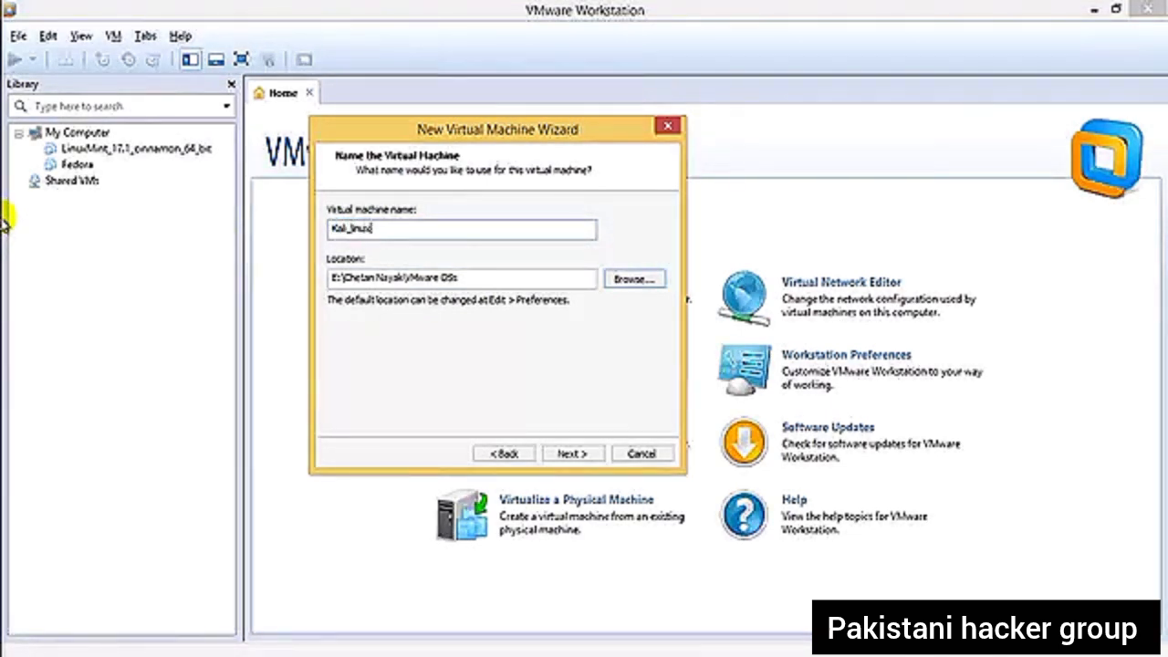
pyautogui.write('_32')
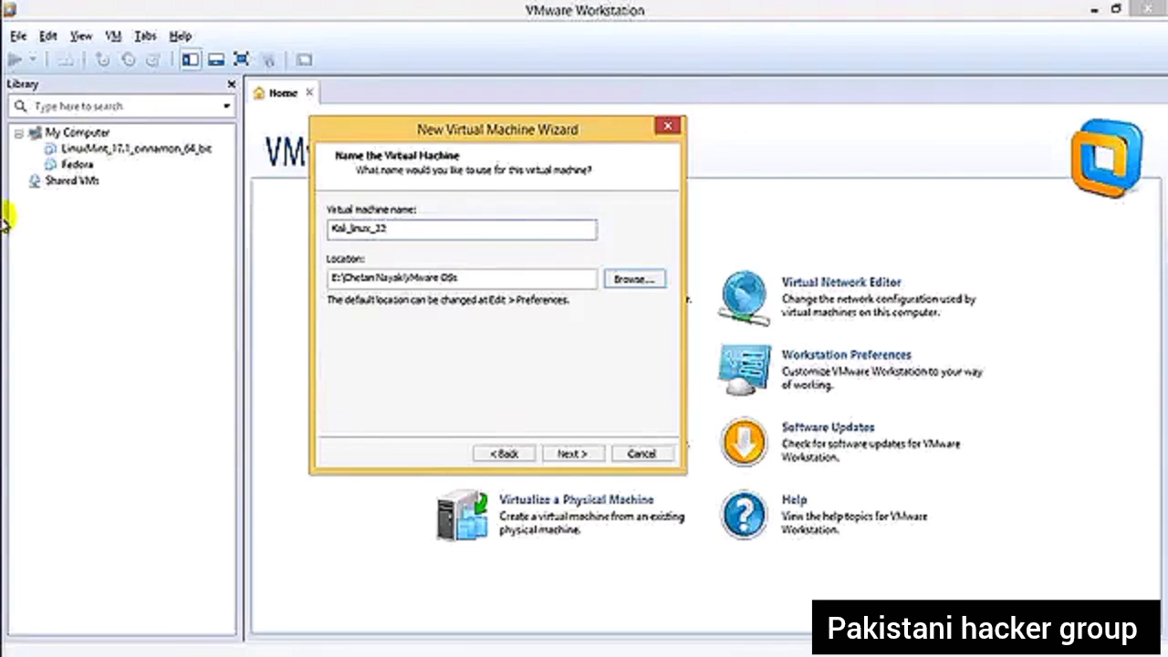
pyautogui.write('bit')
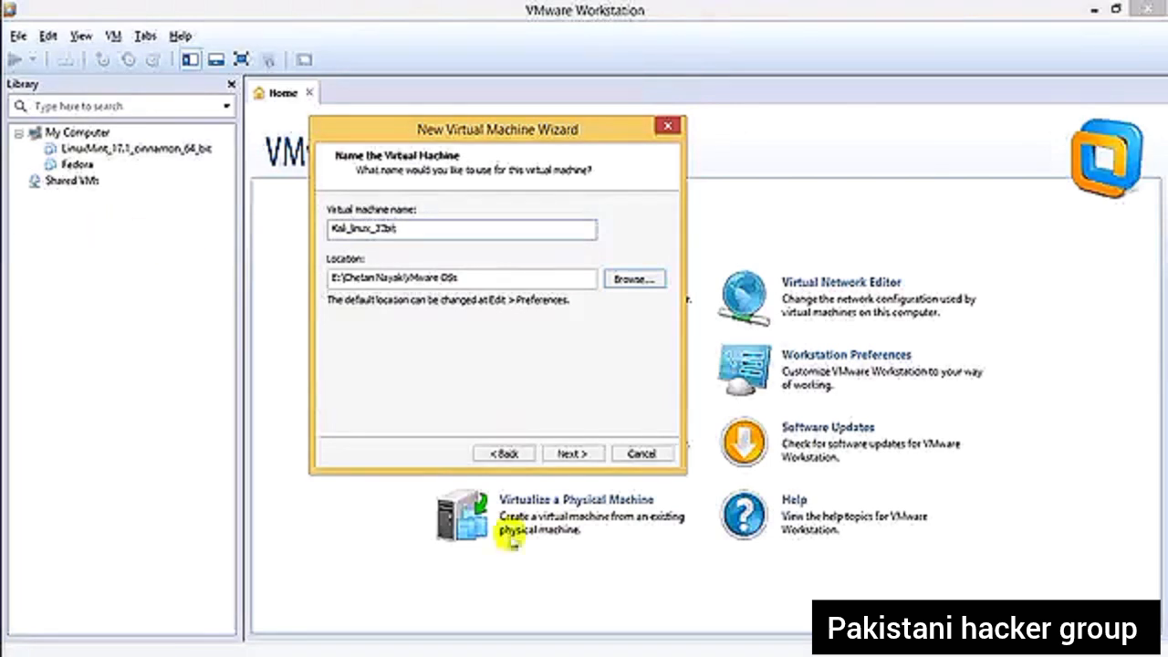
pyautogui.click(569, 452)
# - Configure 2 processors with 2 cores per processor and continue to the memory settings
pyautogui.click(575, 221)
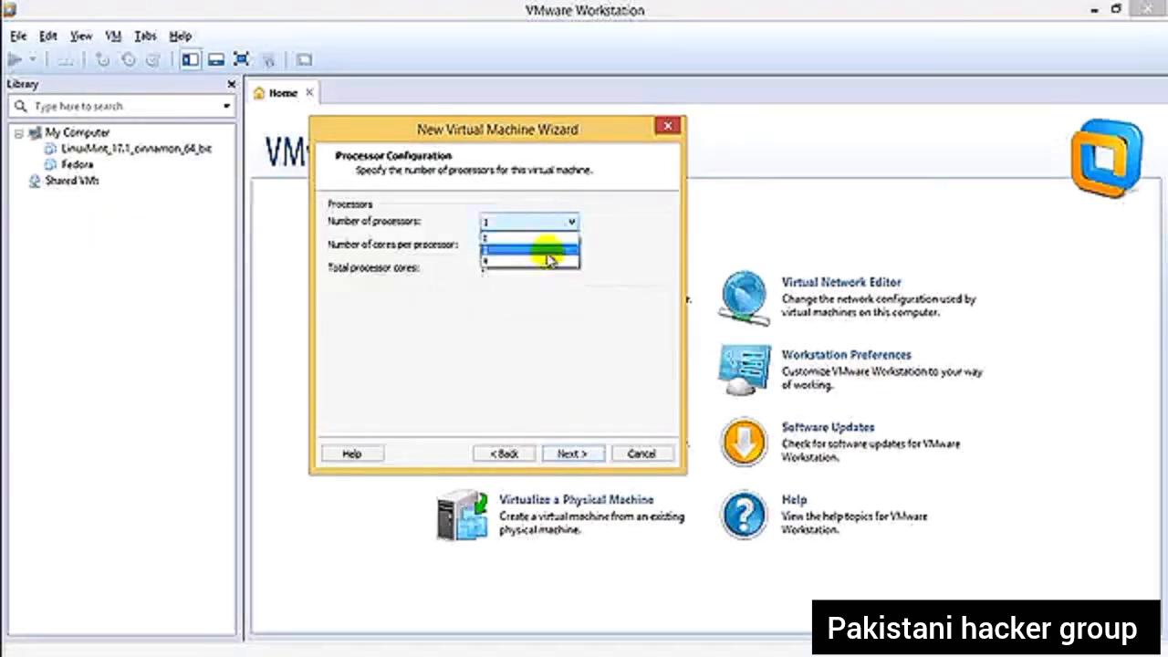
pyautogui.click(548, 244)
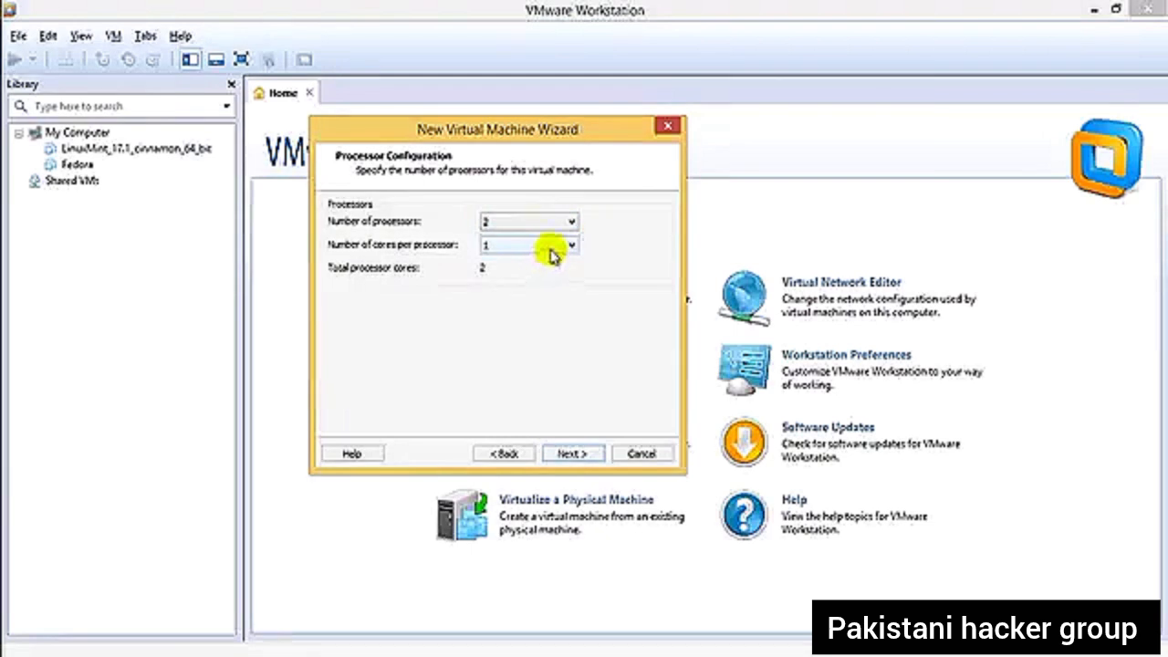
pyautogui.click(553, 247)
pyautogui.click(550, 265)
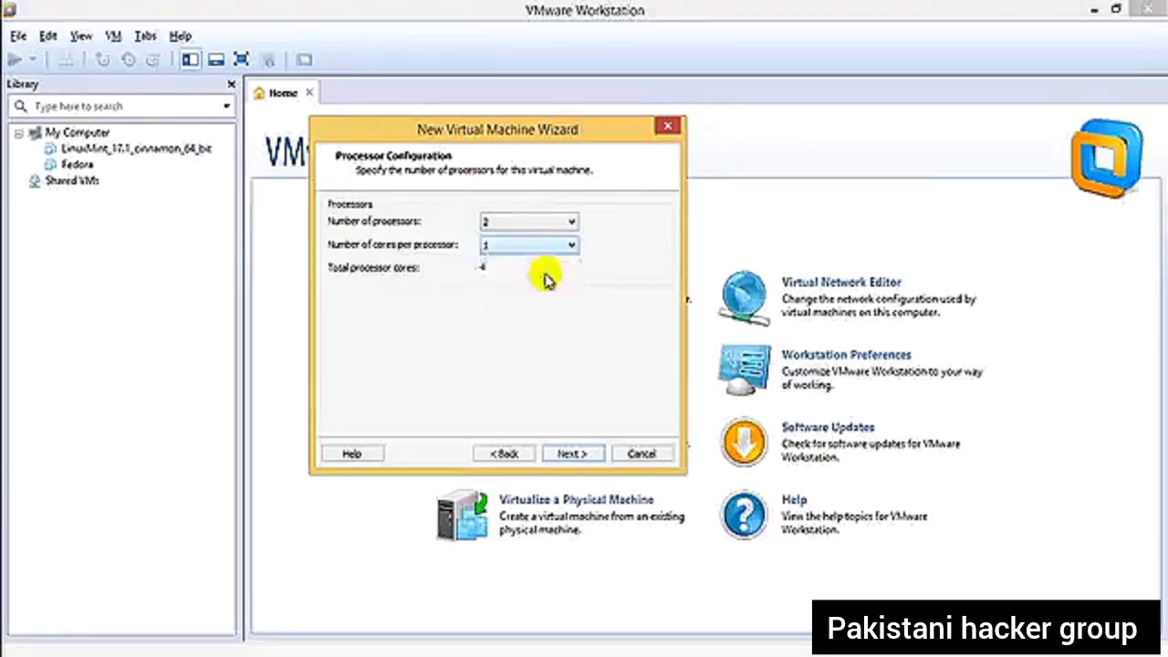
pyautogui.click(570, 454)
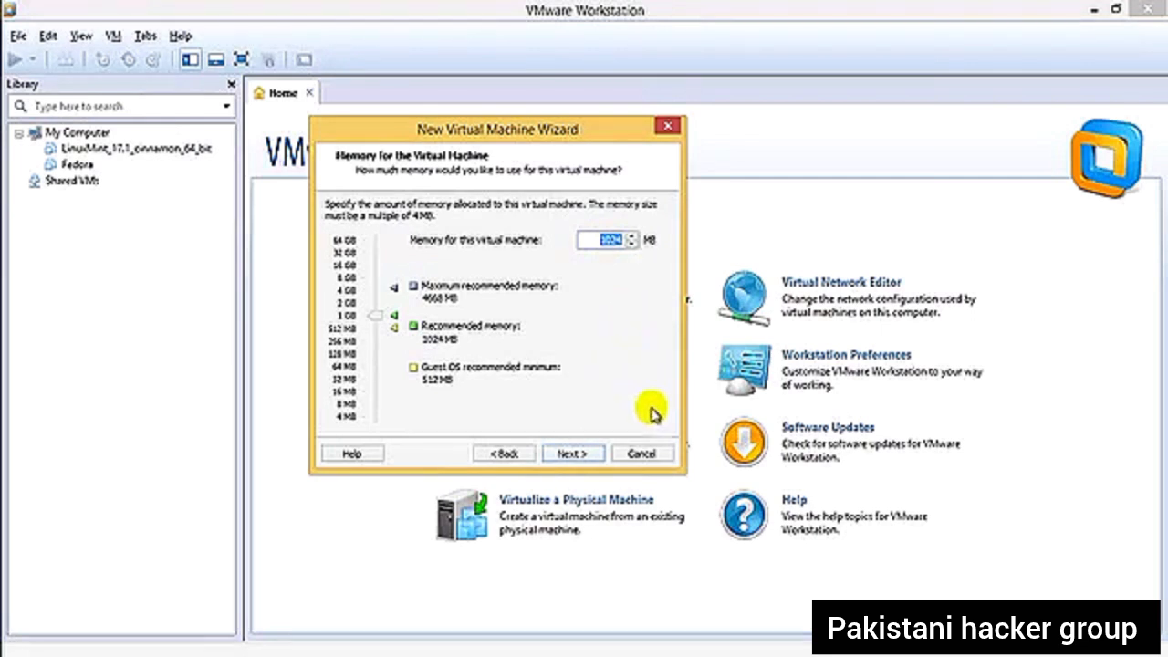
# - Keep the memory at 1024 MB and use network address translation (NAT) as the network connection
pyautogui.click(557, 454)
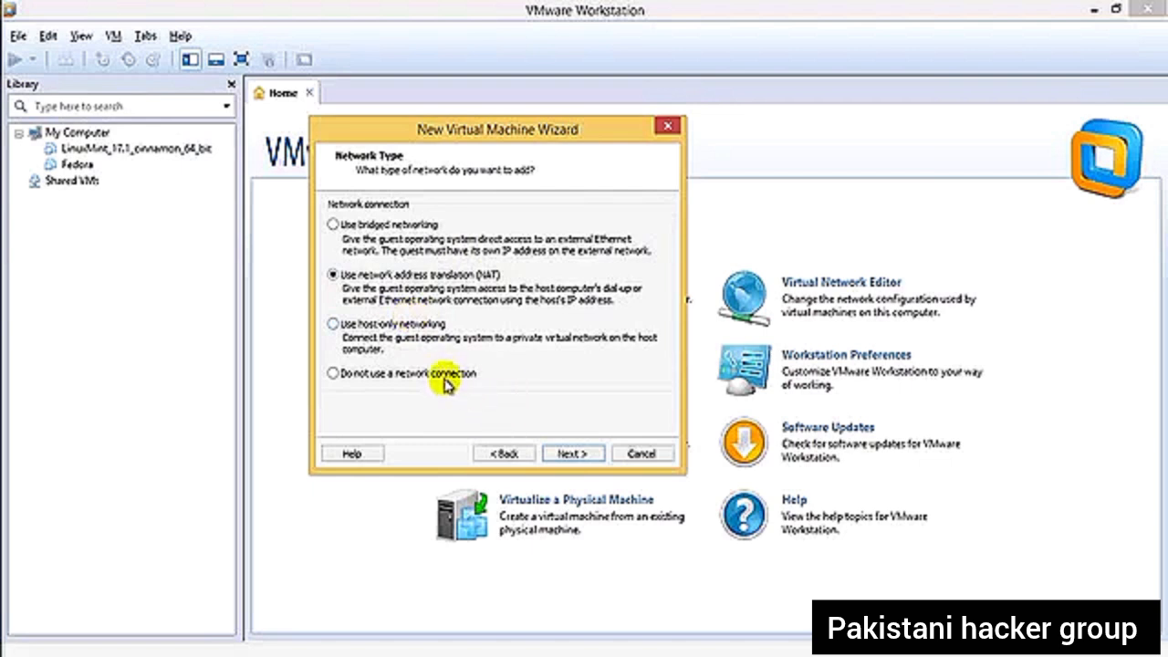
pyautogui.click(382, 379)
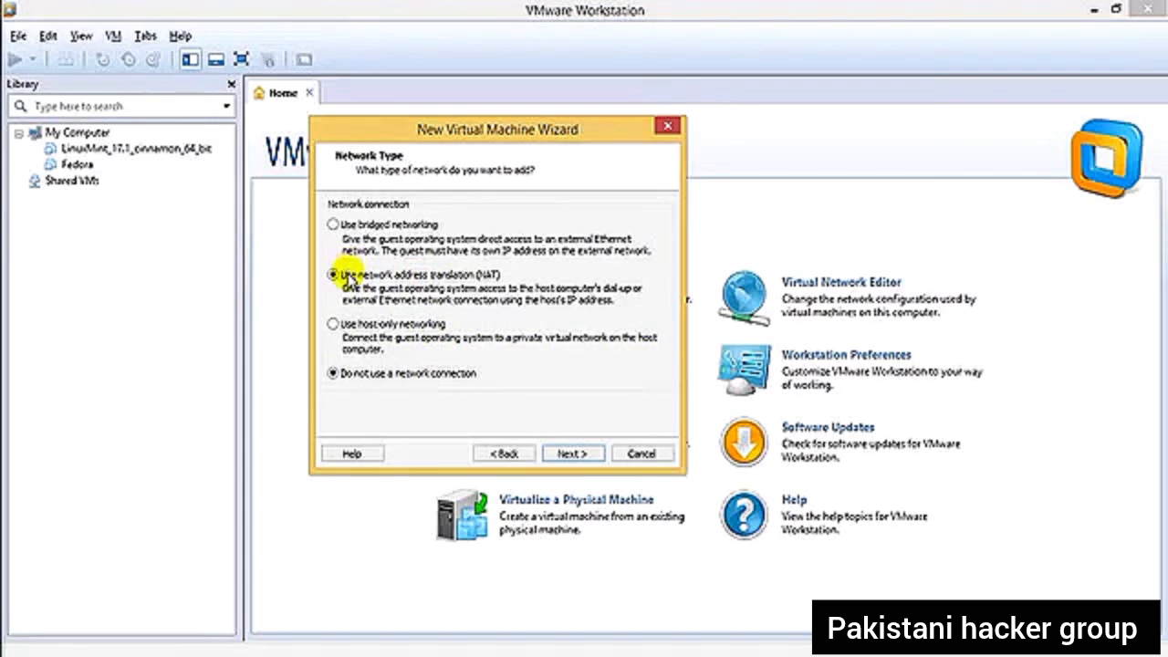
pyautogui.click(339, 276)
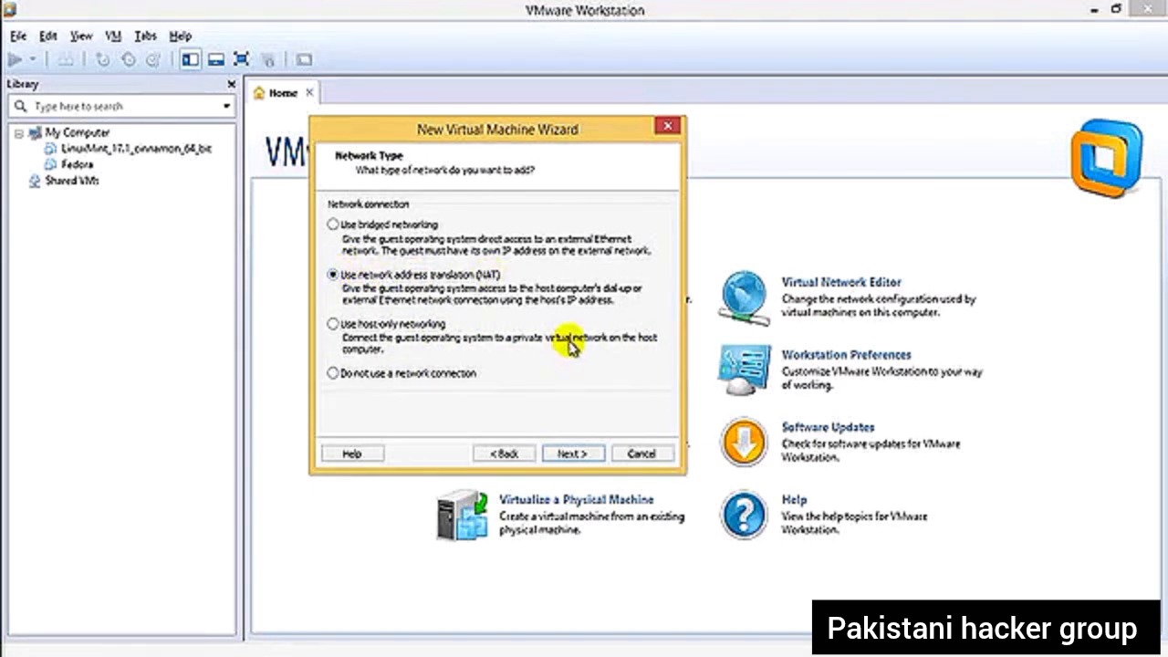
pyautogui.click(573, 453)
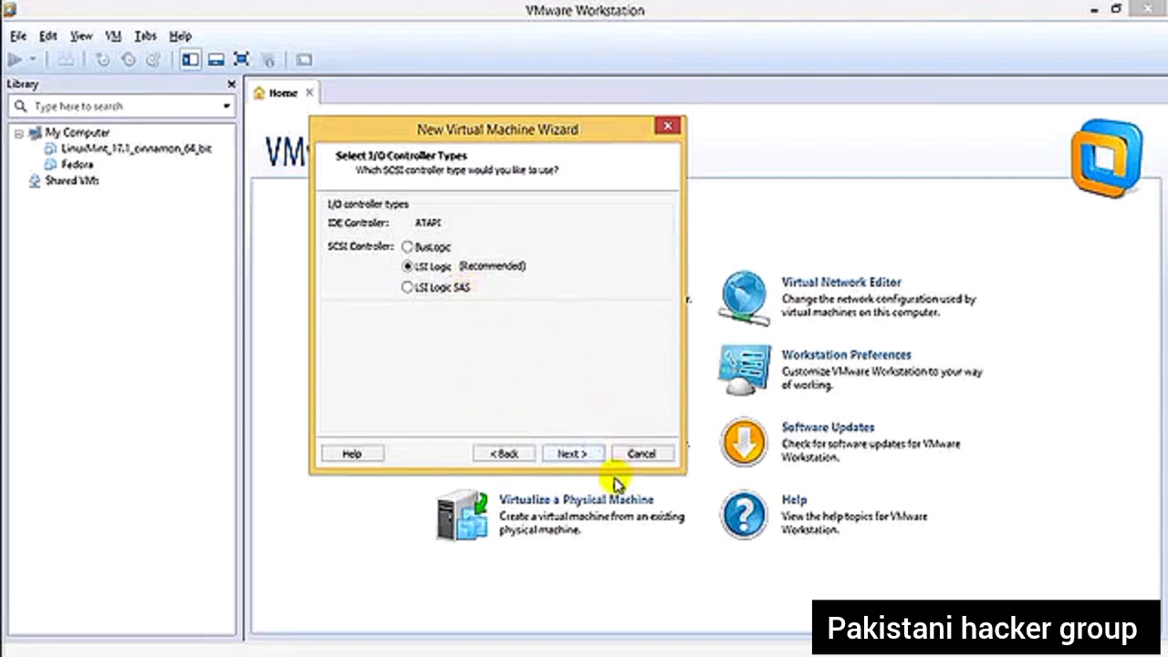
# - Accept the LSI Logic controller and specify a new 20 GB virtual disk split into multiple files
pyautogui.click(559, 455)
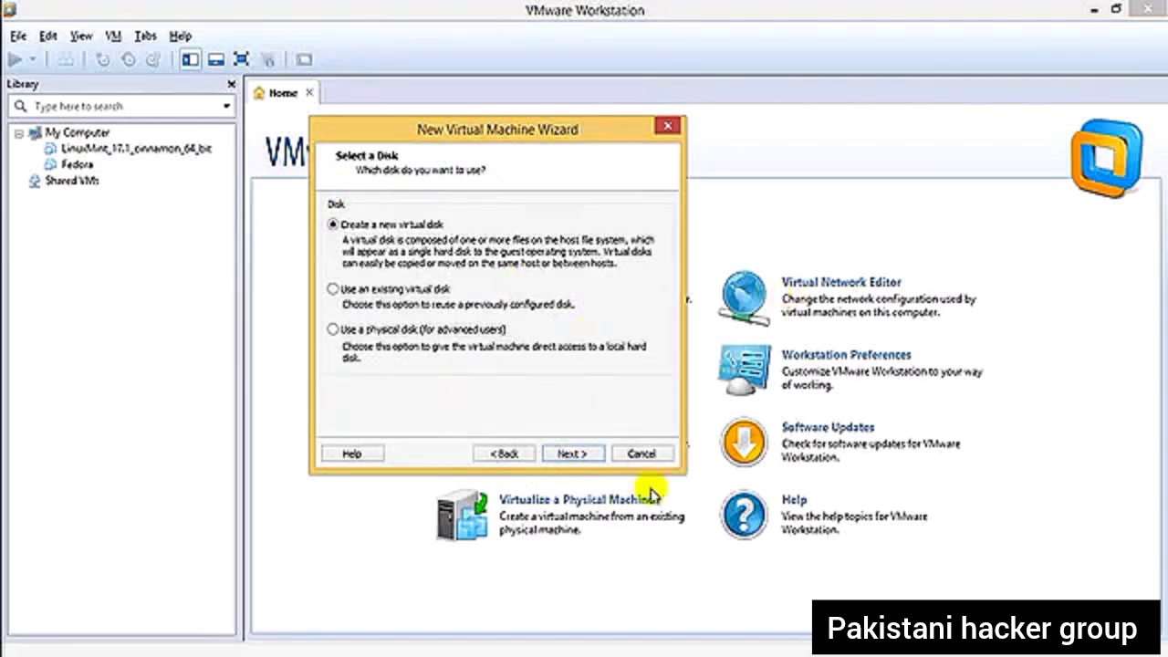
pyautogui.click(561, 452)
pyautogui.click(575, 456)
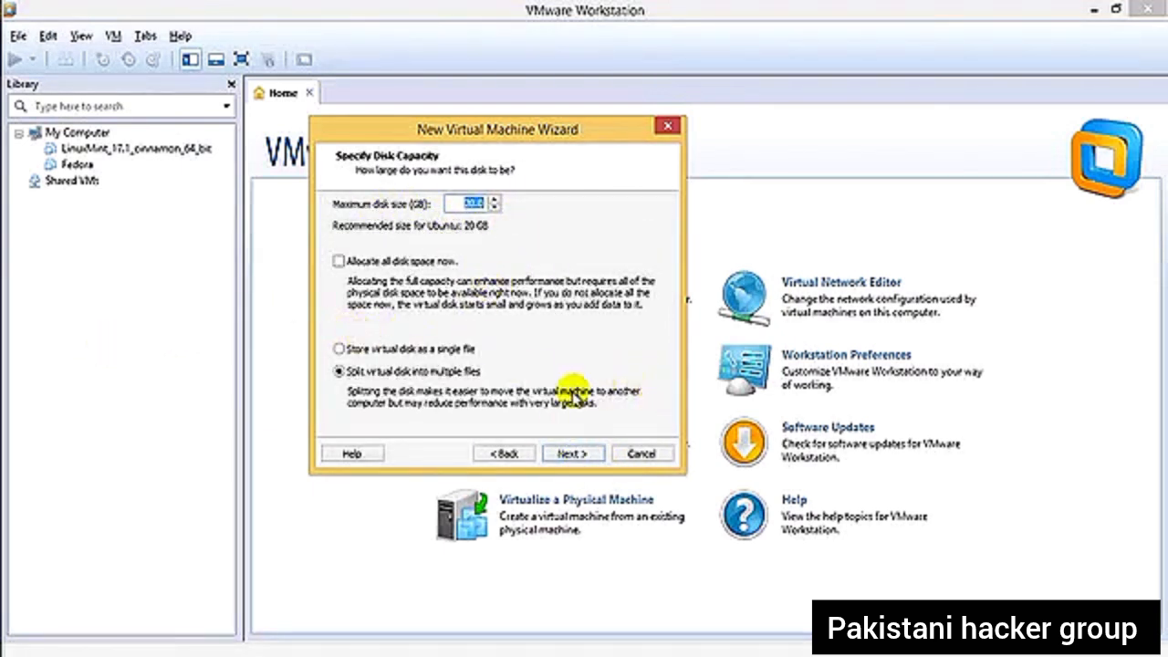
pyautogui.click(573, 453)
# - Browse for the virtual disk file's location and open the personal folder on Local Disk (E:)
pyautogui.click(631, 263)
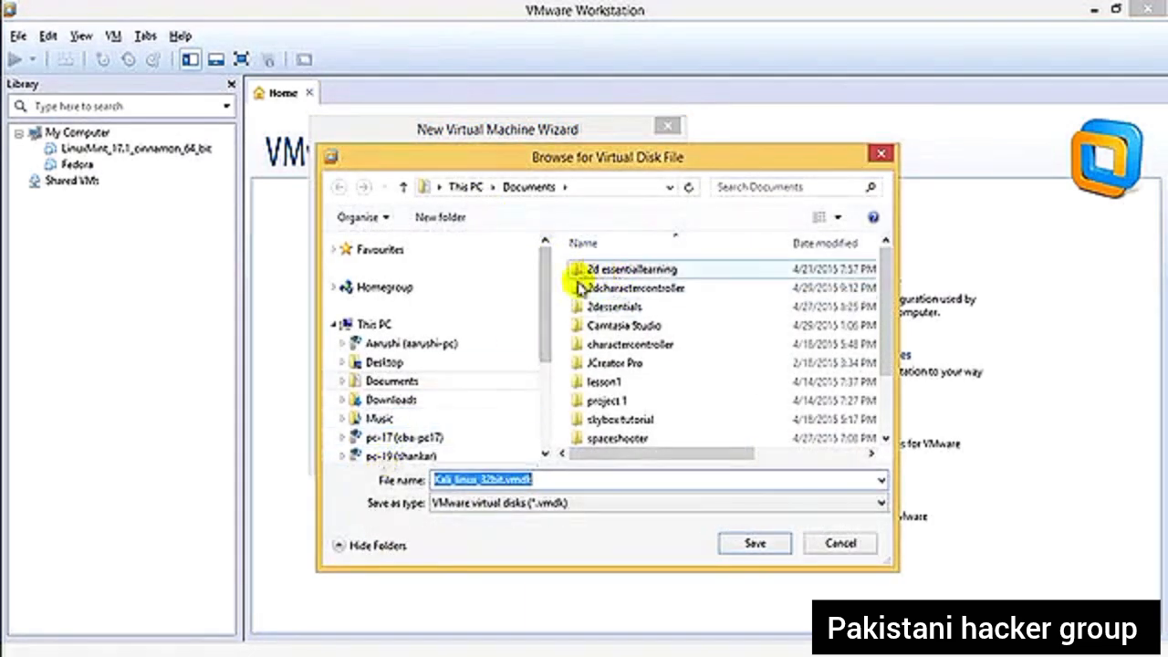
pyautogui.scroll(-1, 538, 379)
pyautogui.scroll(-3, 538, 379)
pyautogui.click(425, 391)
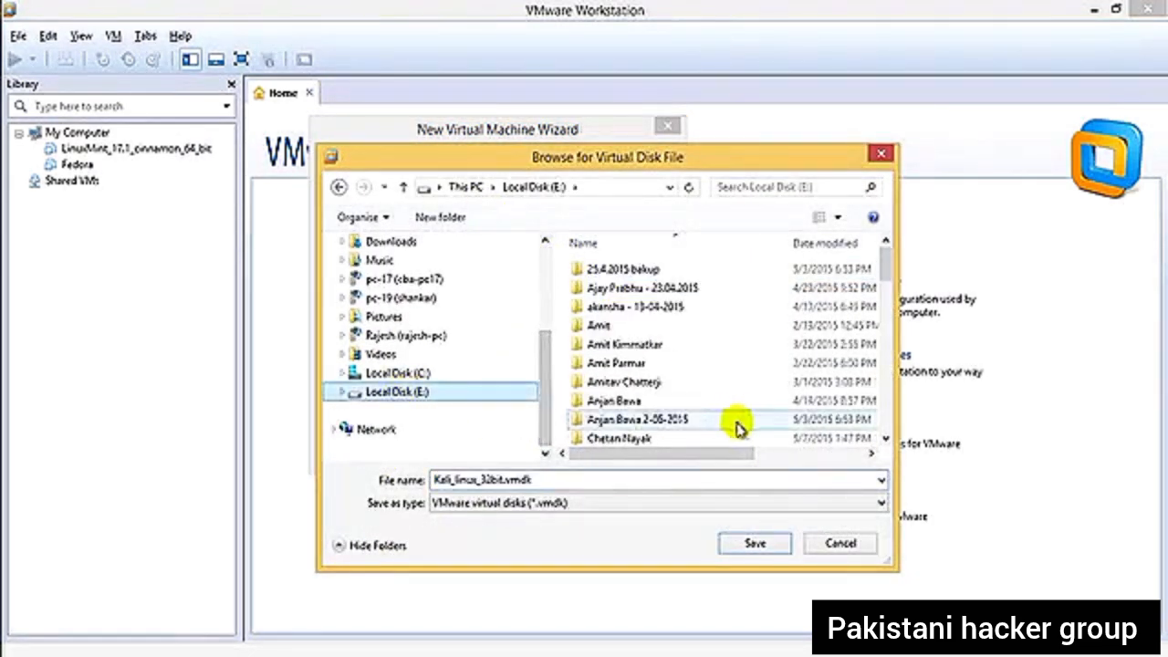
pyautogui.doubleClick(624, 439)
# - Create a new folder named Vmware Oss inside the personal folder on Local Disk (E:)
pyautogui.scroll(-5, 684, 435)
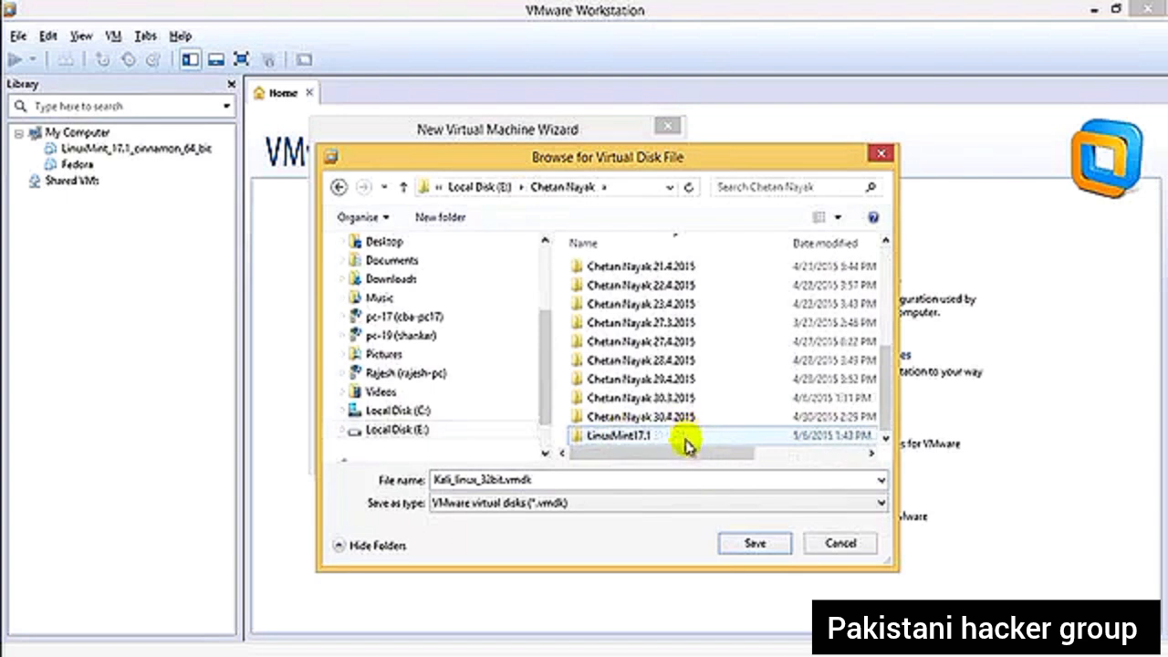
pyautogui.scroll(2, 741, 443)
pyautogui.scroll(-4, 741, 444)
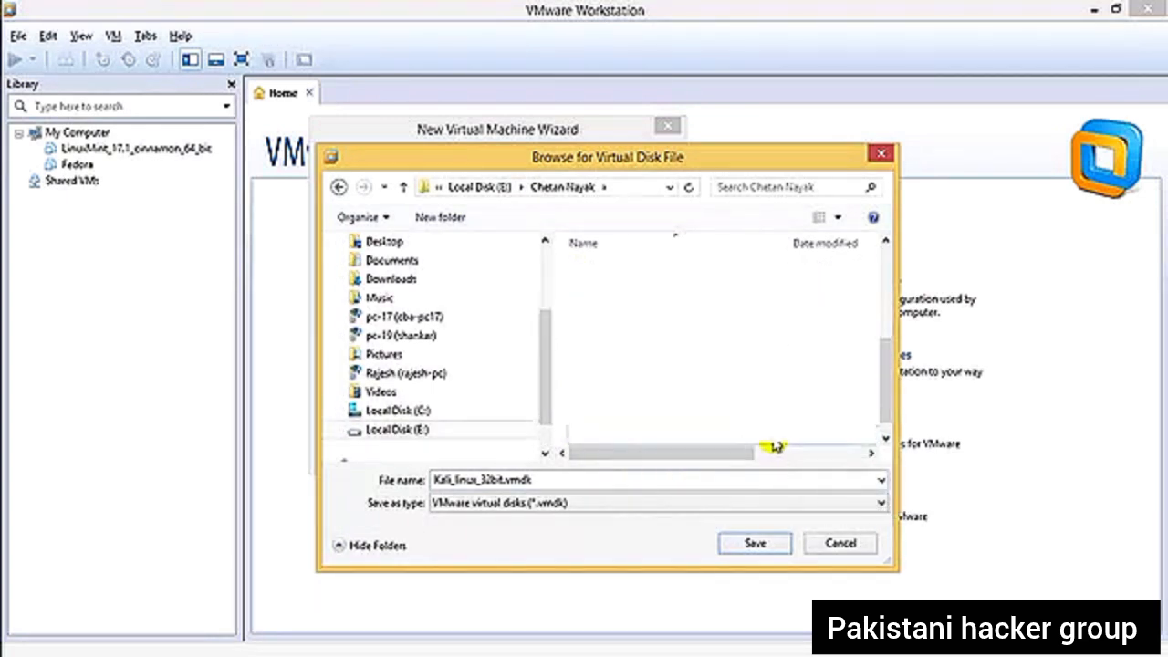
pyautogui.moveTo(887, 414); pyautogui.dragTo(826, 457)
pyautogui.rightClick(562, 436)
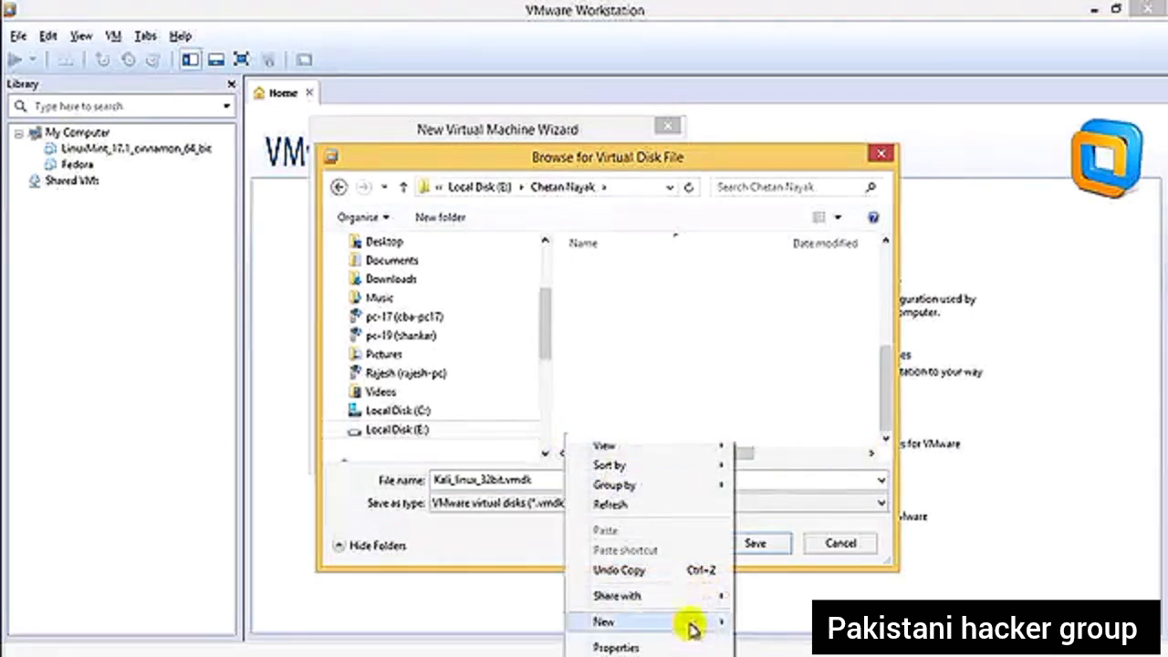
pyautogui.moveTo(694, 622)
pyautogui.click(804, 379)
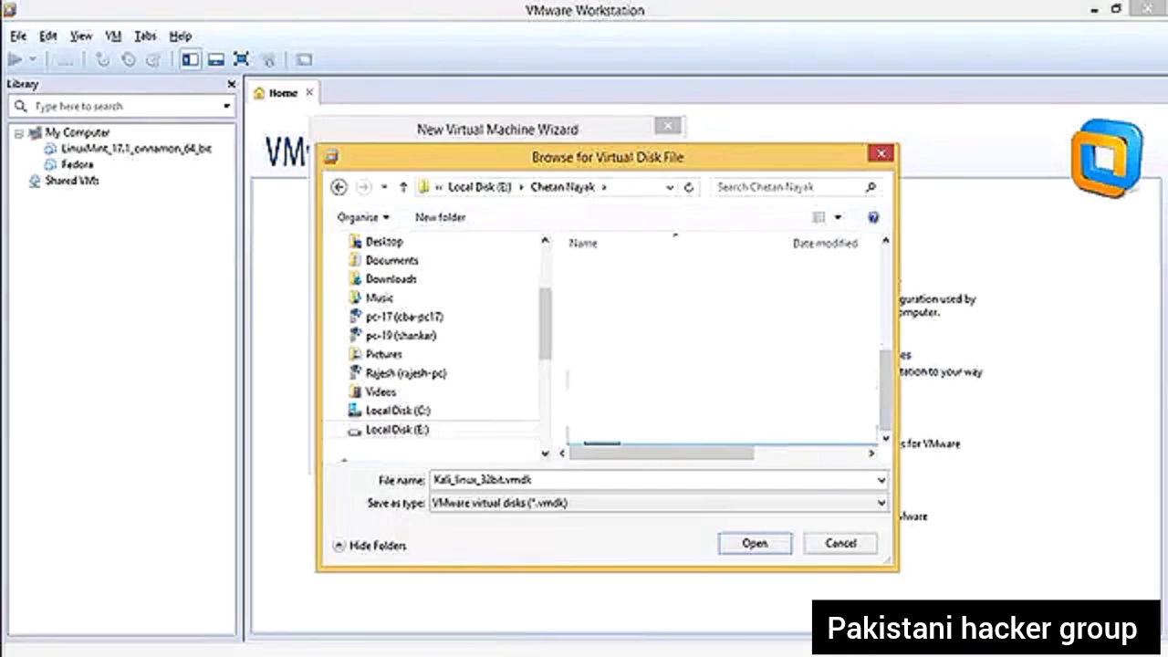
pyautogui.write('Vmware')
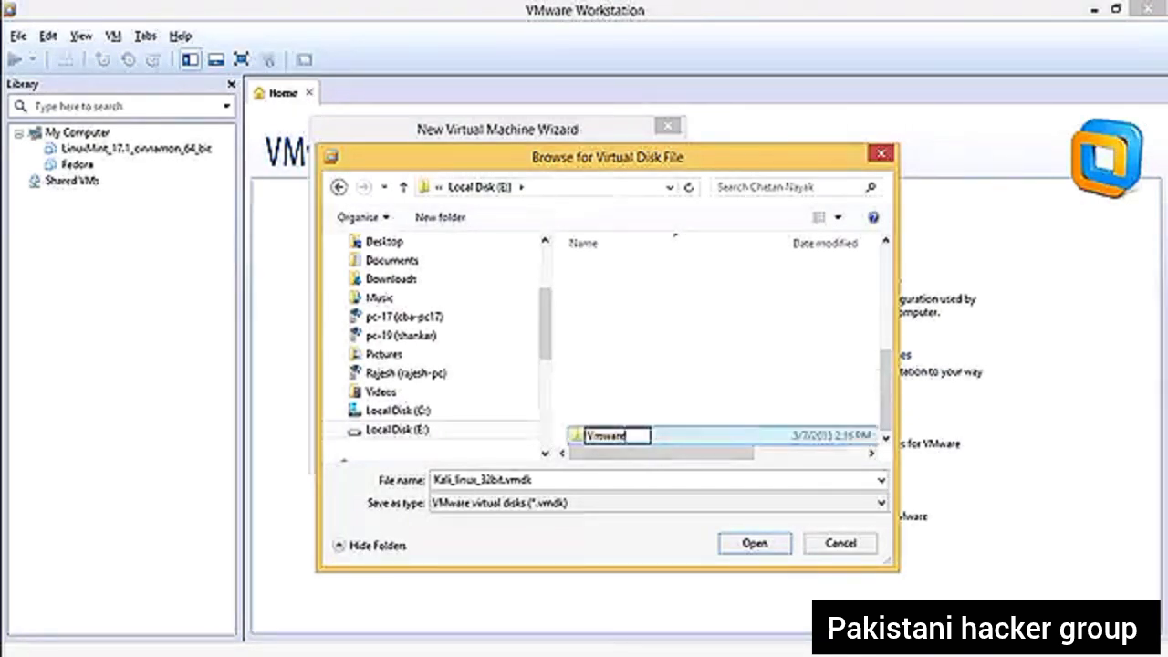
pyautogui.write(' Ost')
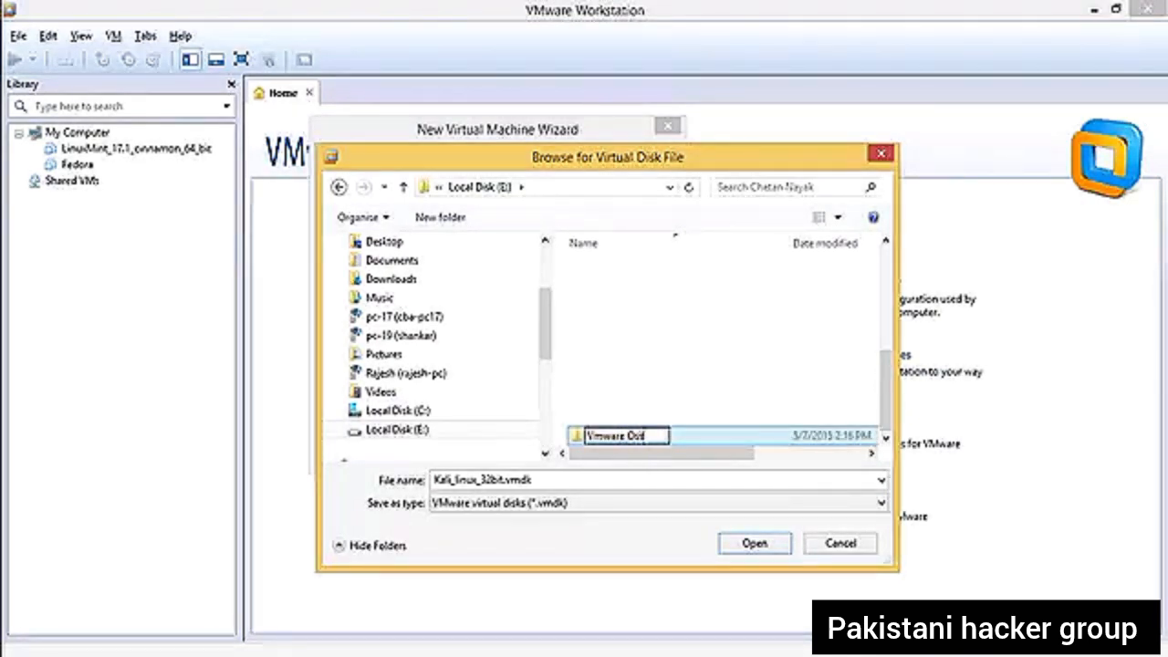
pyautogui.press('Return')
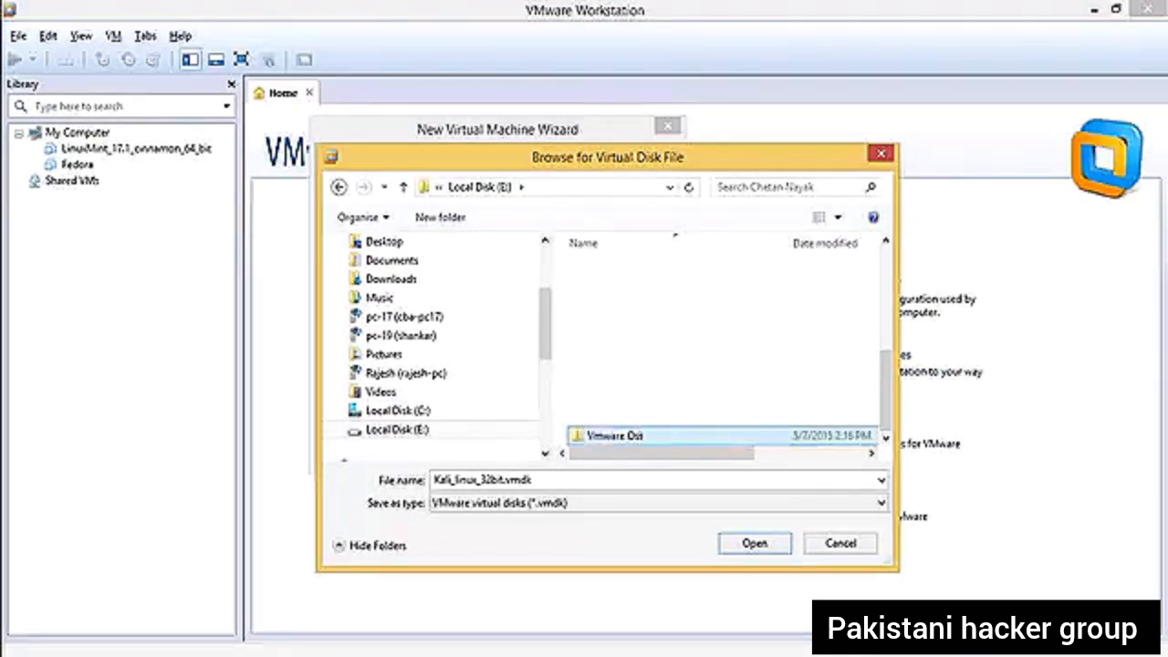
# - Save the virtual disk file Kali_linux_32bit.vmdk in the Vmware Oss folder and finish creating the virtual machine
pyautogui.doubleClick(749, 435)
pyautogui.click(766, 544)
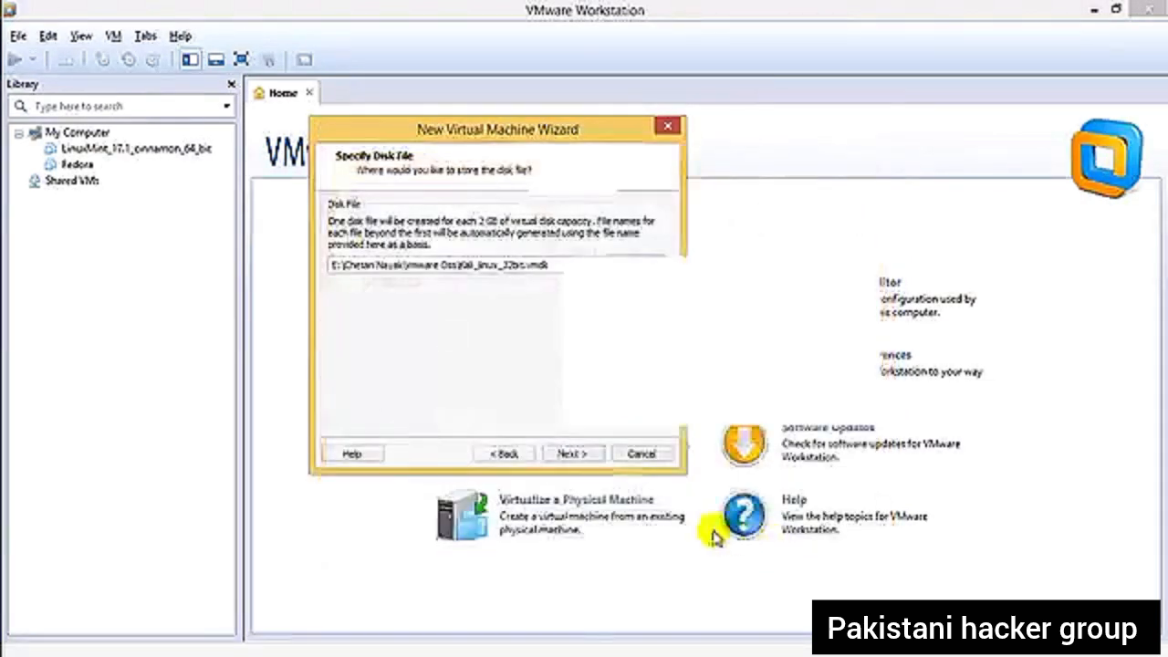
pyautogui.click(572, 456)
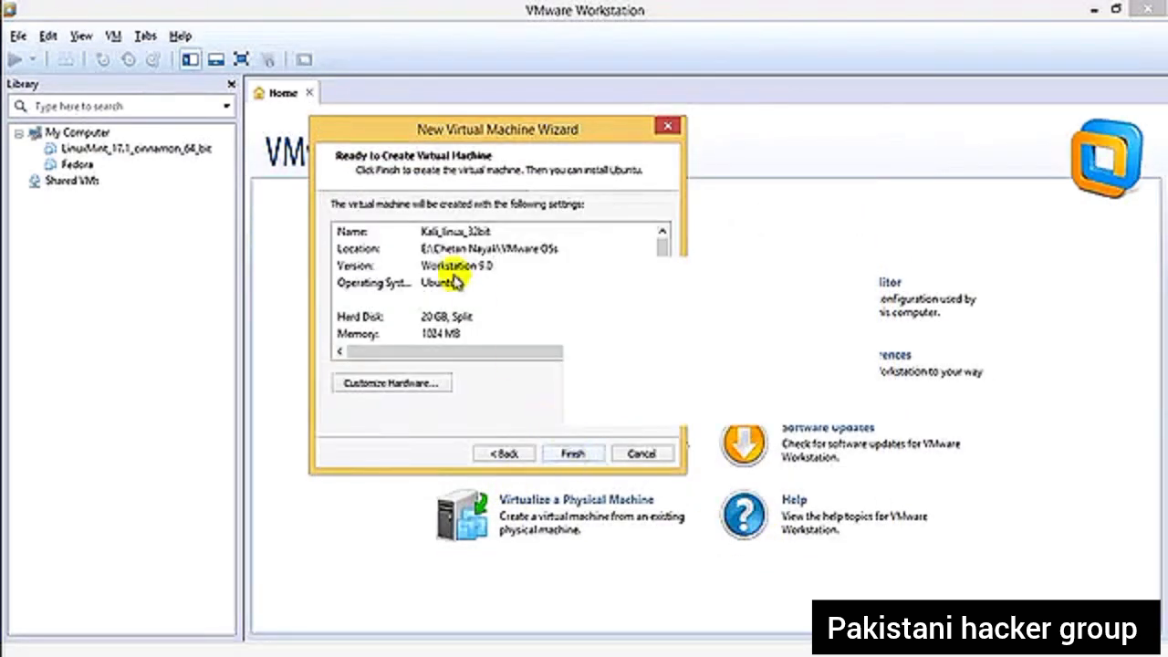
pyautogui.scroll(-1, 663, 248)
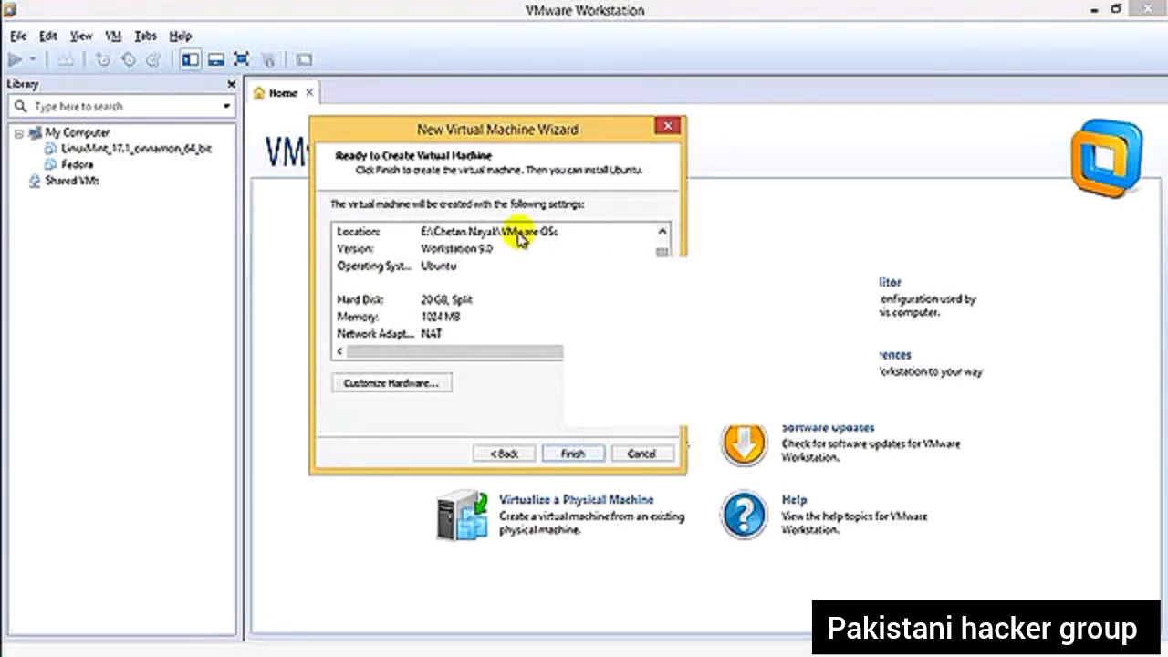
pyautogui.scroll(-1, 472, 343)
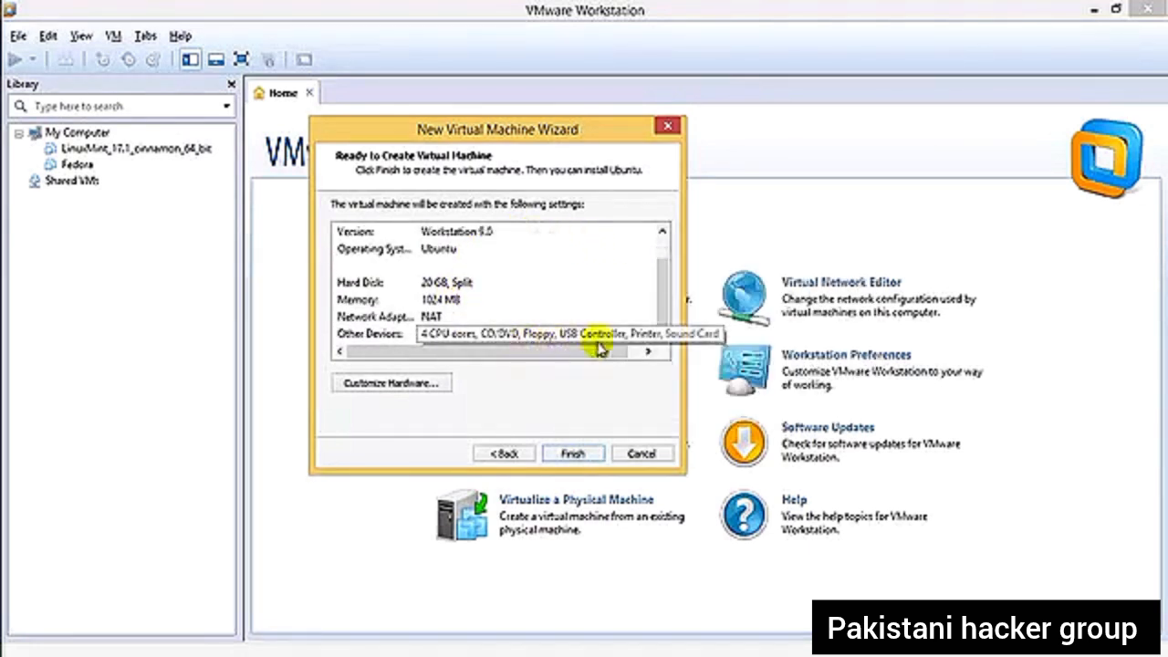
pyautogui.click(598, 452)
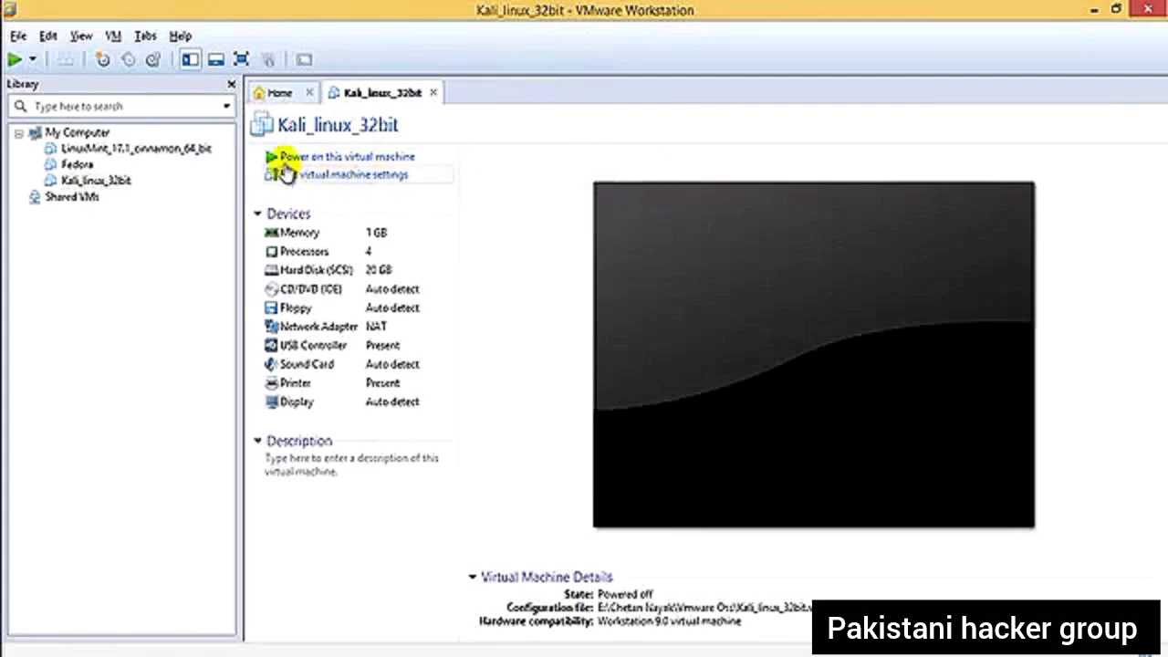
# - Open the Kali_linux_32bit virtual machine settings and set folder sharing to Always enabled
pyautogui.click(374, 179)
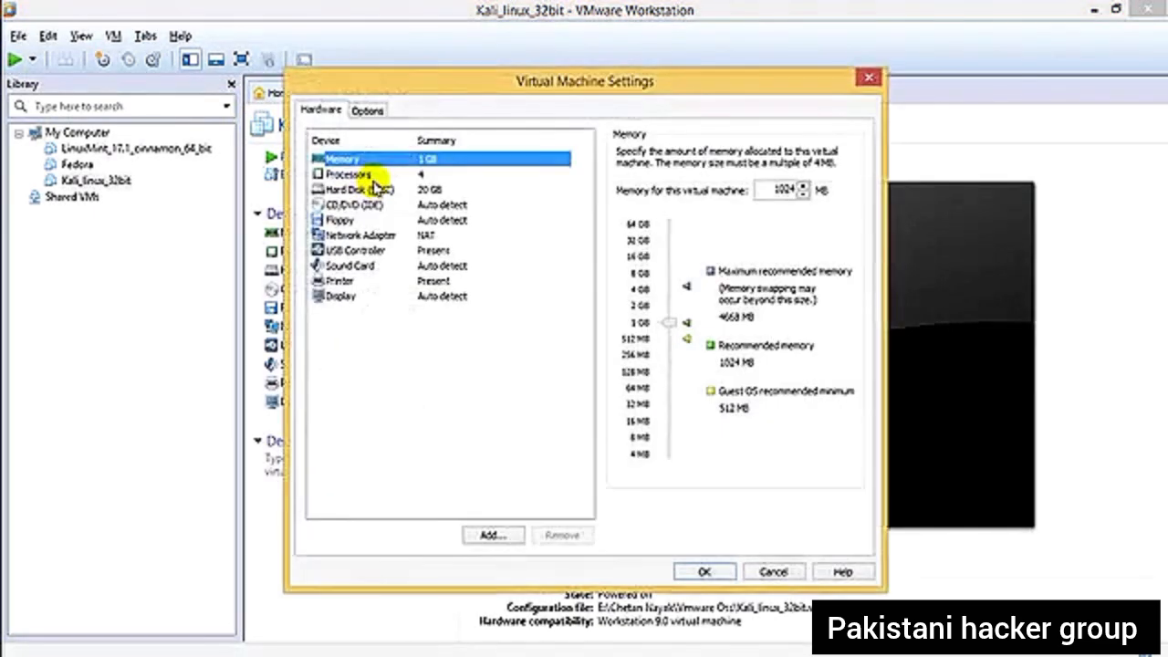
pyautogui.moveTo(468, 88); pyautogui.dragTo(403, 108)
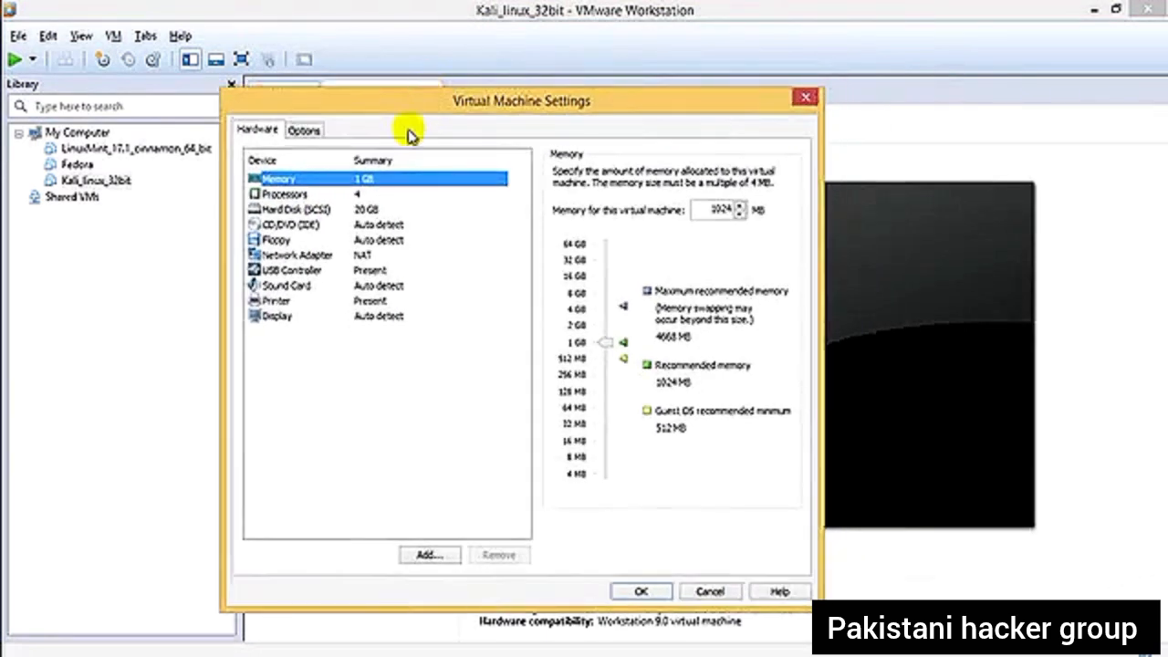
pyautogui.click(306, 133)
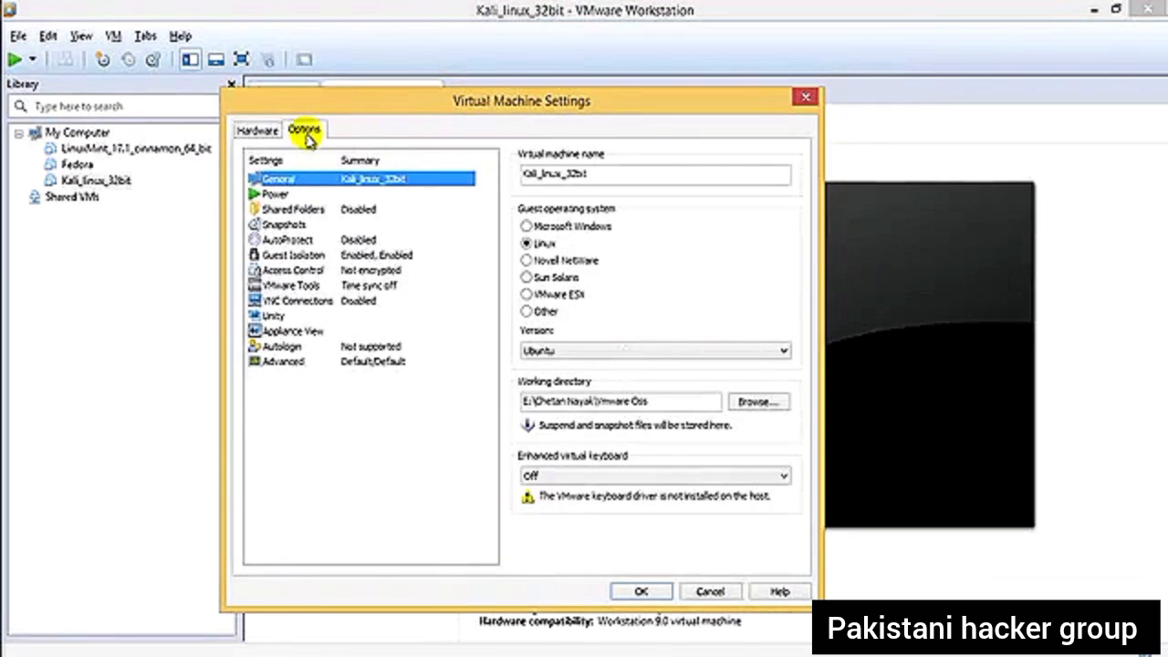
pyautogui.click(315, 209)
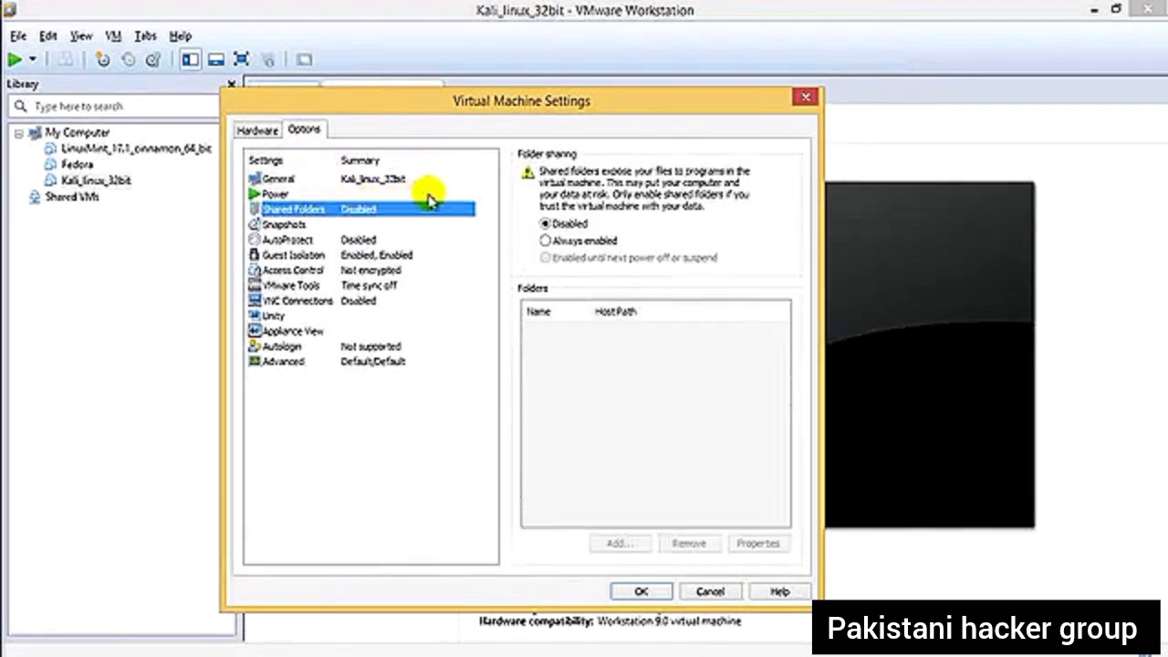
pyautogui.click(582, 241)
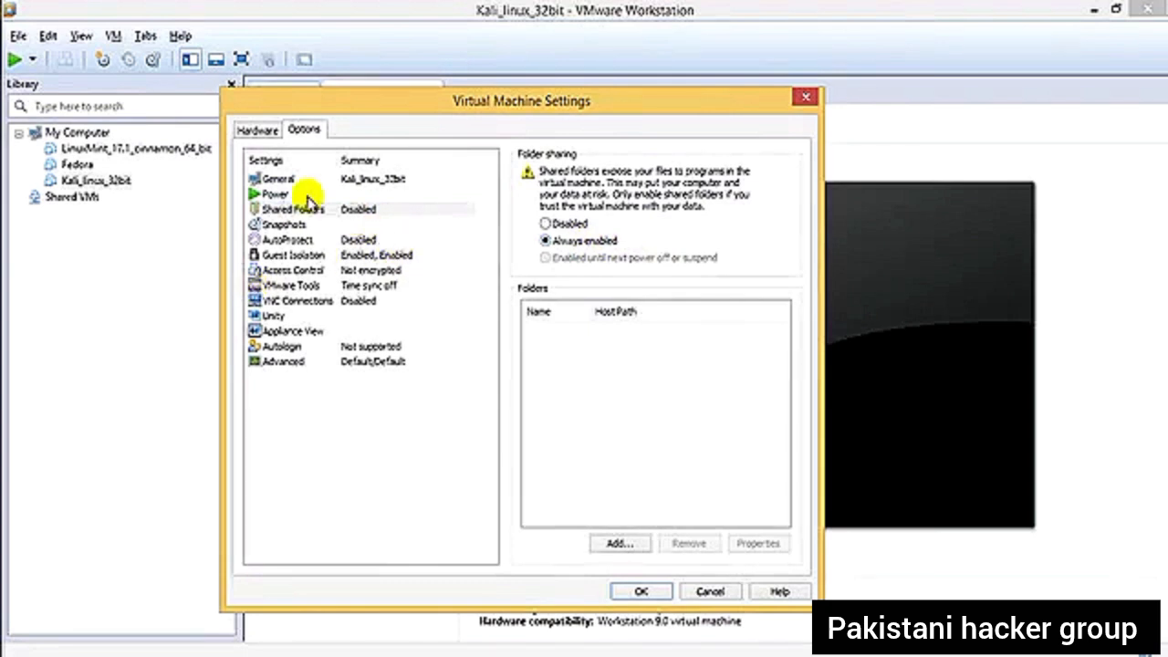
# - Set the CD/DVD (IDE) drive to use the ISO image kali-linux-1.1.0-i386.iso and save the virtual machine settings
pyautogui.click(278, 132)
pyautogui.click(338, 225)
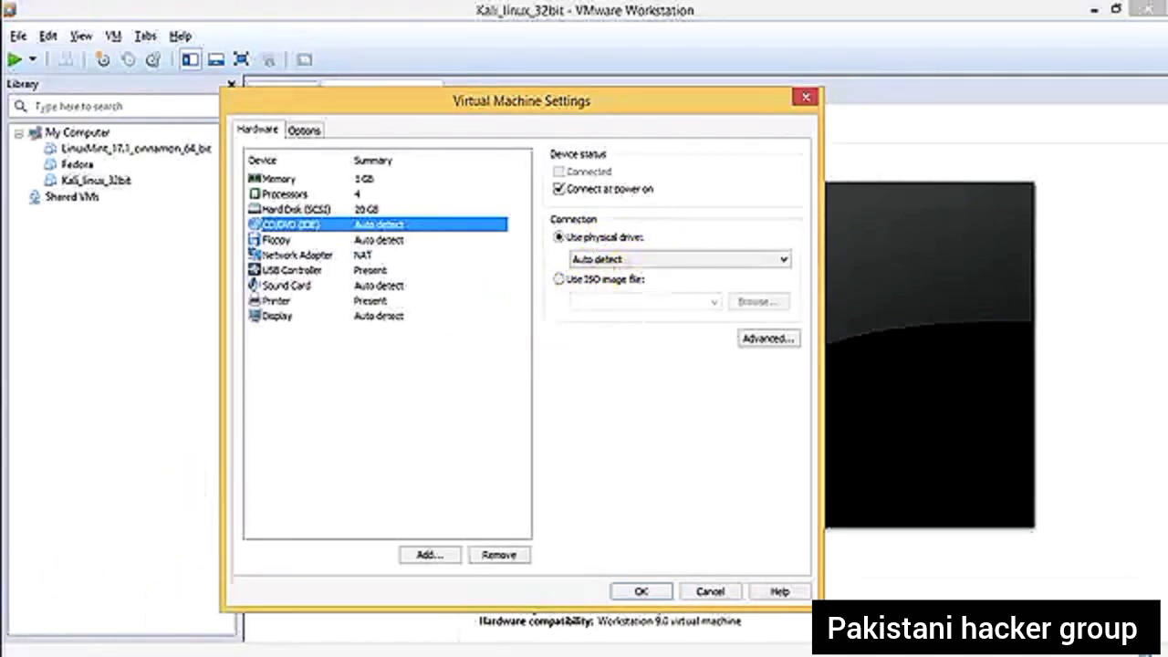
pyautogui.click(128, 652)
pyautogui.scroll(-1, 409, 553)
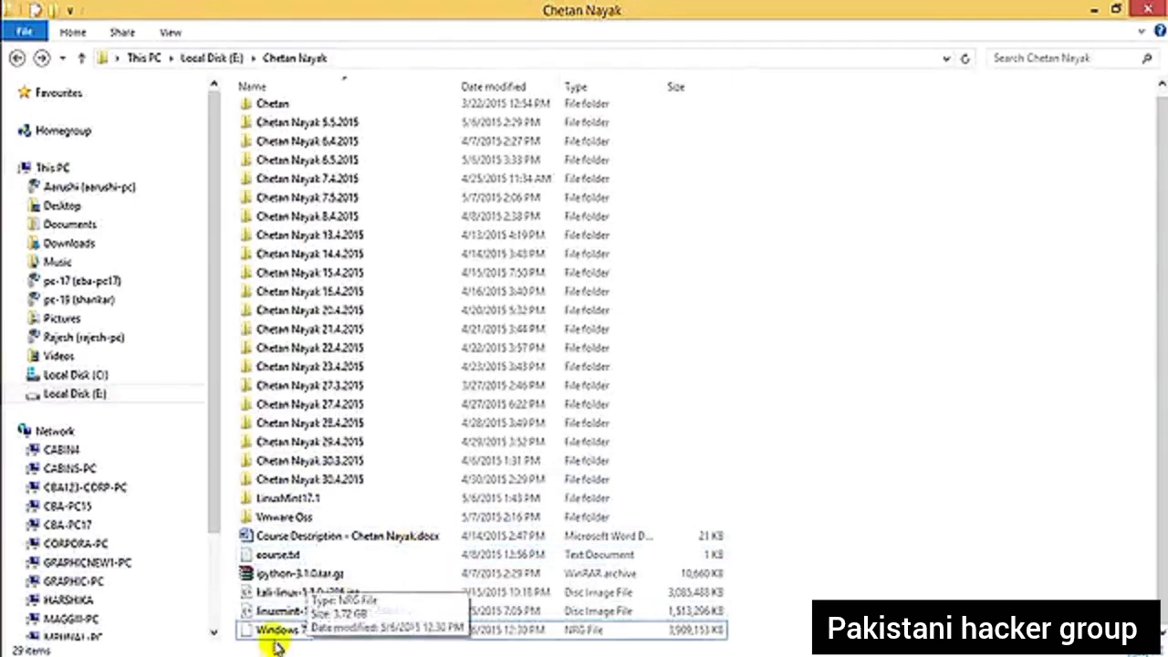
pyautogui.click(283, 593)
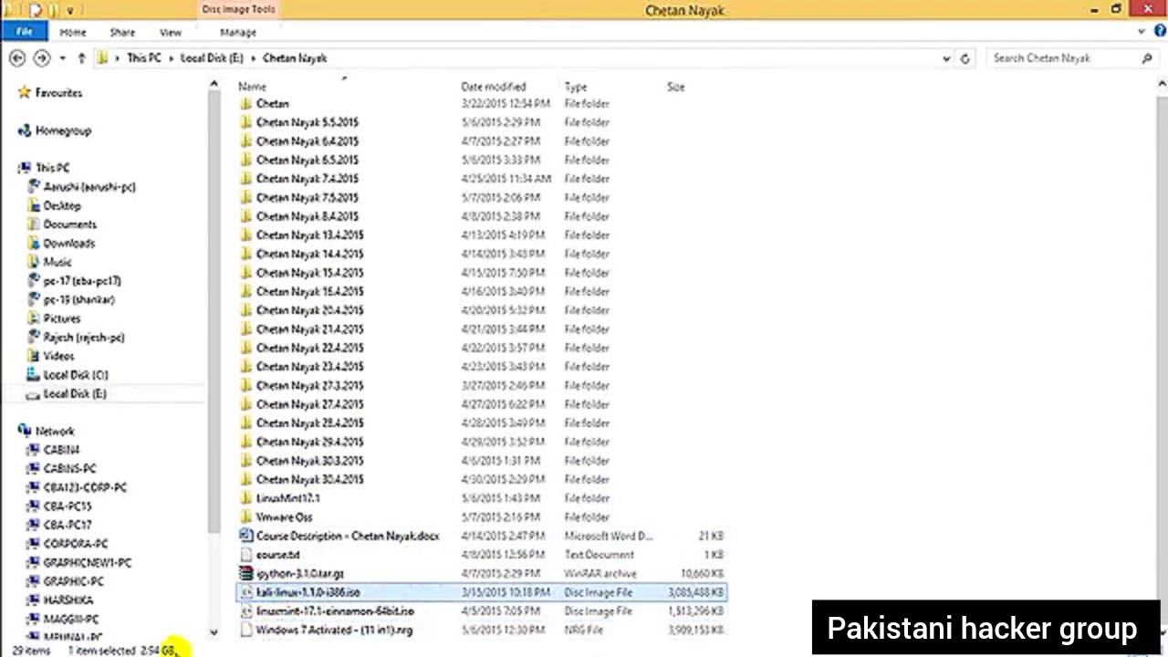
pyautogui.click(383, 584)
pyautogui.click(624, 282)
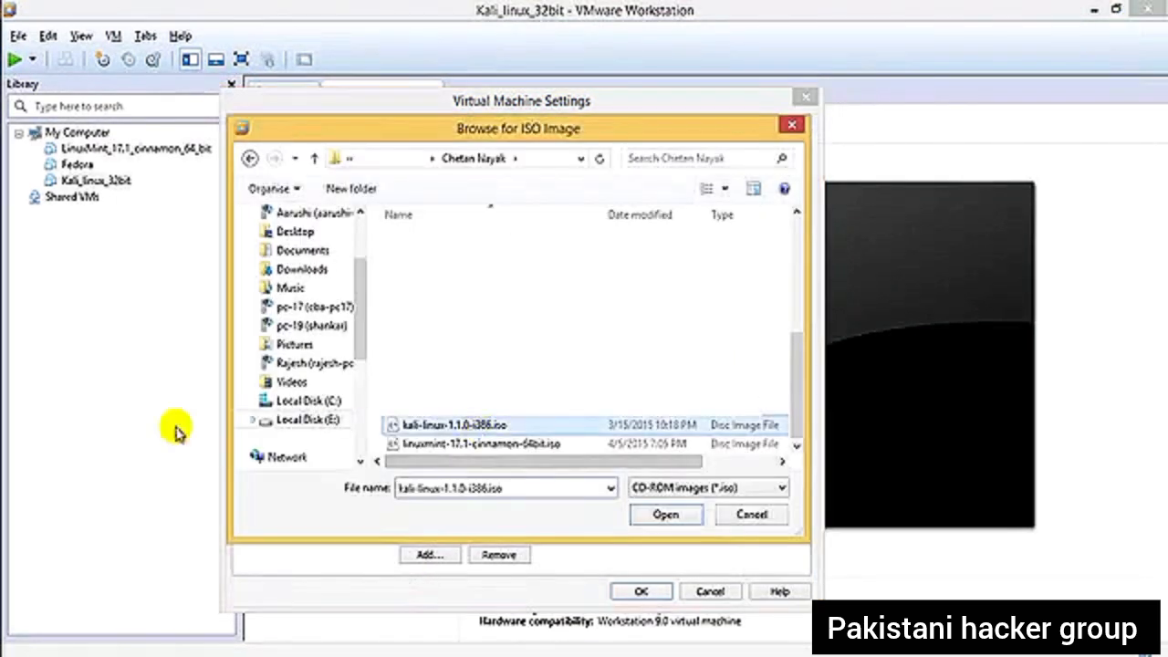
pyautogui.click(671, 515)
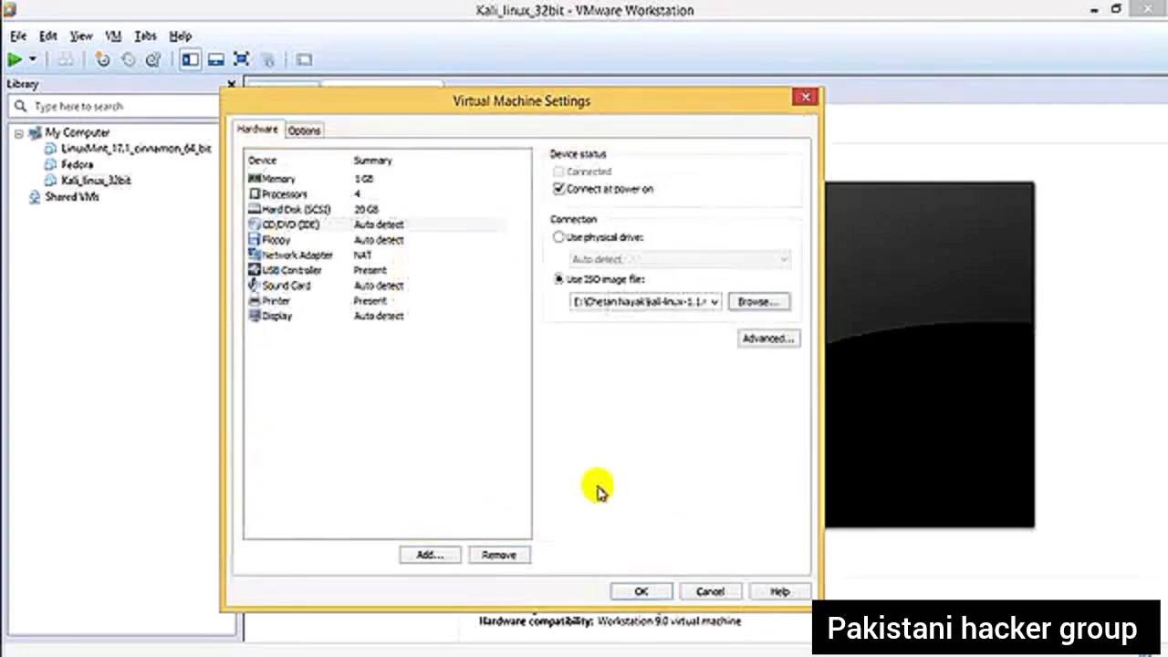
pyautogui.click(642, 588)
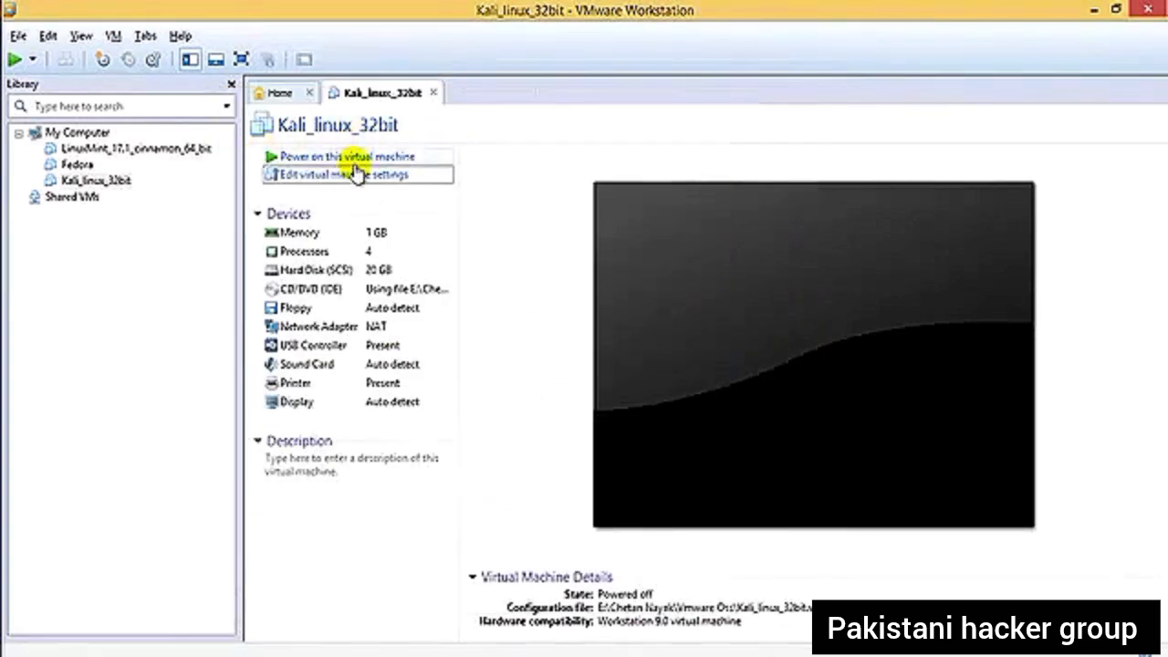
# - Power on the Kali_linux_32bit virtual machine and switch it to full screen mode
pyautogui.click(370, 157)
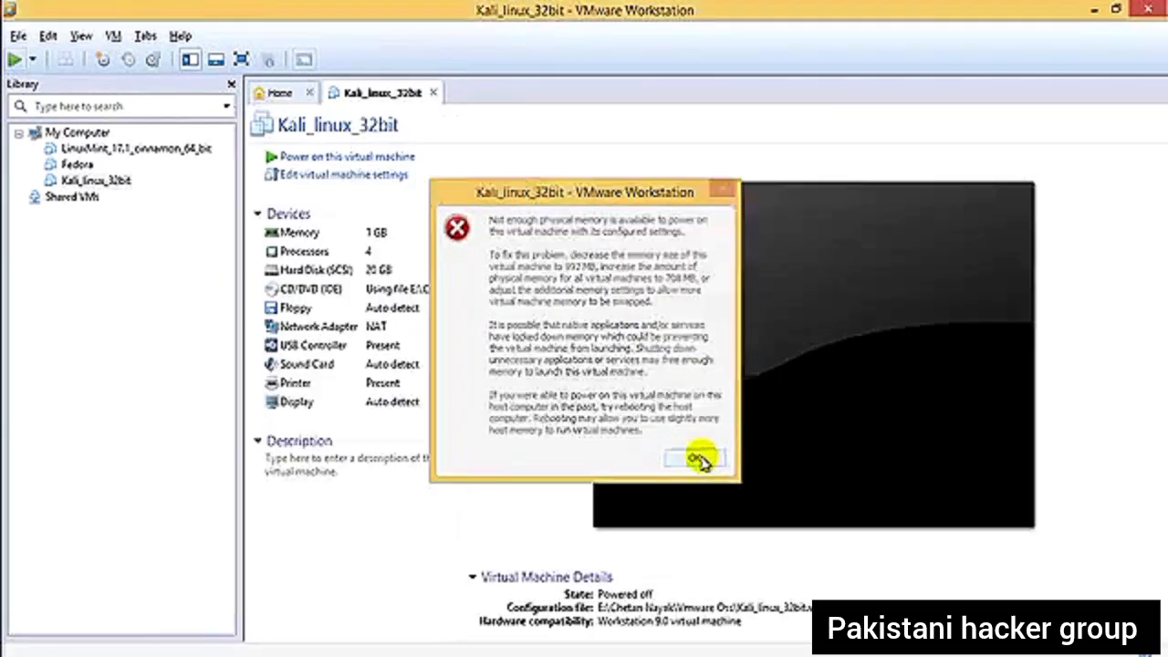
pyautogui.click(699, 459)
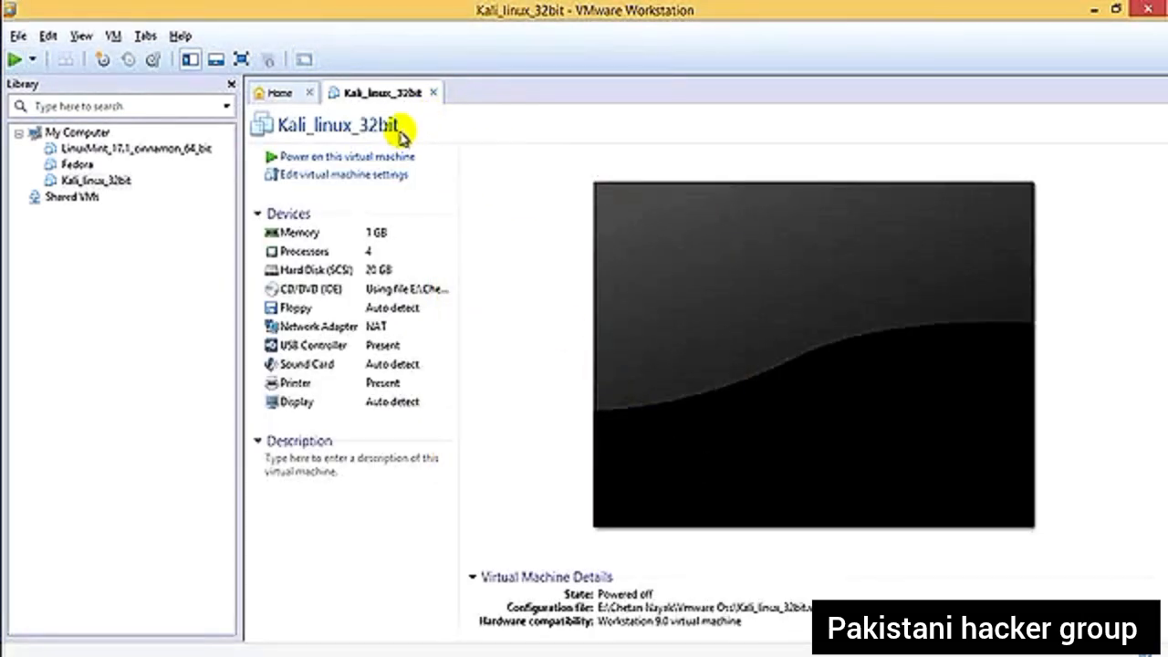
pyautogui.click(363, 161)
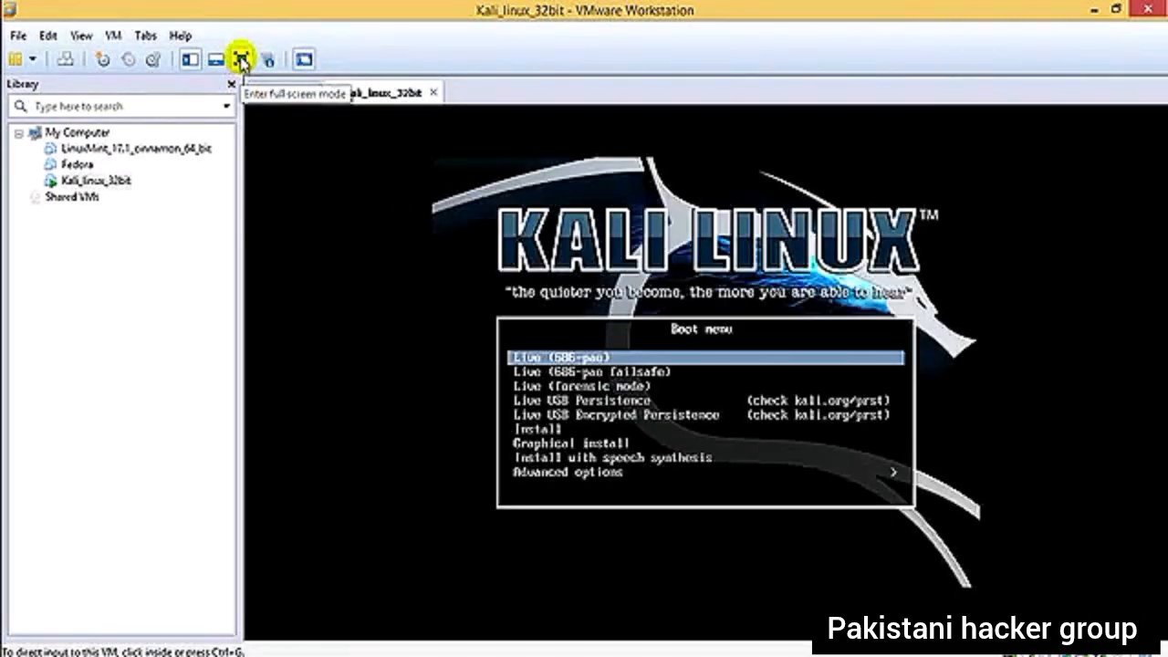
pyautogui.click(241, 60)
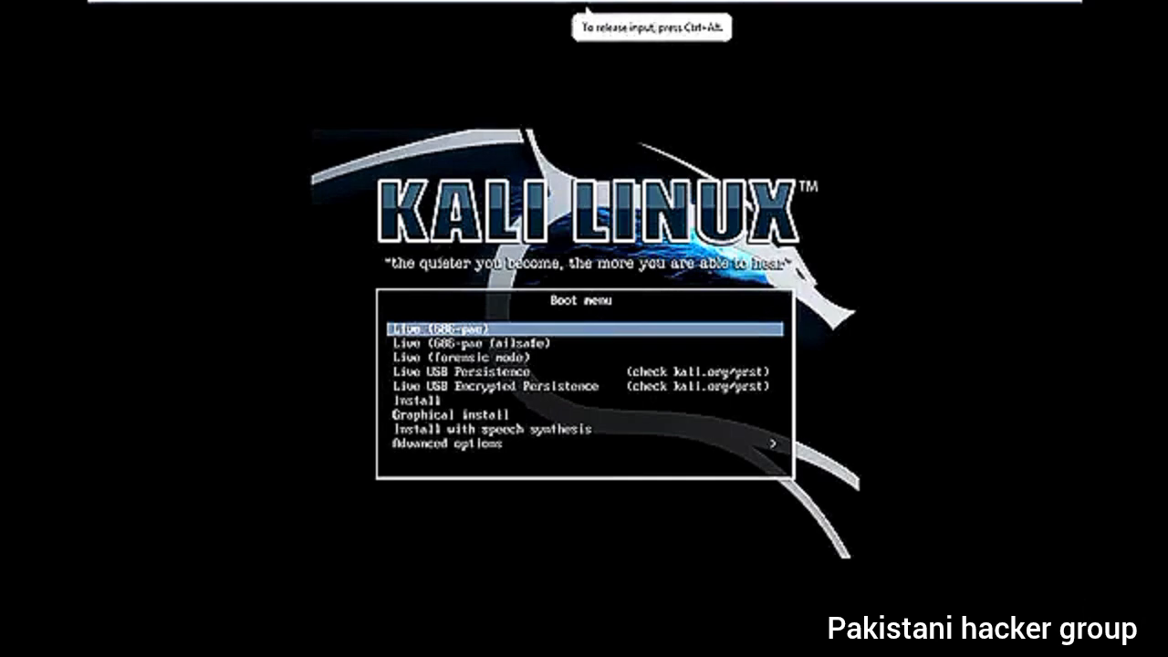
# - Direct input to the virtual machine and look through the live options in the Kali Linux boot menu
pyautogui.hotkey('ctrl', 'alt')
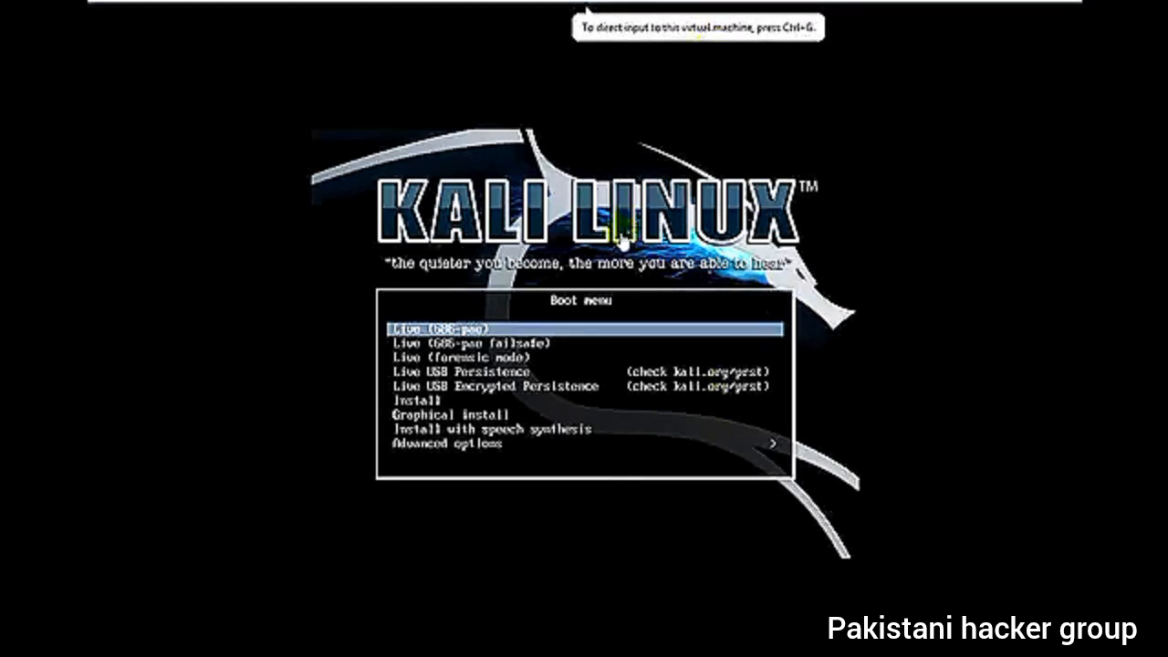
pyautogui.click(650, 181)
pyautogui.press('Down')
pyautogui.press('Down')
pyautogui.press('Down')
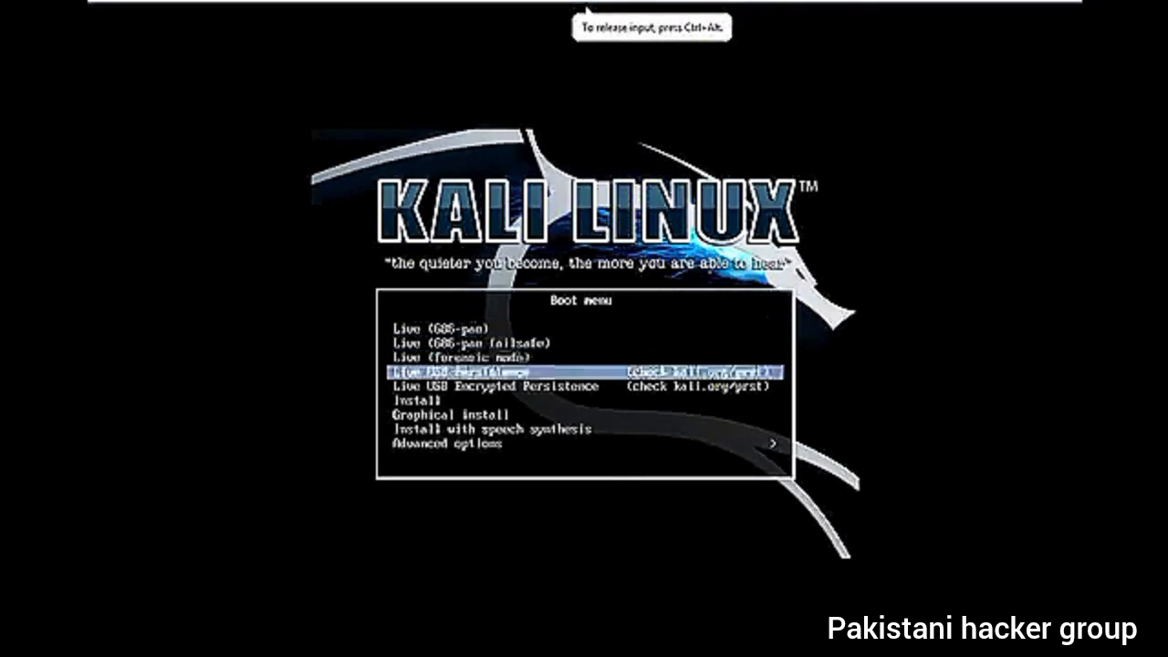
pyautogui.press('Up')
pyautogui.press('Up')
pyautogui.press('Up')
pyautogui.press('Down')
pyautogui.press('Down')
pyautogui.press('Down')
pyautogui.press('Down')
pyautogui.press('Down')
pyautogui.press('Down')
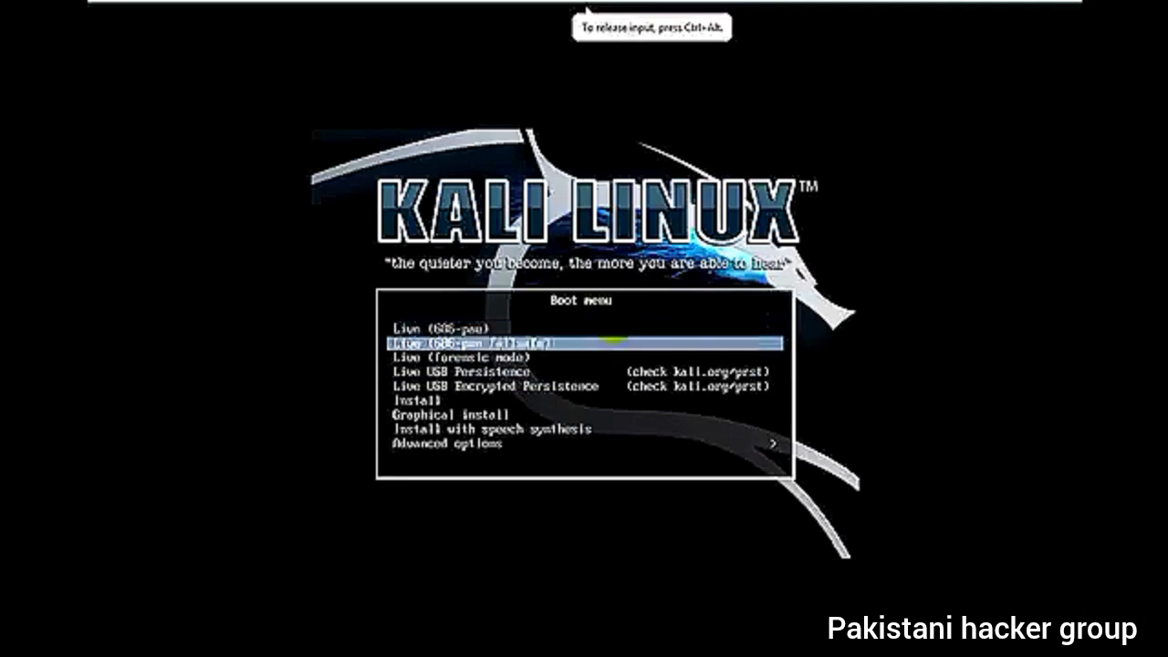
pyautogui.press('Up')
pyautogui.press('Up')
pyautogui.press('Up')
pyautogui.press('Up')
pyautogui.press('Up')
pyautogui.press('Up')
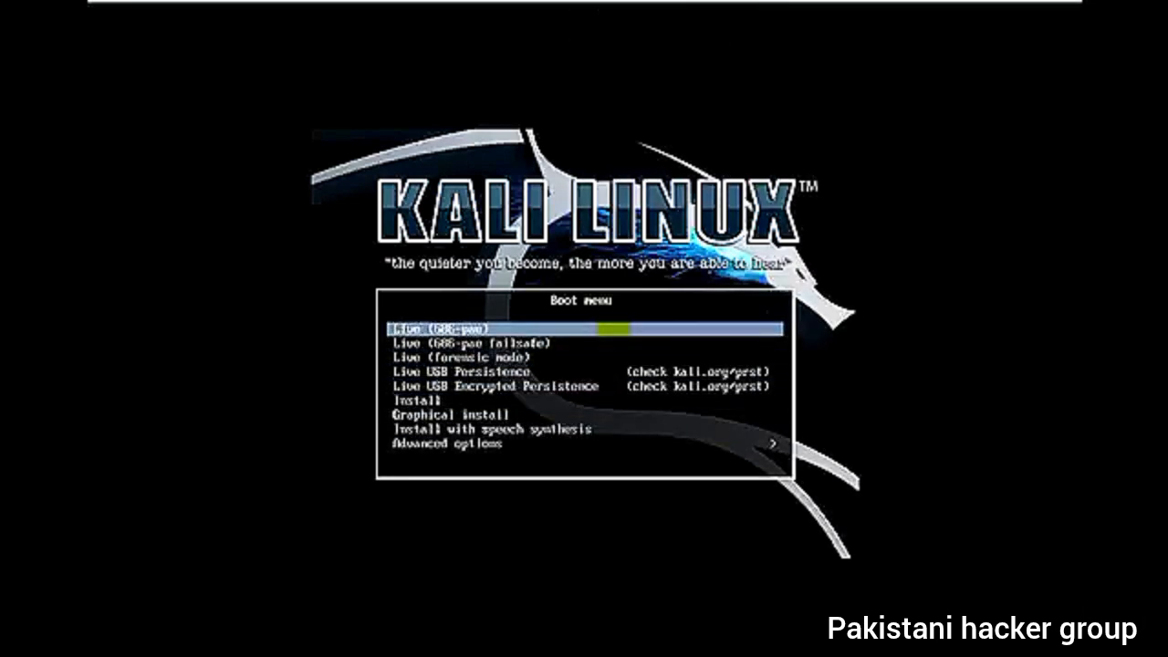
pyautogui.press('Down')
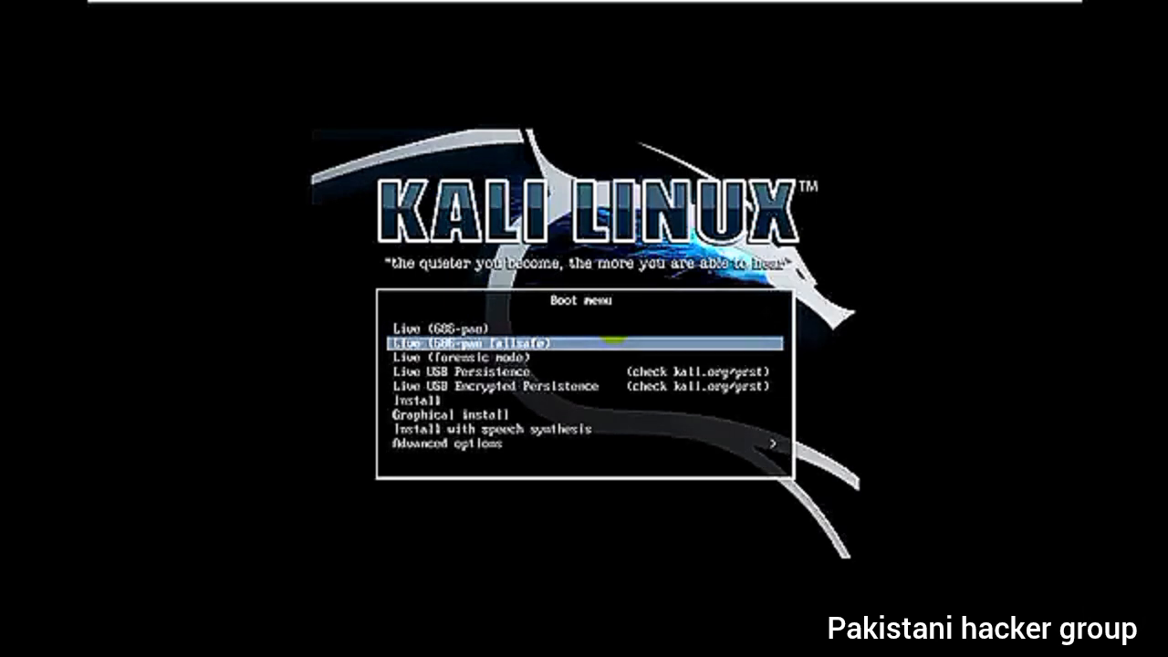
pyautogui.press('Down')
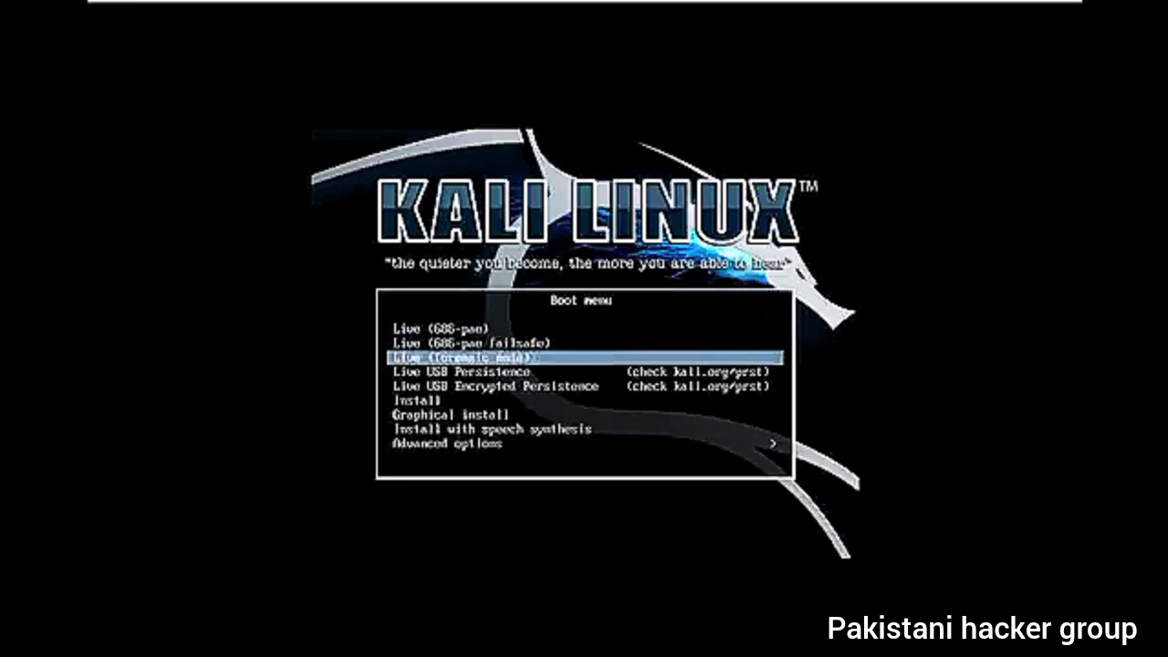
pyautogui.press('Down')
pyautogui.press('Down')
pyautogui.press('Up')
pyautogui.press('Up')
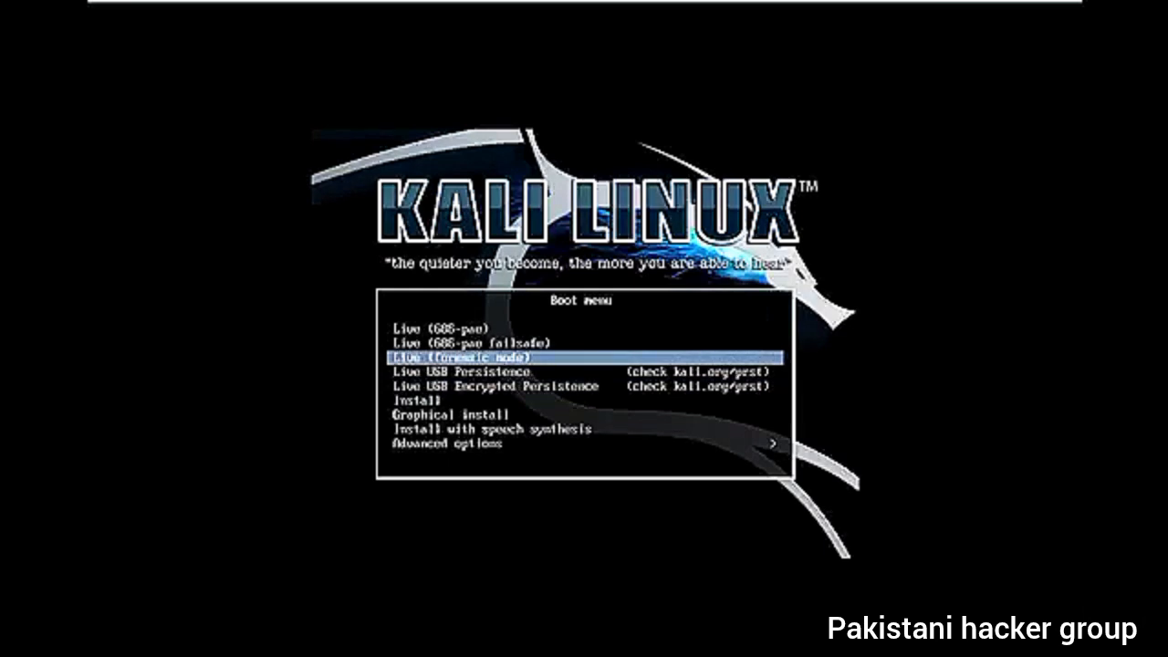
# - Highlight the Graphical install option in the Kali Linux boot menu
pyautogui.press('Down')
pyautogui.press('Down')
pyautogui.press('Down')
pyautogui.press('Down')
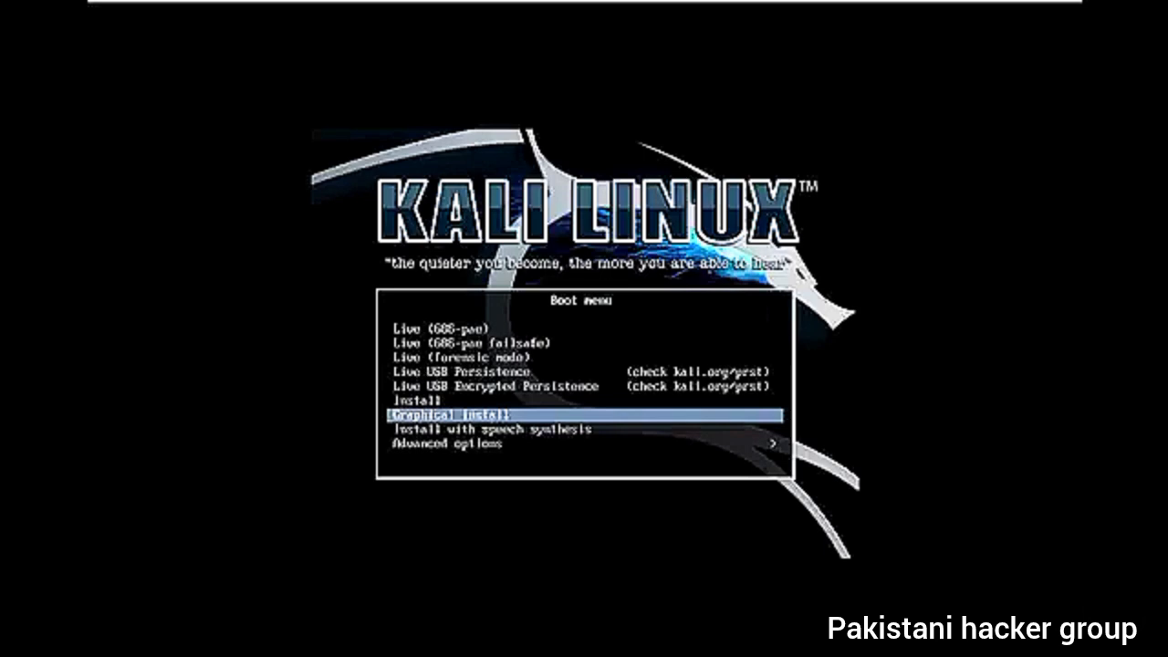
# - Start the graphical install with English as the language, India as the location and American English as the keymap
pyautogui.press('Return')
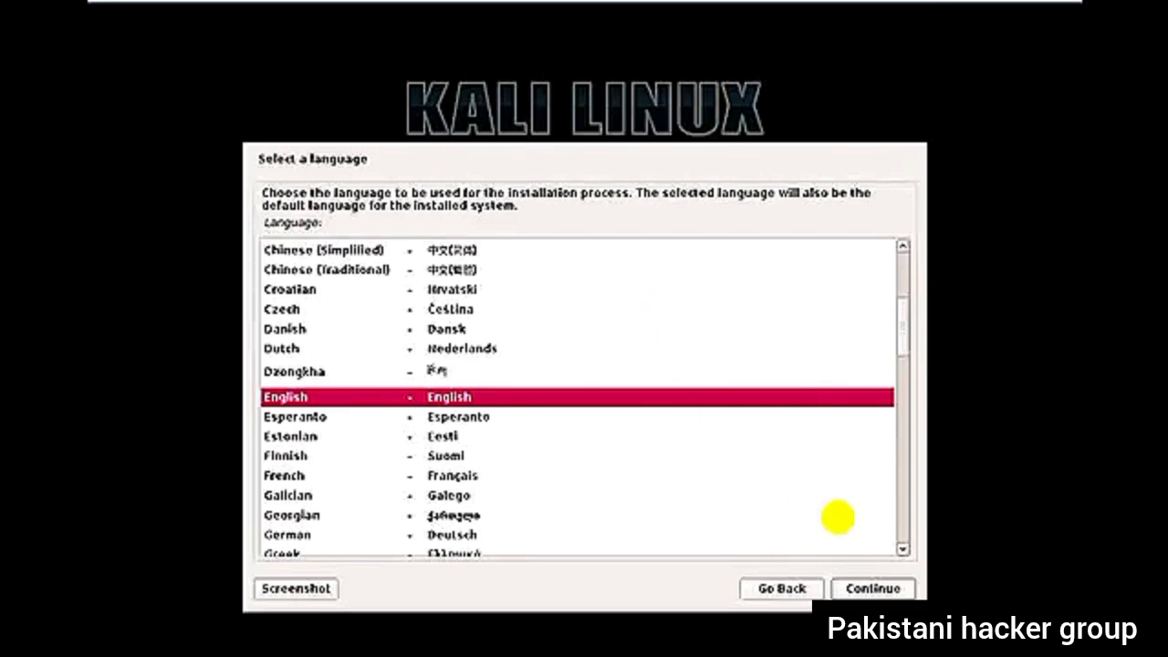
pyautogui.click(835, 589)
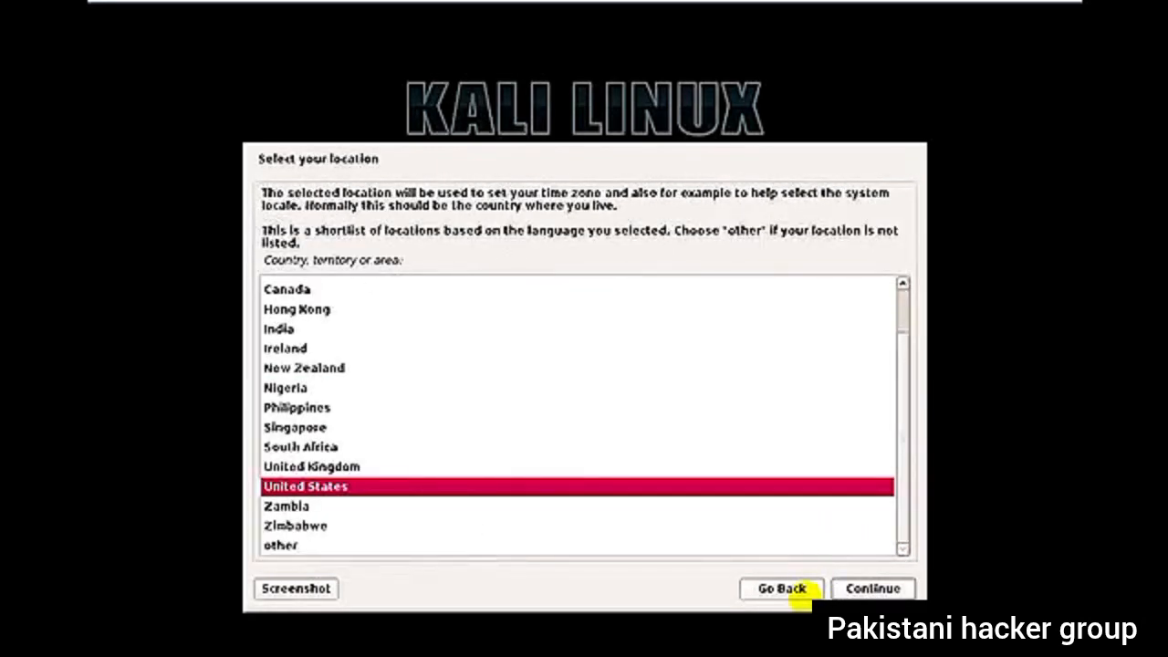
pyautogui.write('ind')
pyautogui.press('Return')
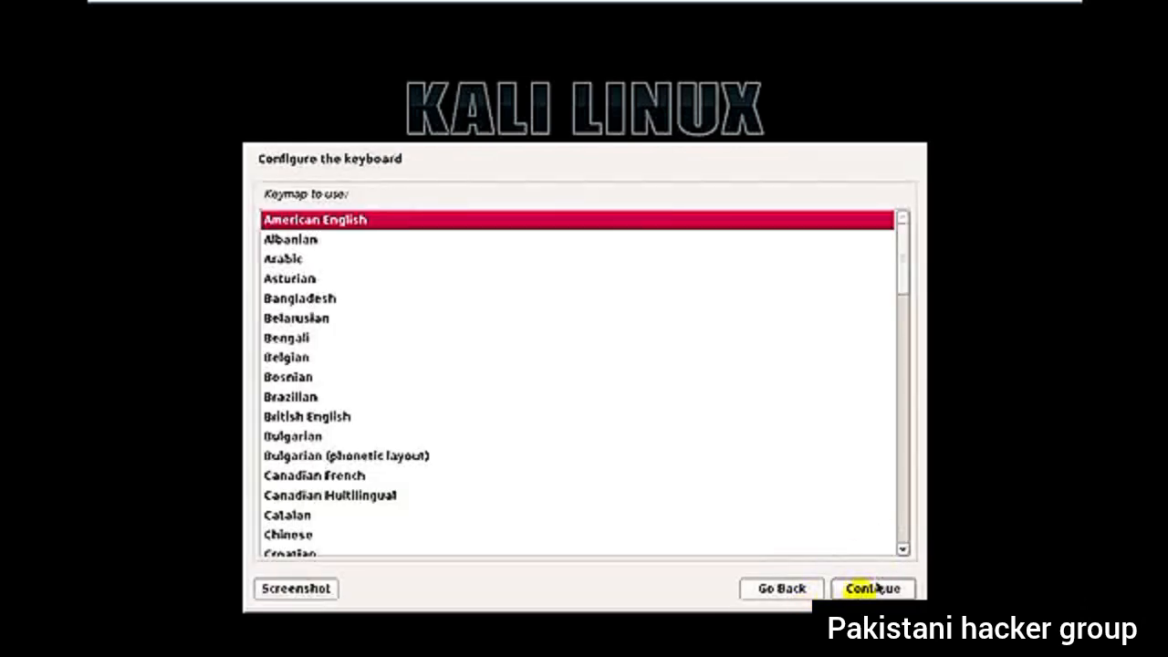
pyautogui.click(872, 588)
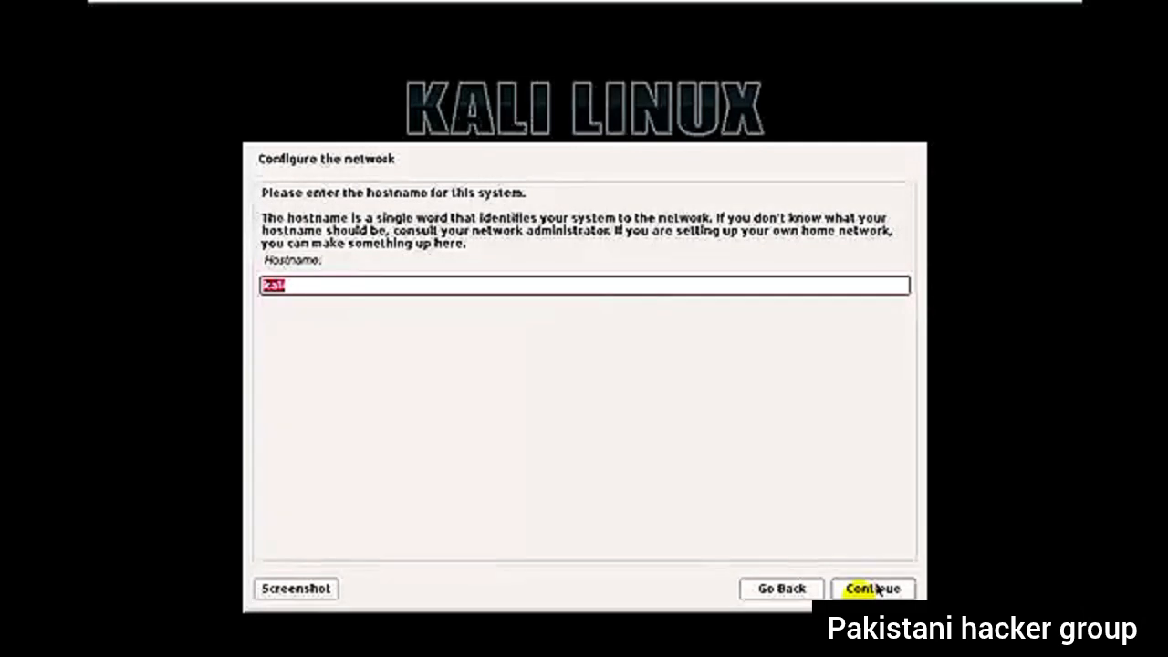
# - Try to set the system's hostname to Kali_test, and return to the hostname entry
pyautogui.press('Right')
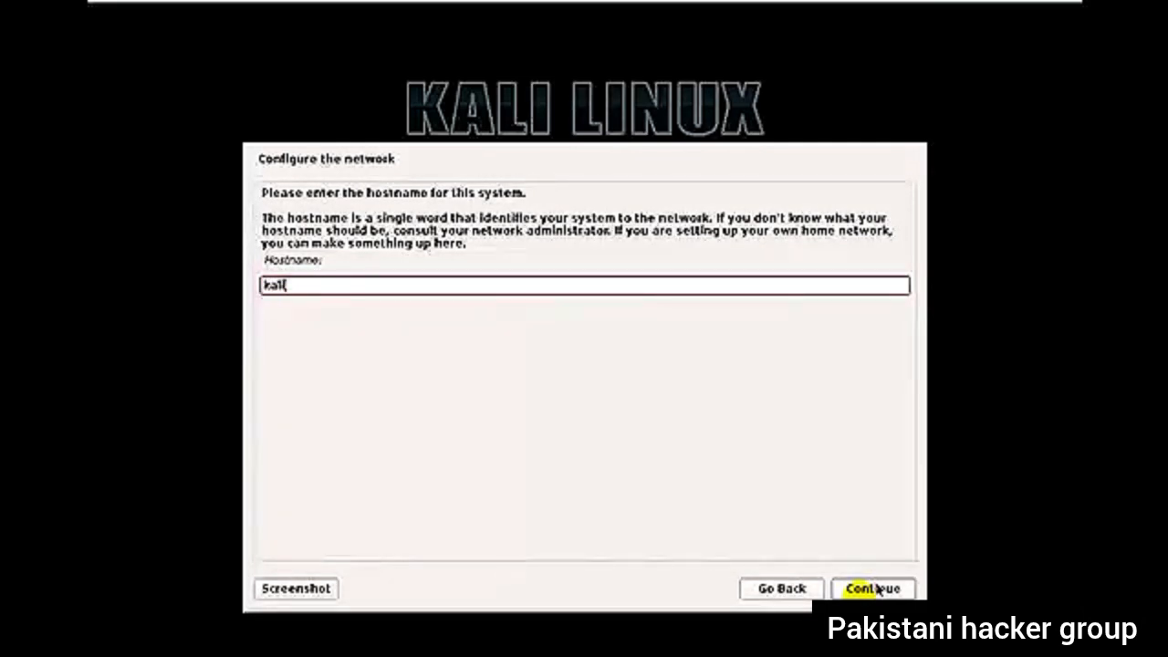
pyautogui.press('BackSpace')
pyautogui.press('BackSpace')
pyautogui.press('BackSpace')
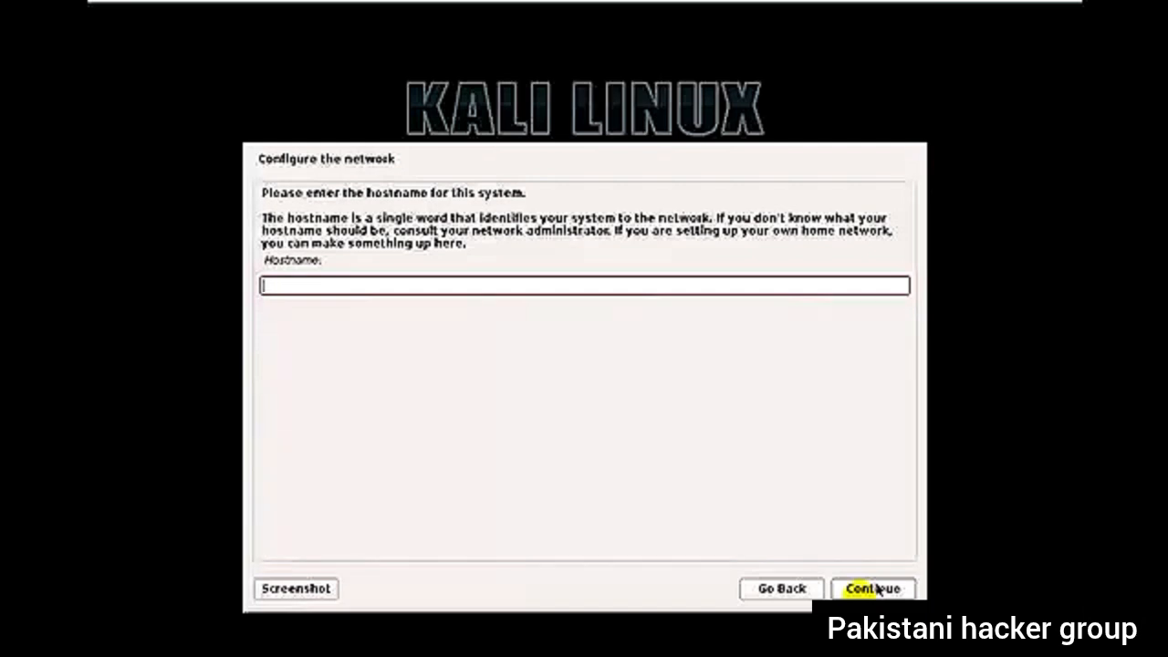
pyautogui.write('Kali')
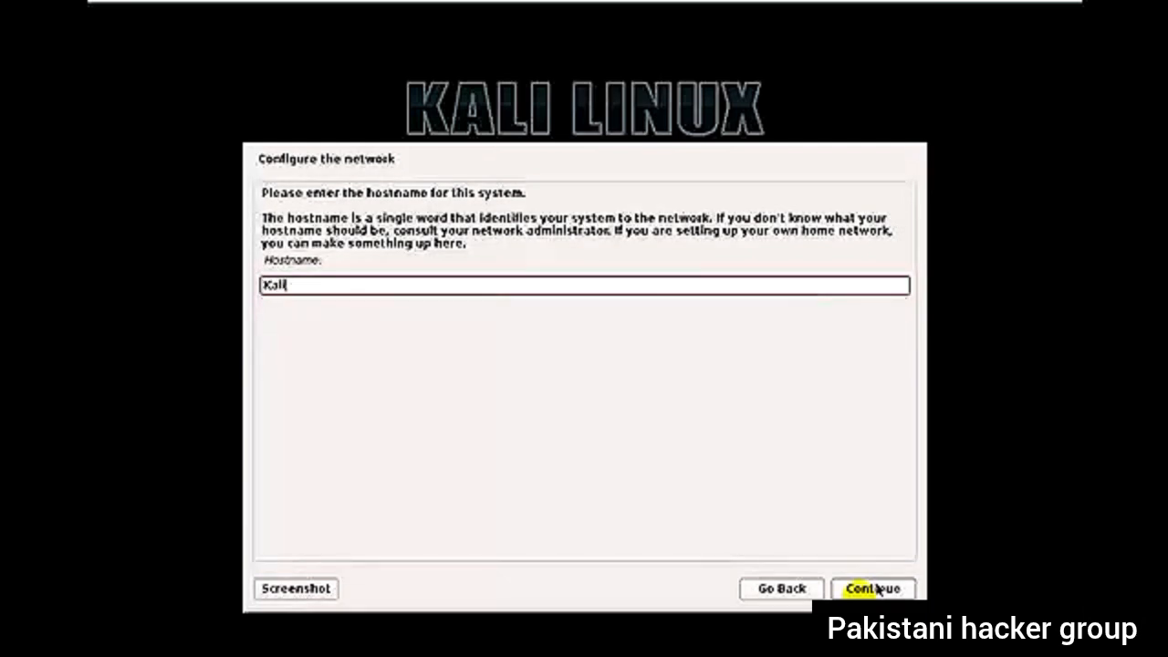
pyautogui.write('_test')
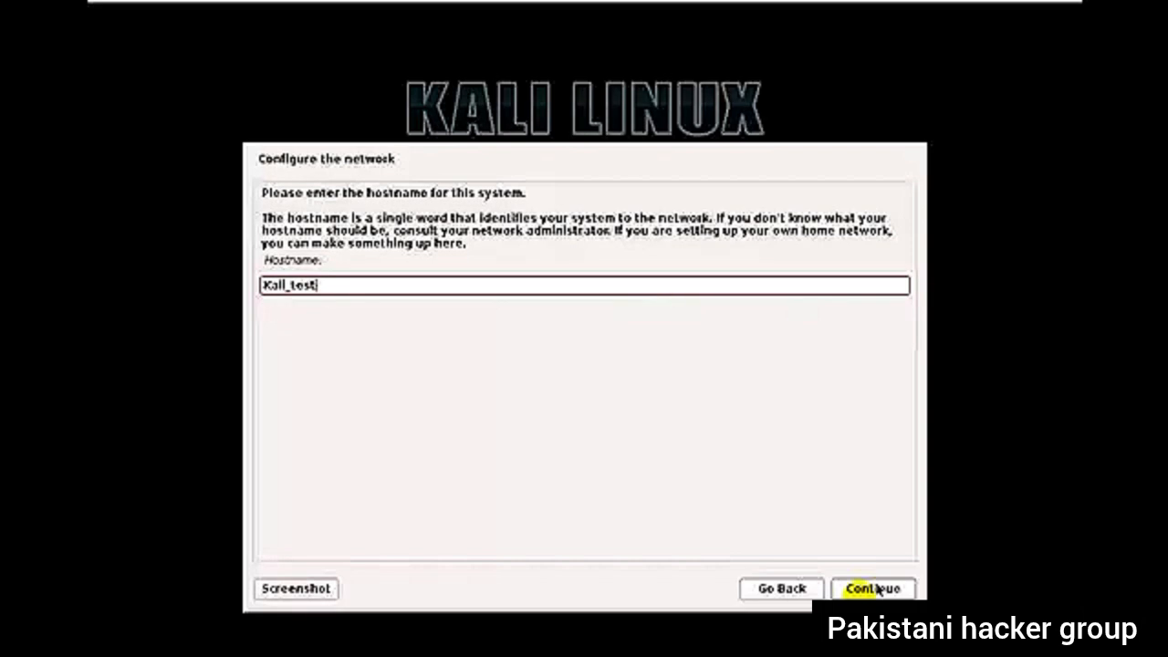
pyautogui.click(874, 590)
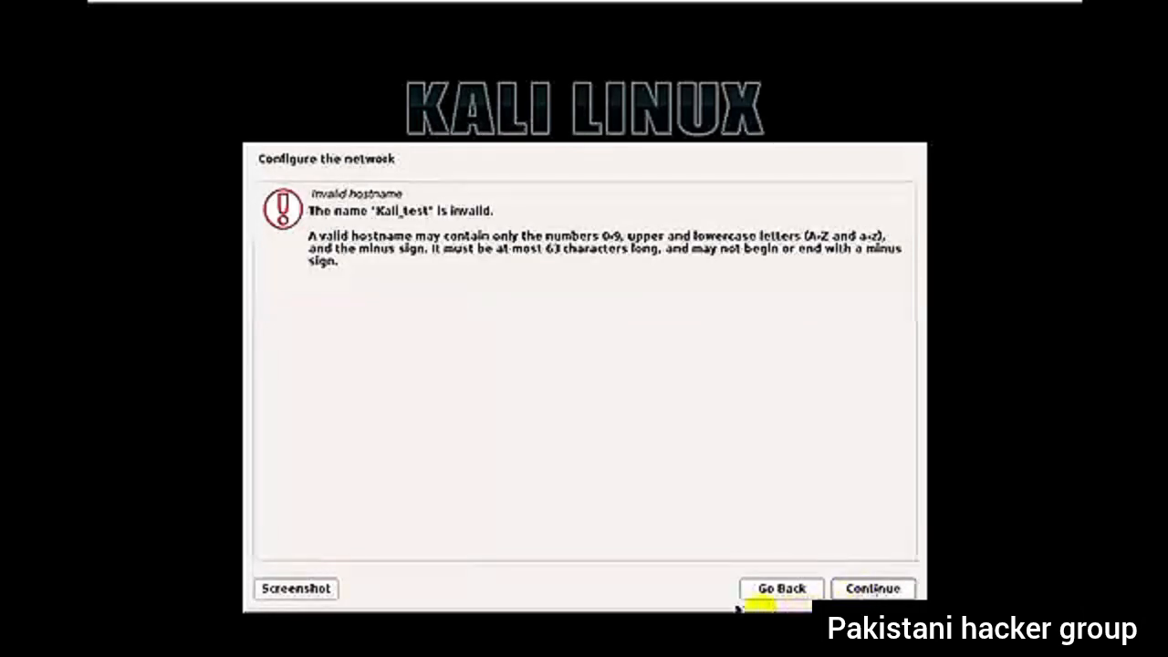
pyautogui.click(794, 593)
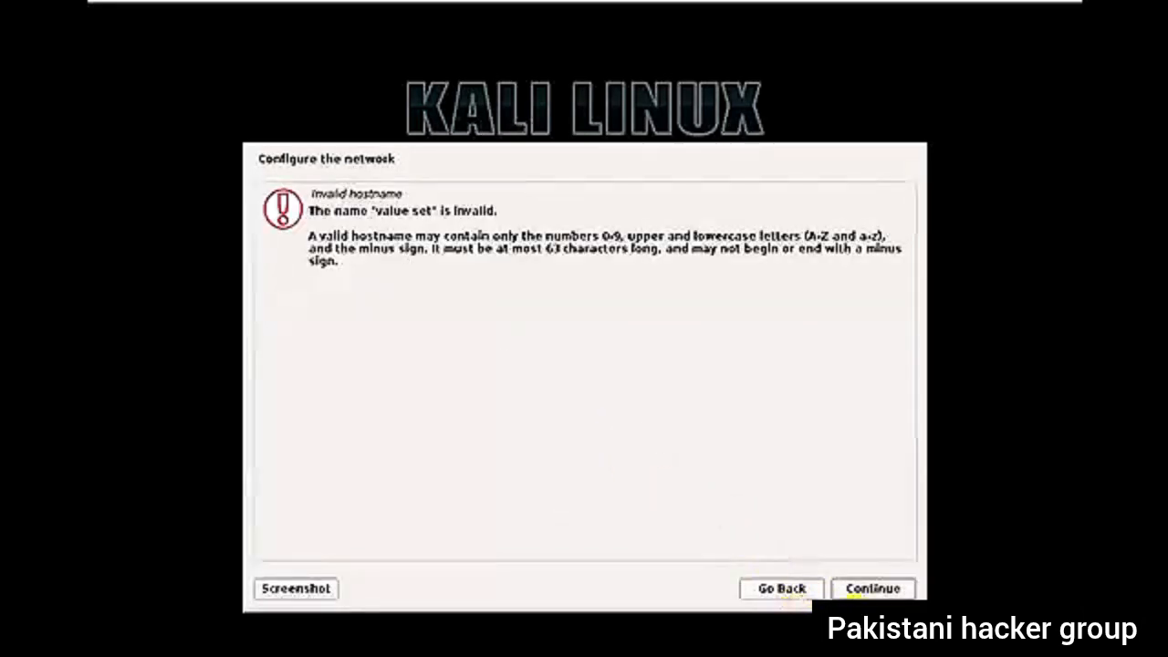
pyautogui.click(783, 589)
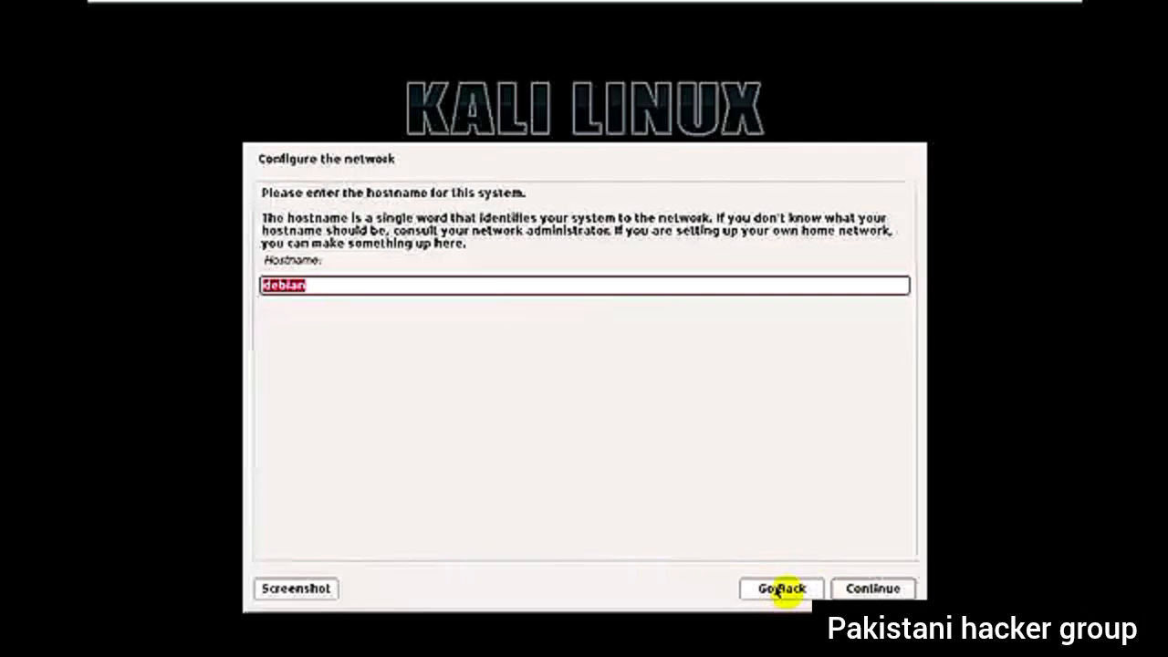
# - Set the hostname to Kali-linux and continue with the domain name left blank
pyautogui.write('Kali')
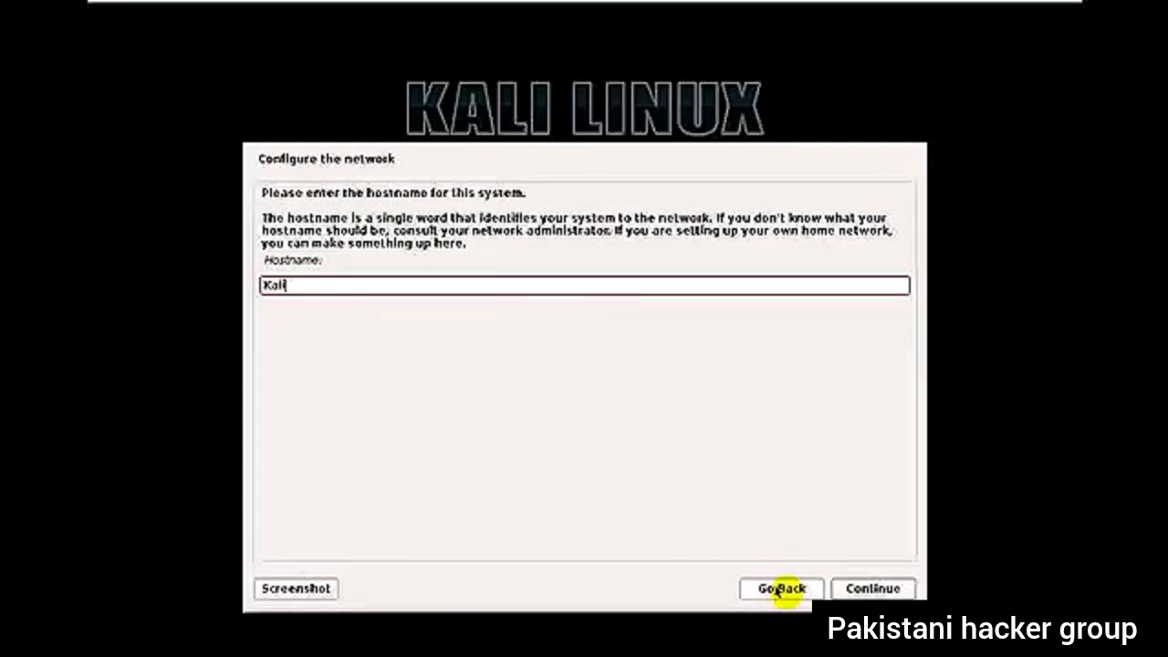
pyautogui.write('-linux')
pyautogui.press('Return')
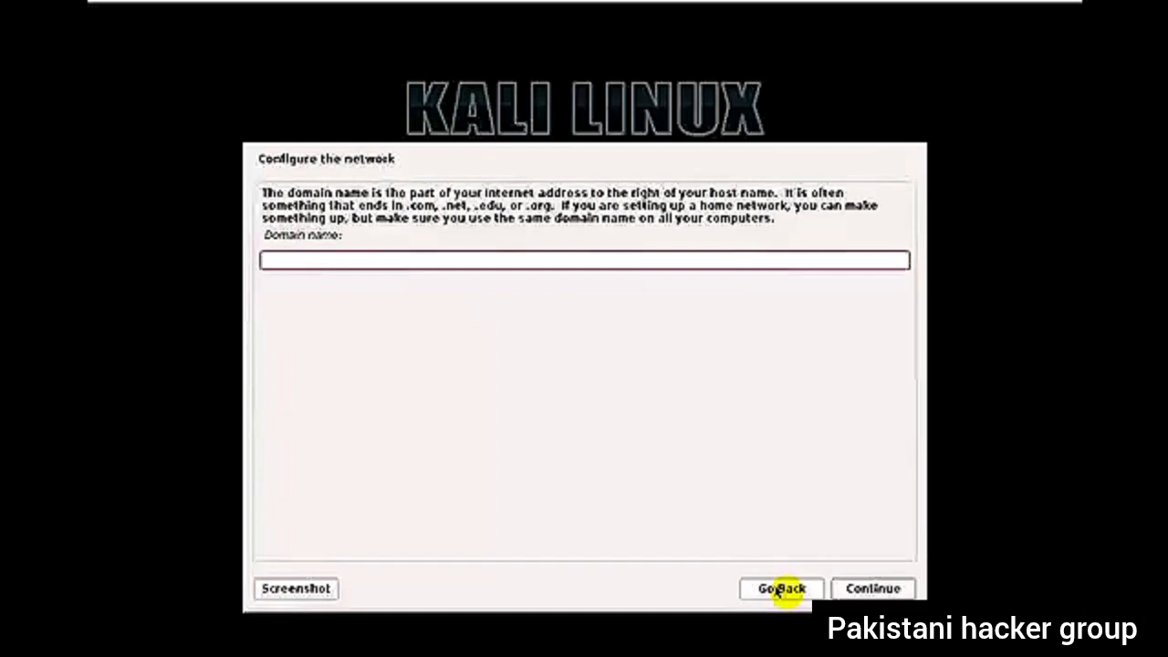
pyautogui.click(909, 591)
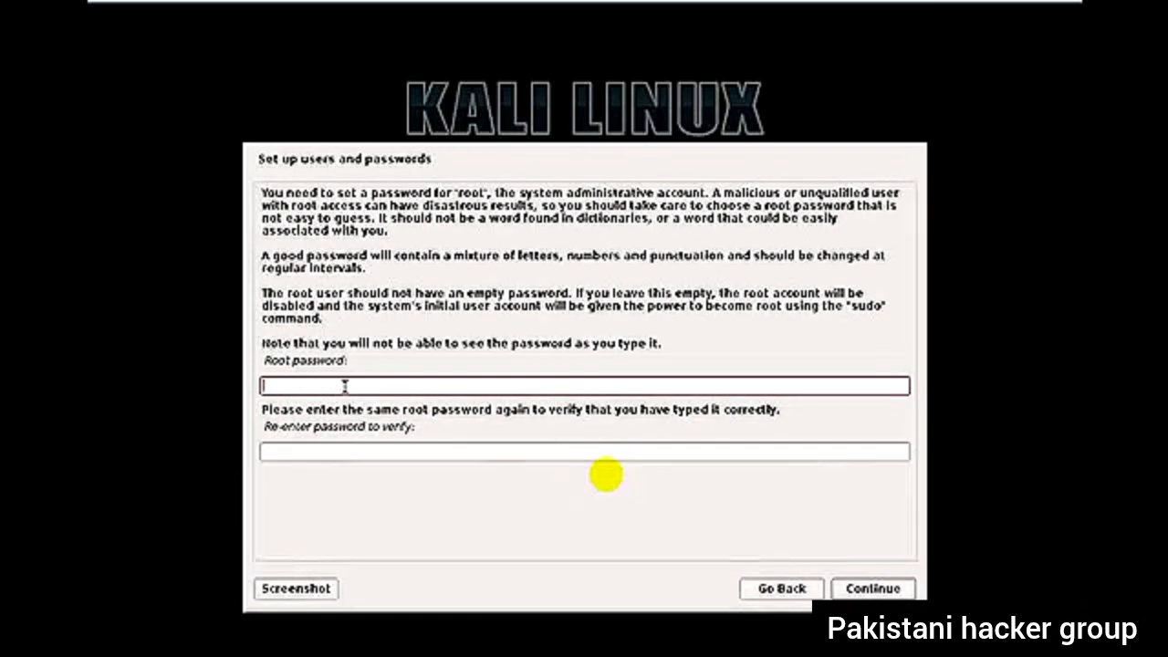
# - Enter the root password, repeat it for verification and submit both entries
pyautogui.write('toor123')
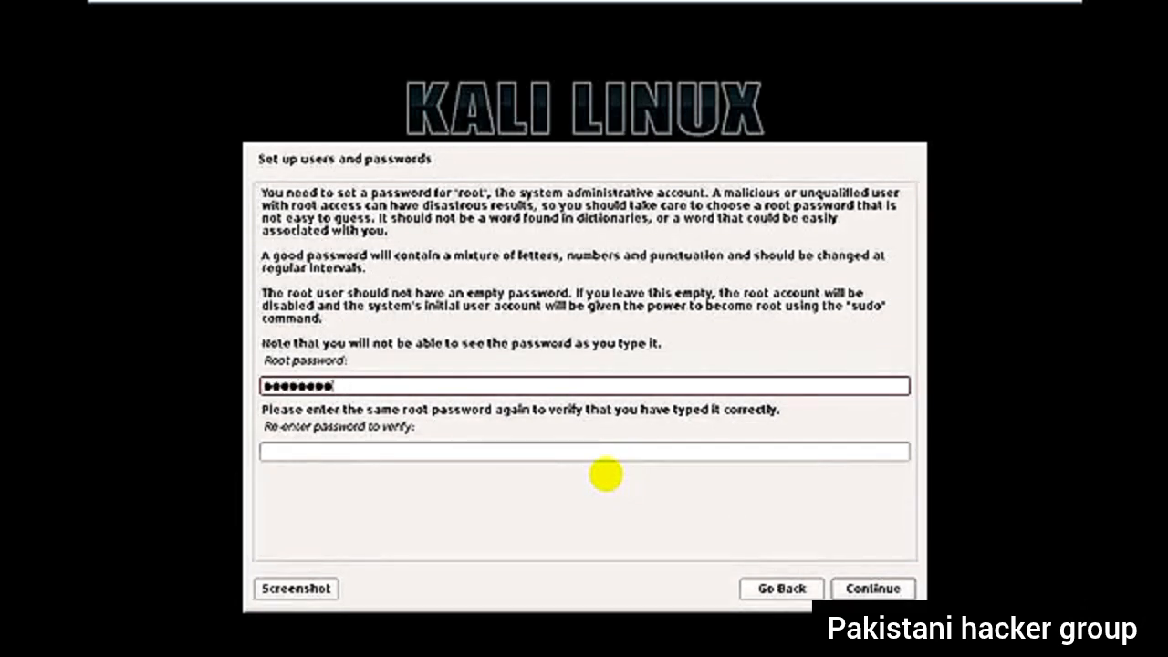
pyautogui.press('Return')
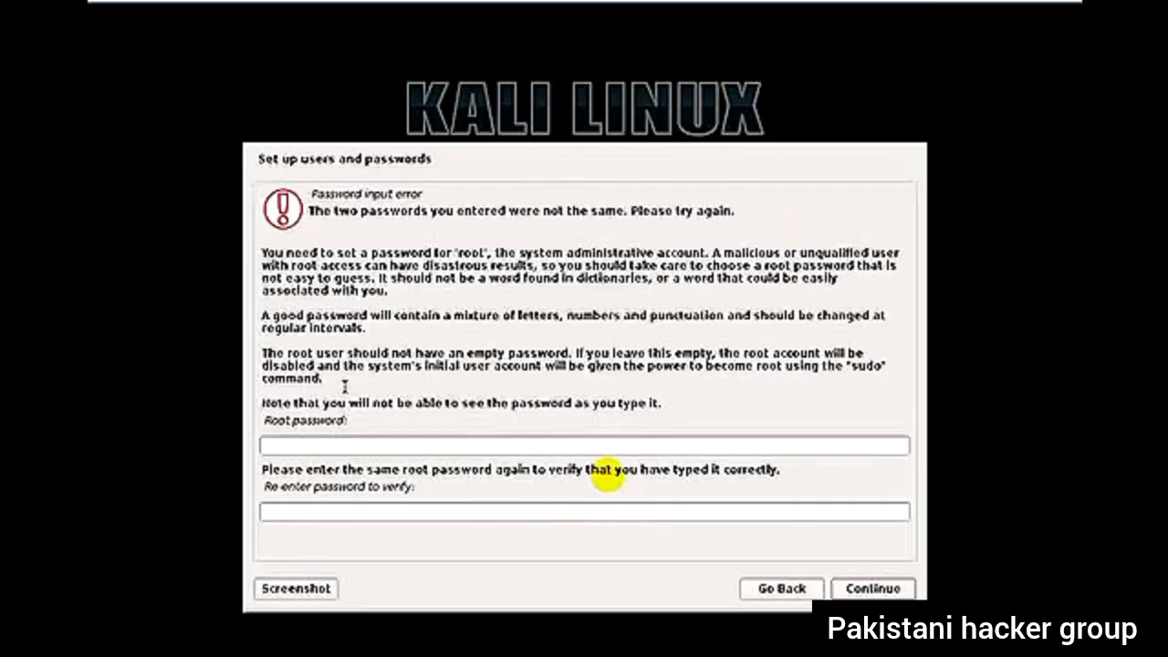
pyautogui.click(548, 446)
pyautogui.write('toor1234')
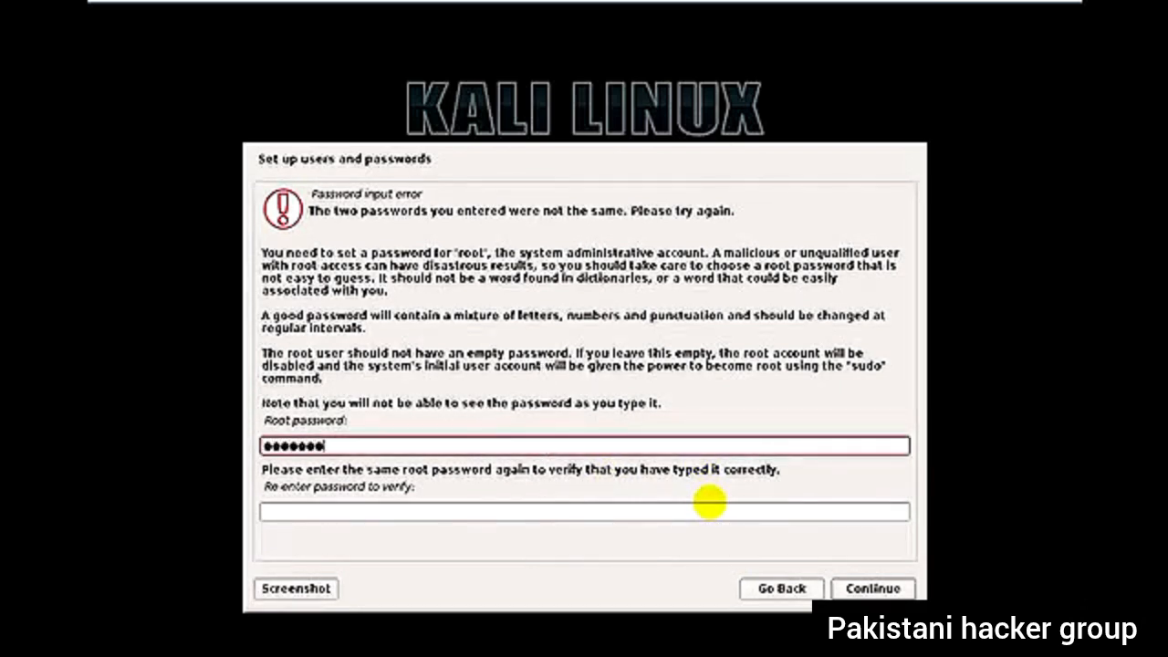
pyautogui.press('Tab')
pyautogui.write('toor1')
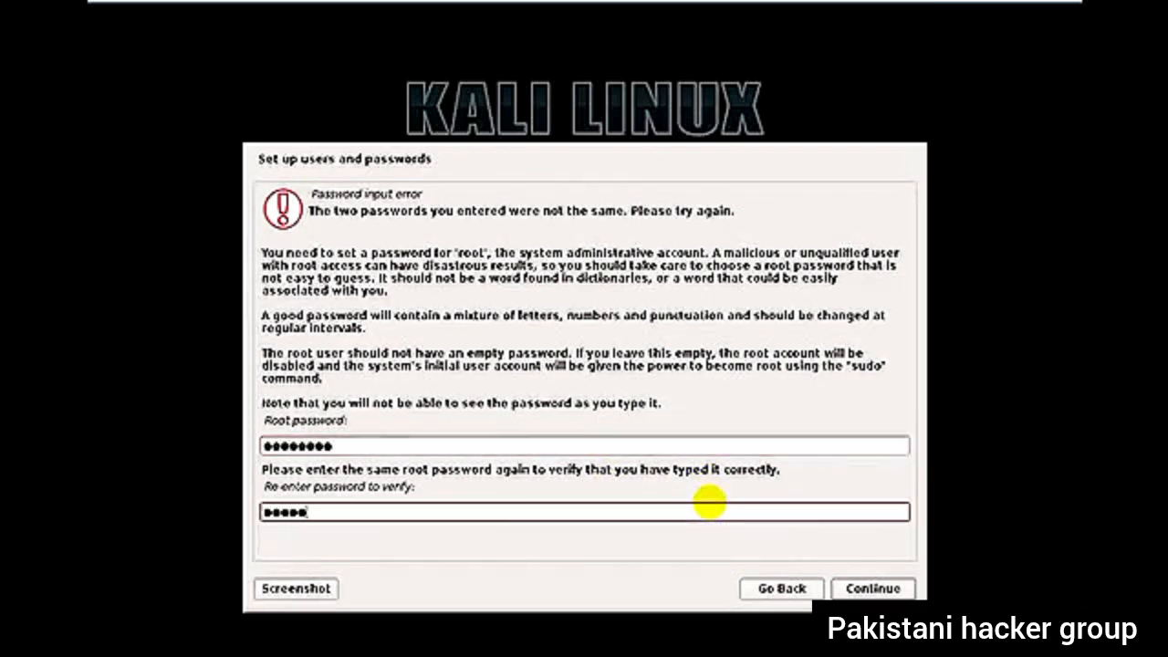
pyautogui.write('234')
pyautogui.press('Return')
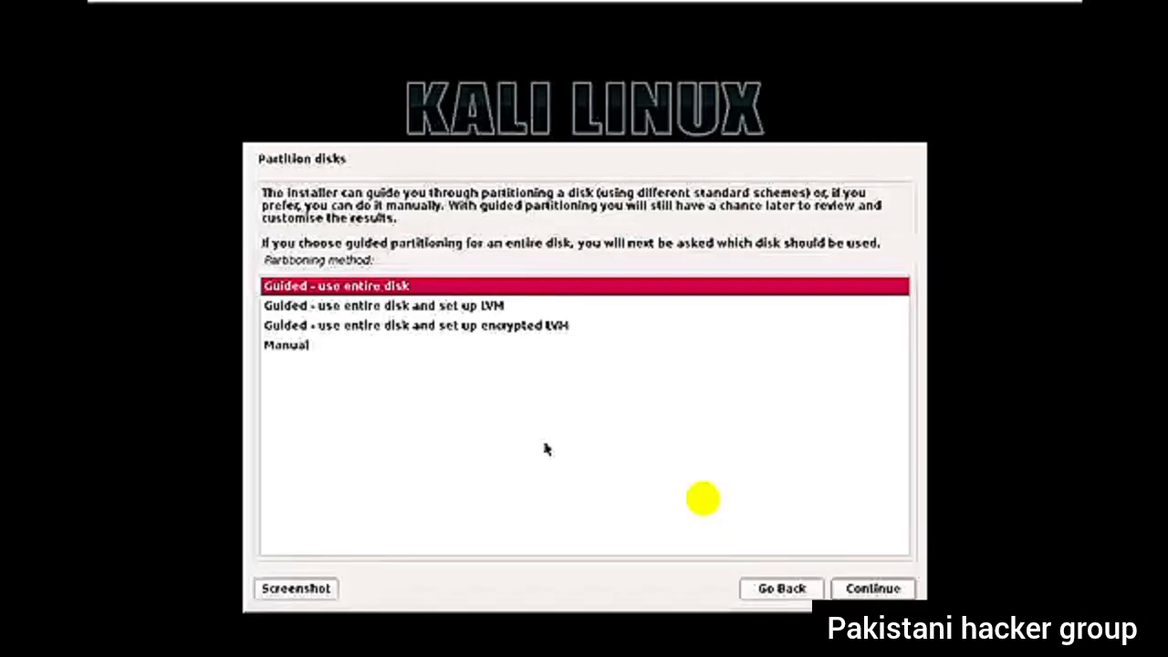
# - Look through the partitioning methods, from the guided entire-disk, LVM and encrypted LVM choices to Manual
pyautogui.press('Down')
pyautogui.press('Down')
pyautogui.press('Down')
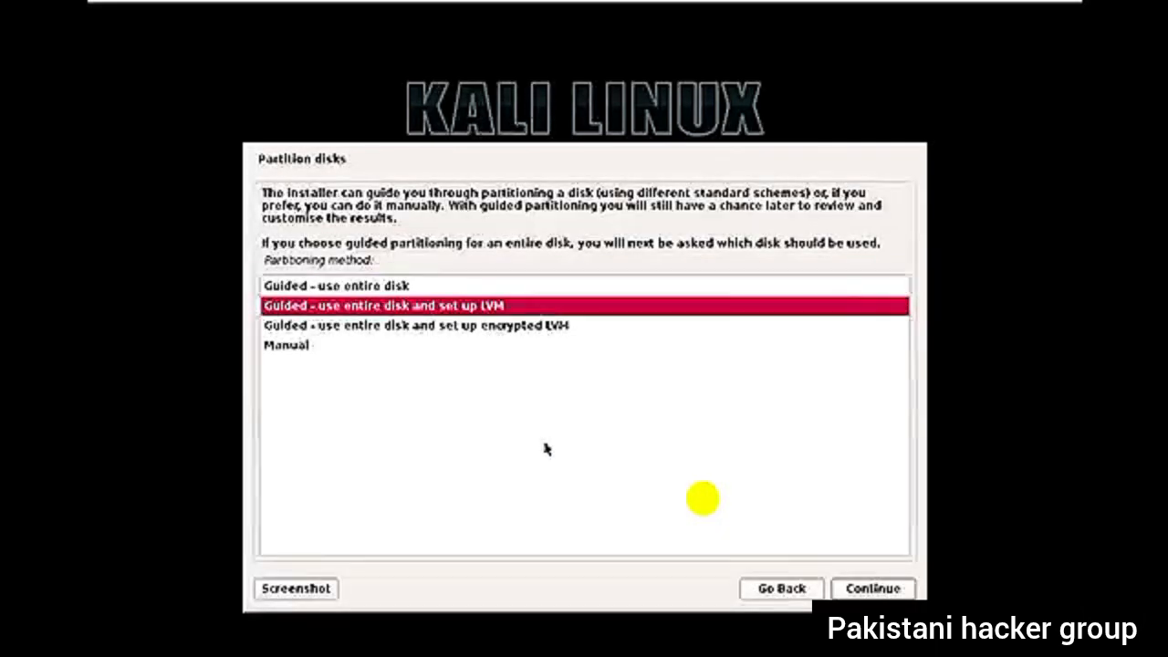
pyautogui.press('Up')
pyautogui.press('Up')
pyautogui.press('Up')
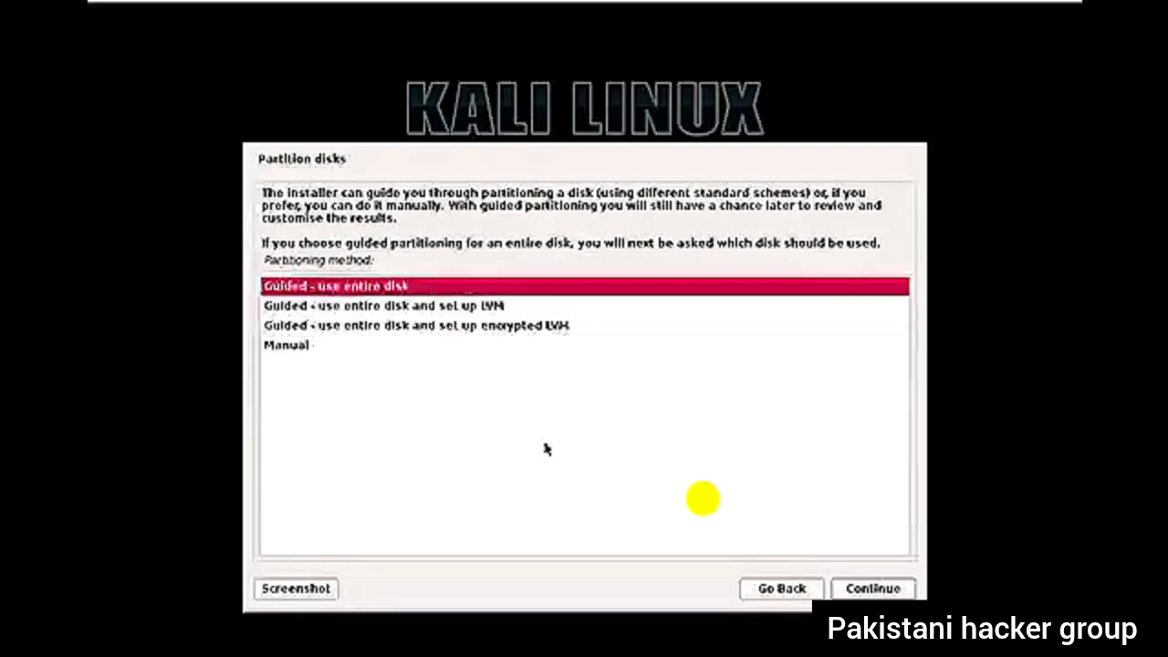
pyautogui.press('Down')
pyautogui.press('Down')
pyautogui.press('Down')
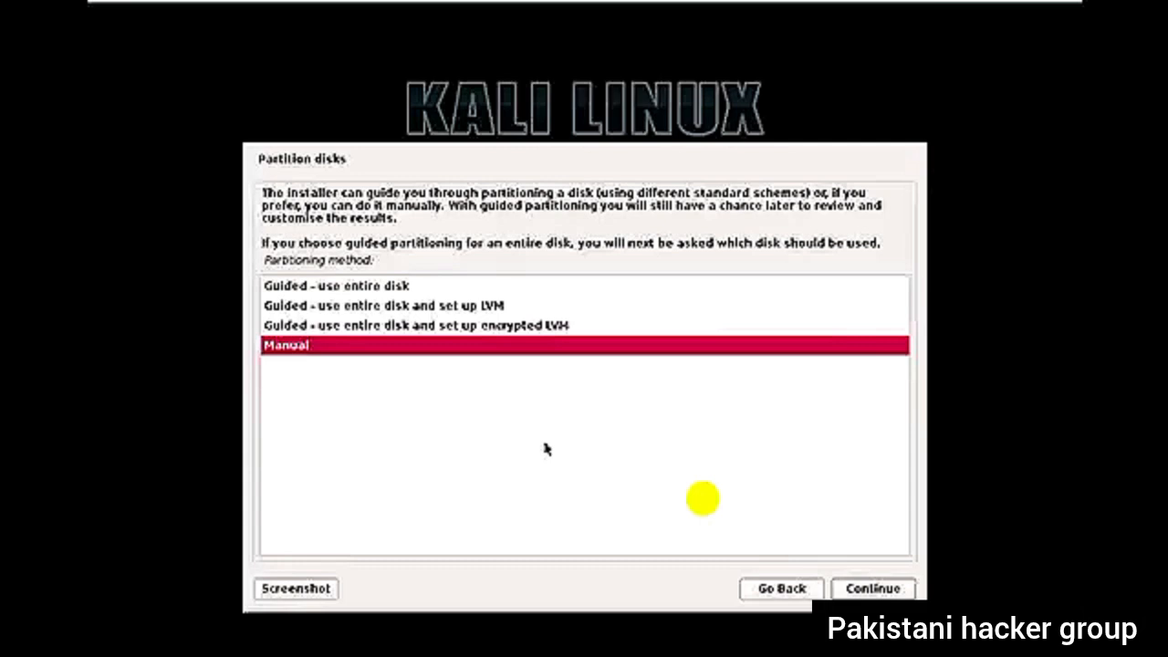
pyautogui.press('Up')
pyautogui.press('Up')
pyautogui.press('Up')
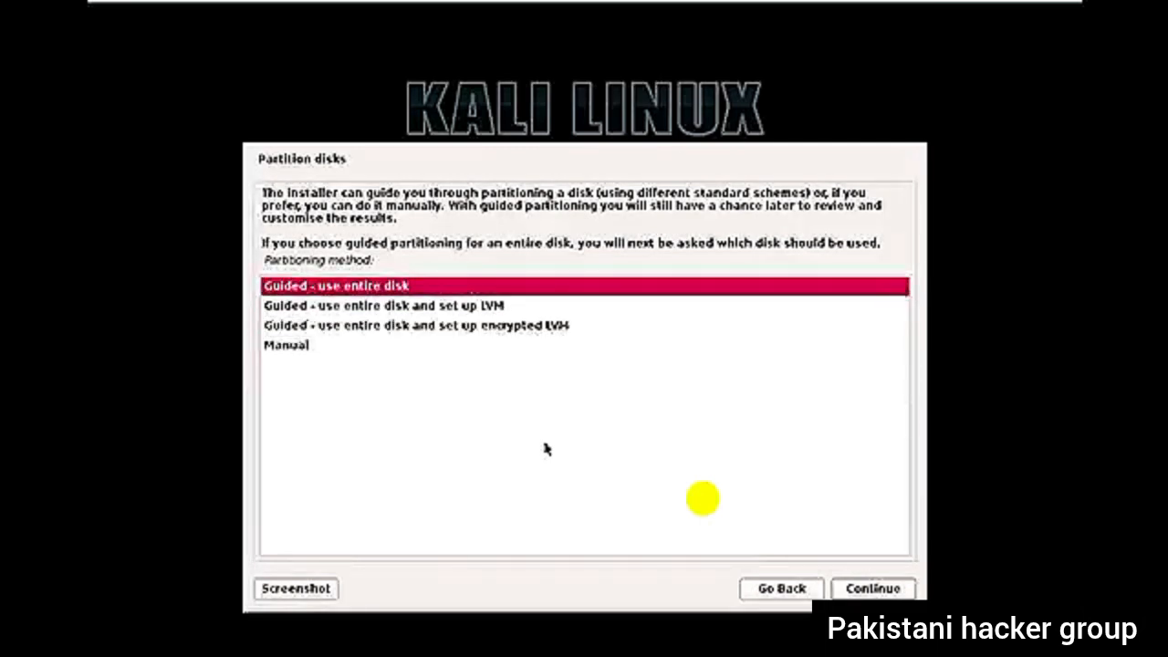
# - Choose guided partitioning of the entire SCSI3 (sda) VMware virtual disk with all files in one partition
pyautogui.press('Return')
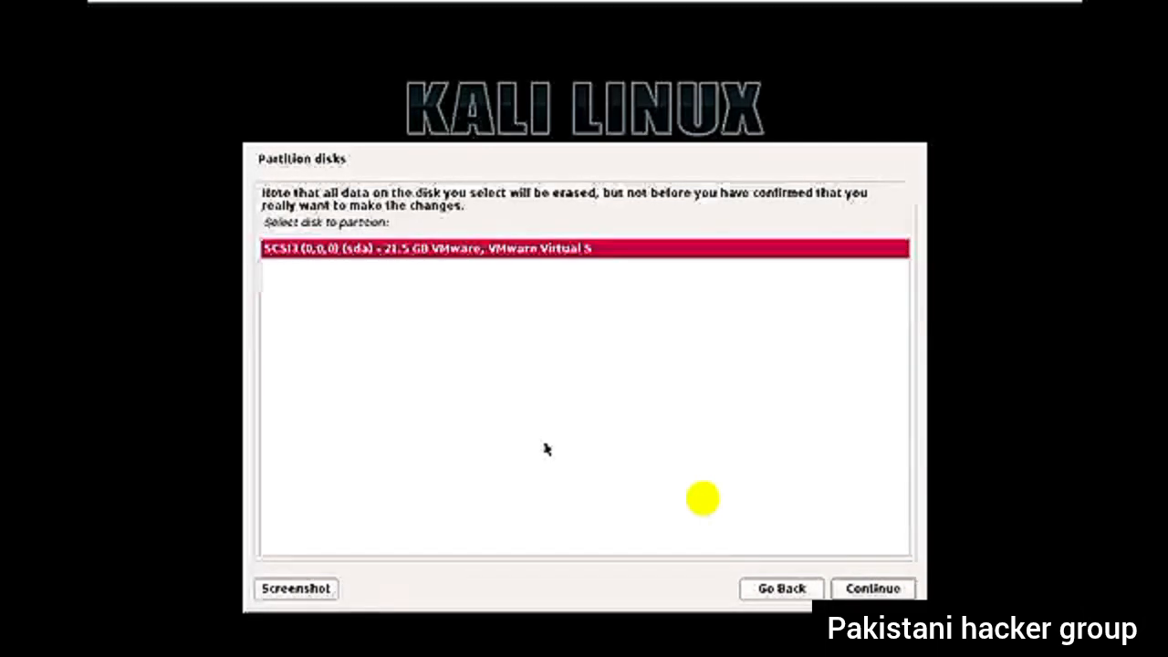
pyautogui.press('Return')
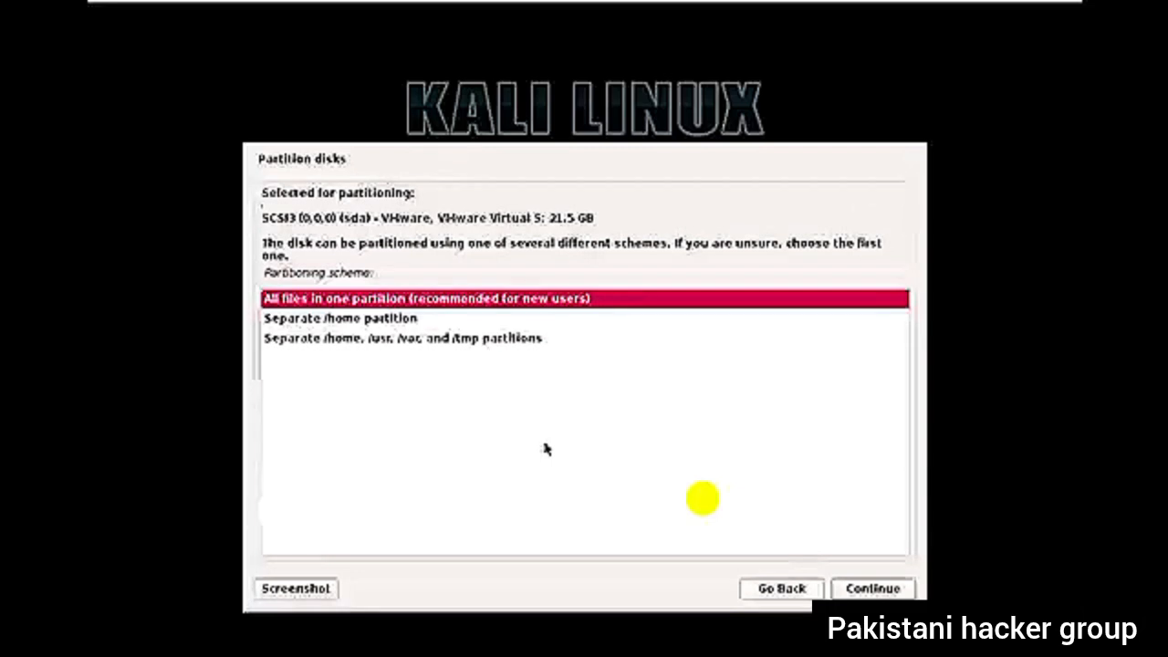
pyautogui.press('Return')
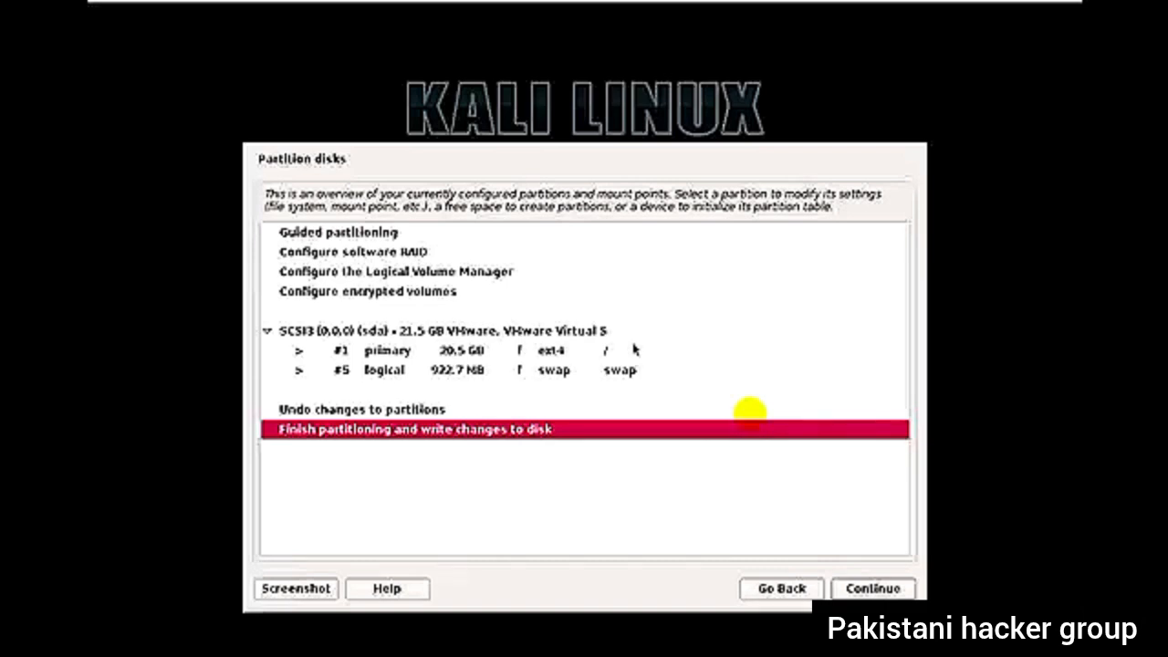
# - Finish partitioning and confirm writing the changes to disk to begin installing the system
pyautogui.press('Return')
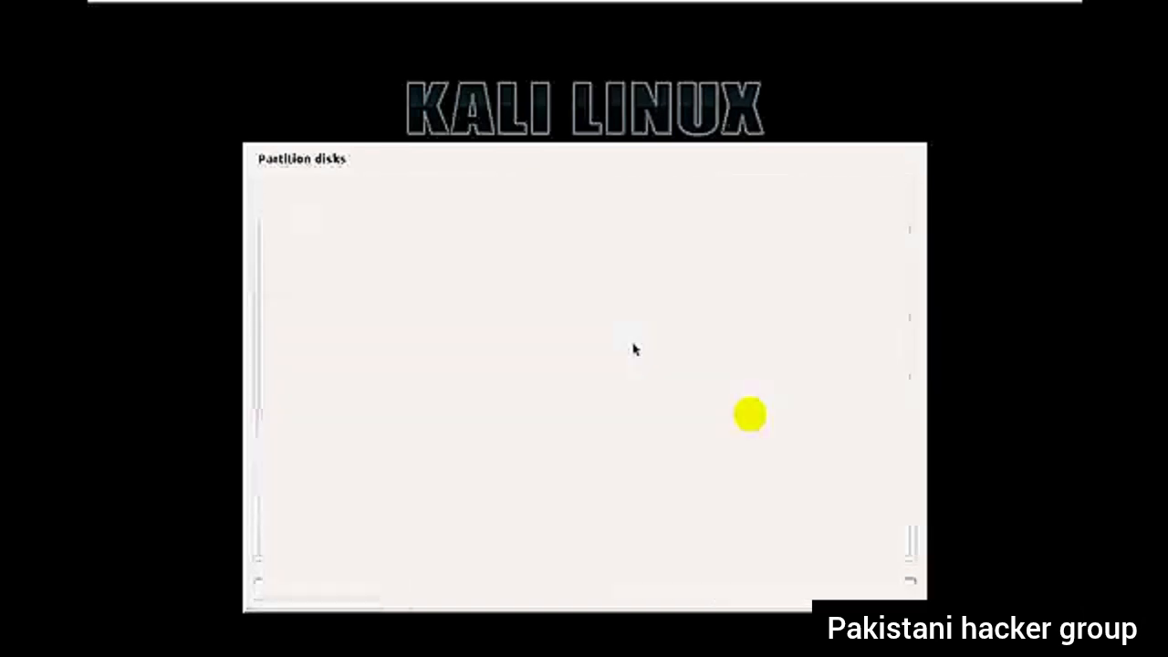
pyautogui.press('Down')
pyautogui.press('Return')
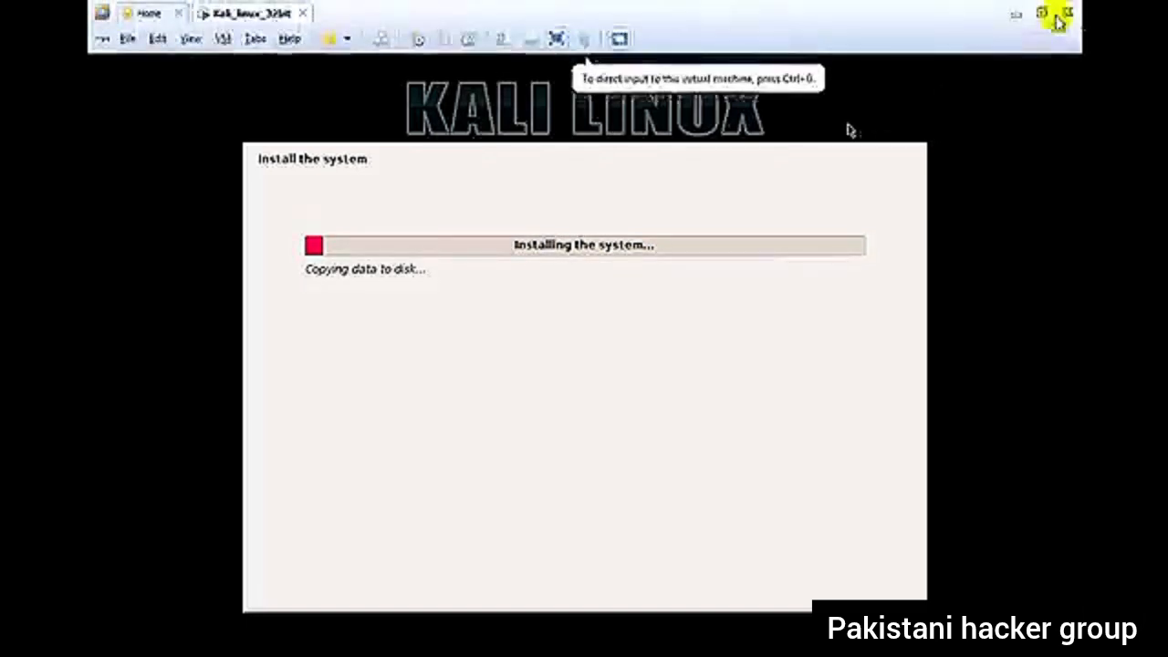
# - Release input from the virtual machine and return it from full screen to the windowed view
pyautogui.click(1043, 10)
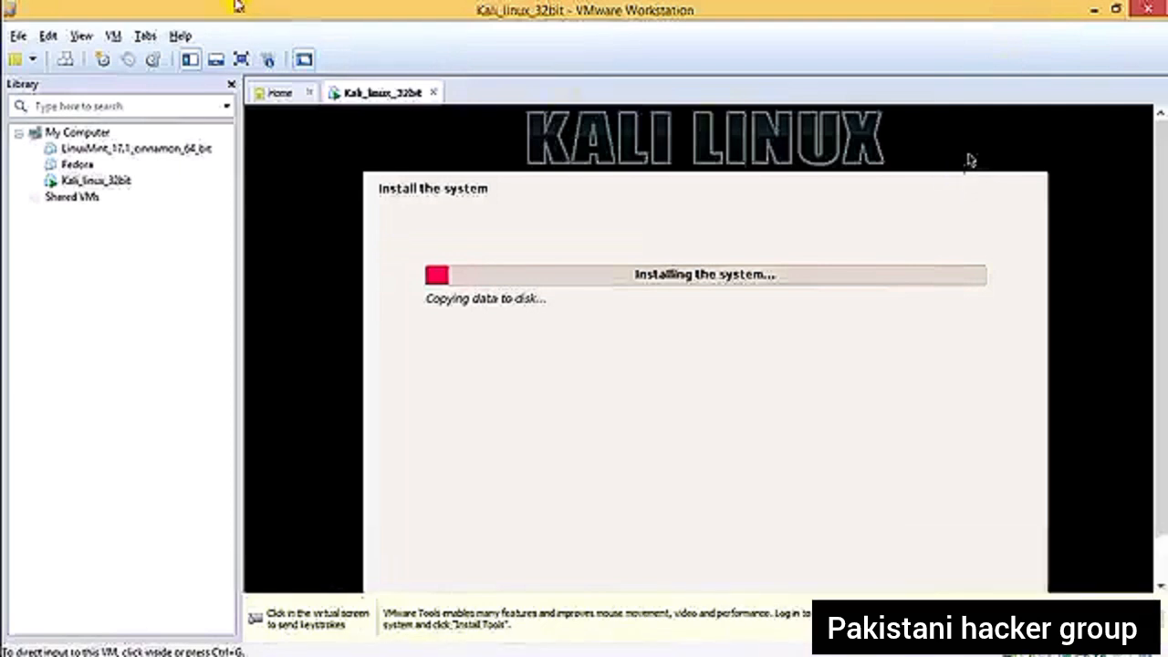
pyautogui.click(241, 59)
pyautogui.click(808, 425)
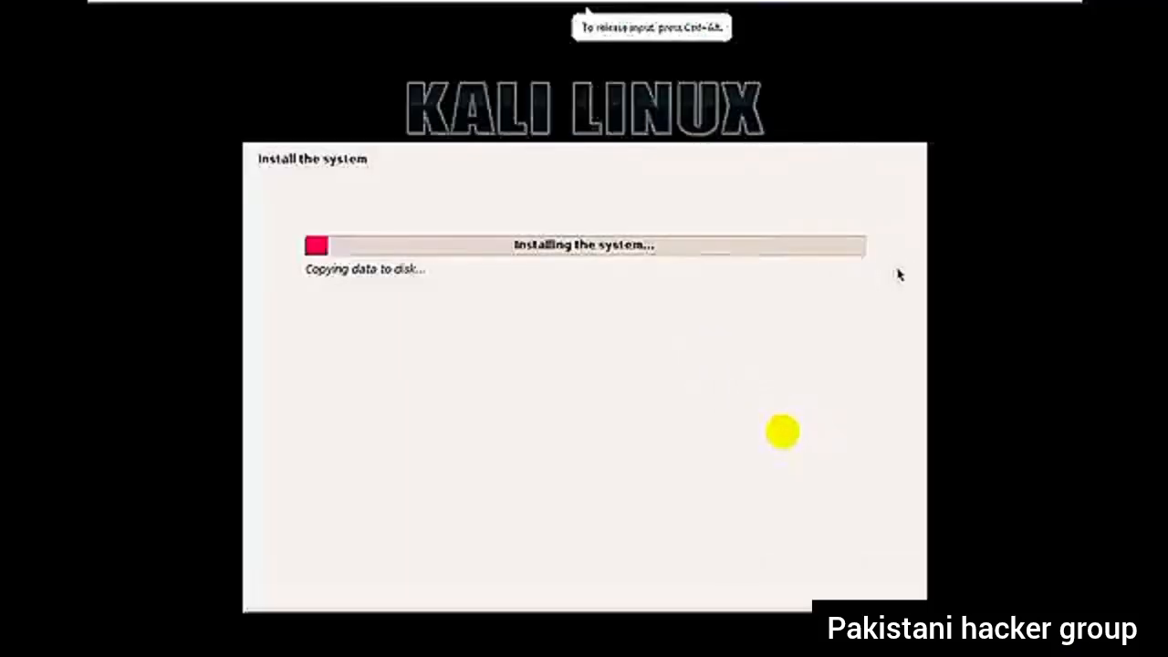
pyautogui.hotkey('ctrl', 'alt')
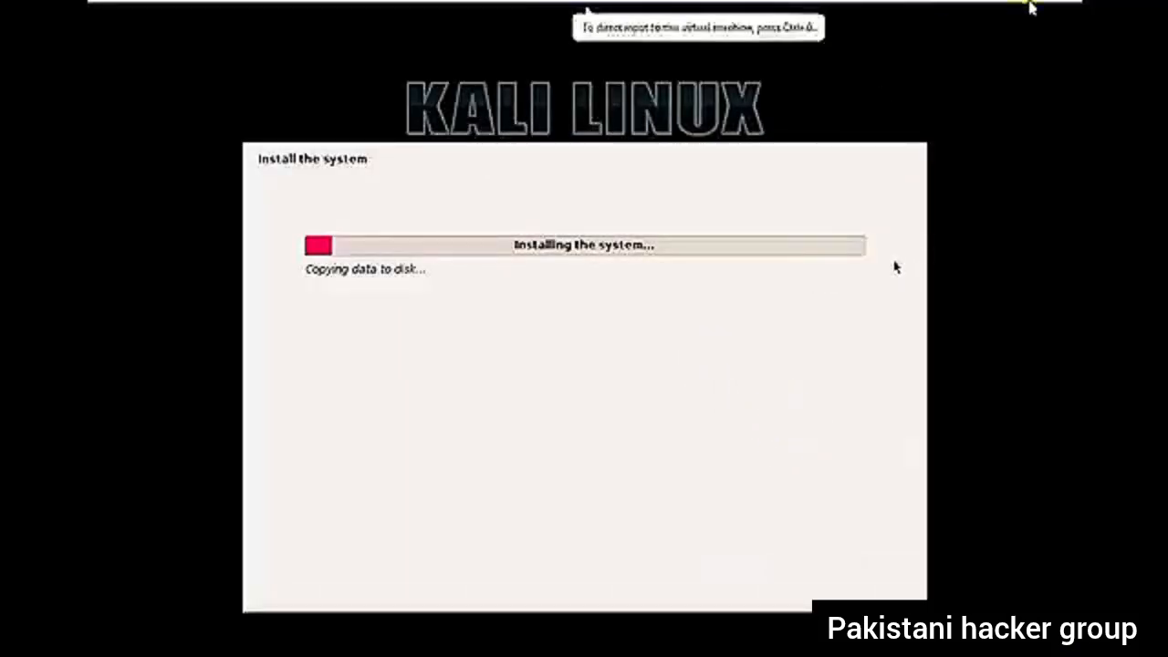
pyautogui.click(1032, 11)
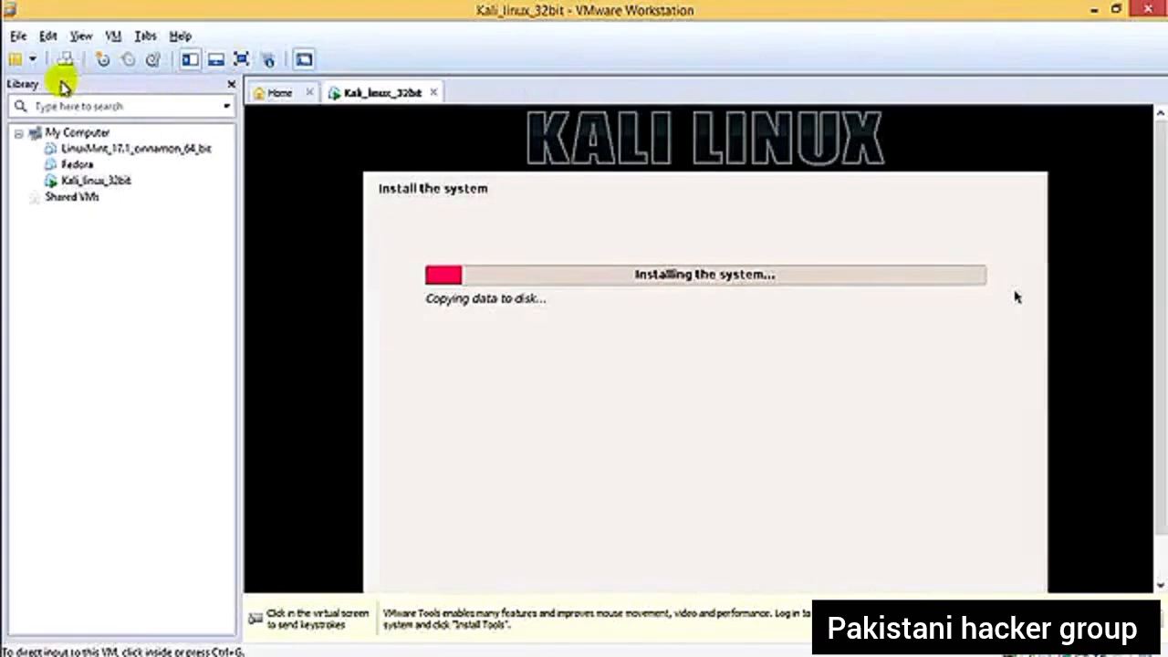
# - Start a new virtual machine with Workstation 9.0 compatibility, the operating system installed later, and Microsoft Windows (Windows 7) as guest
pyautogui.click(20, 37)
pyautogui.click(36, 57)
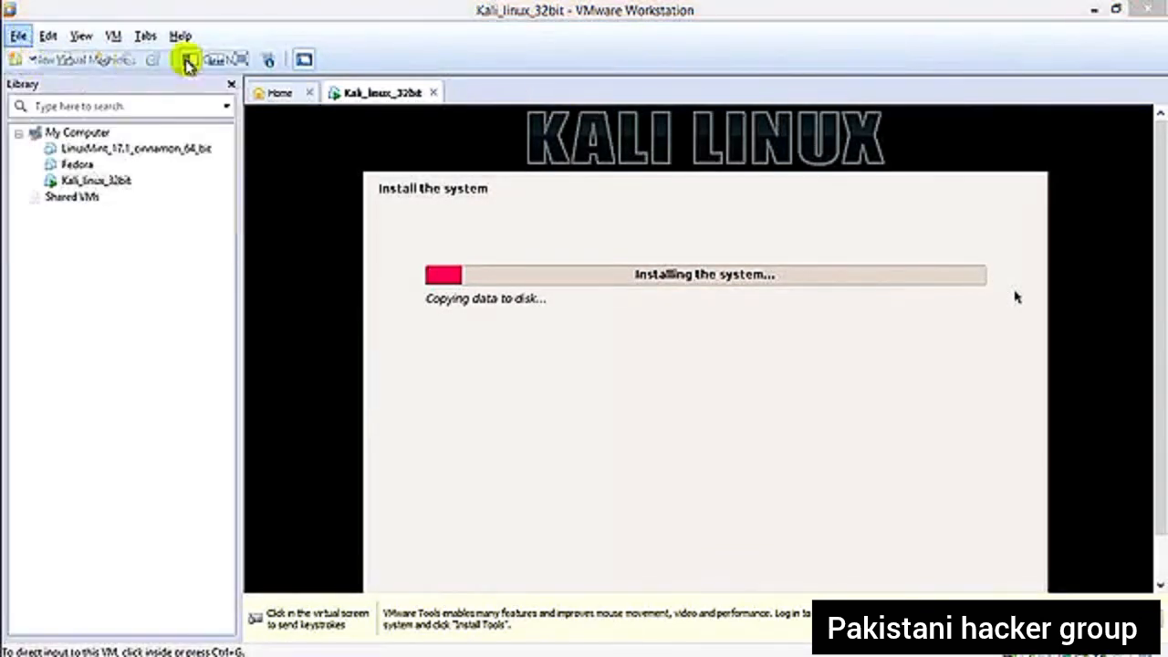
pyautogui.click(657, 487)
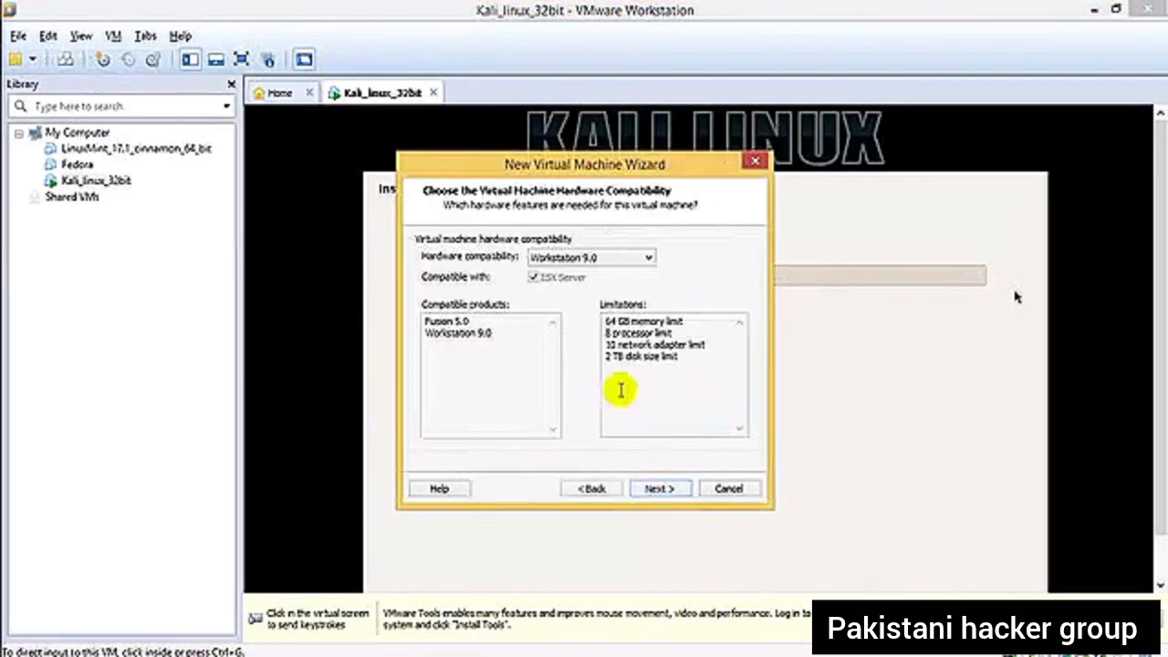
pyautogui.click(663, 489)
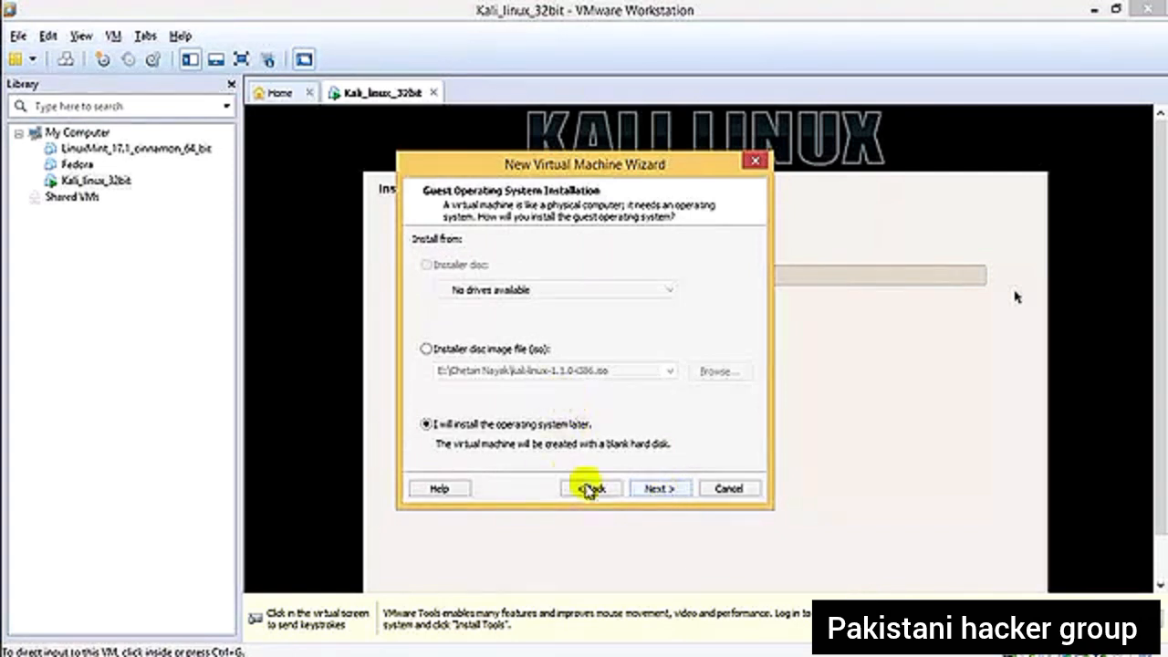
pyautogui.click(659, 488)
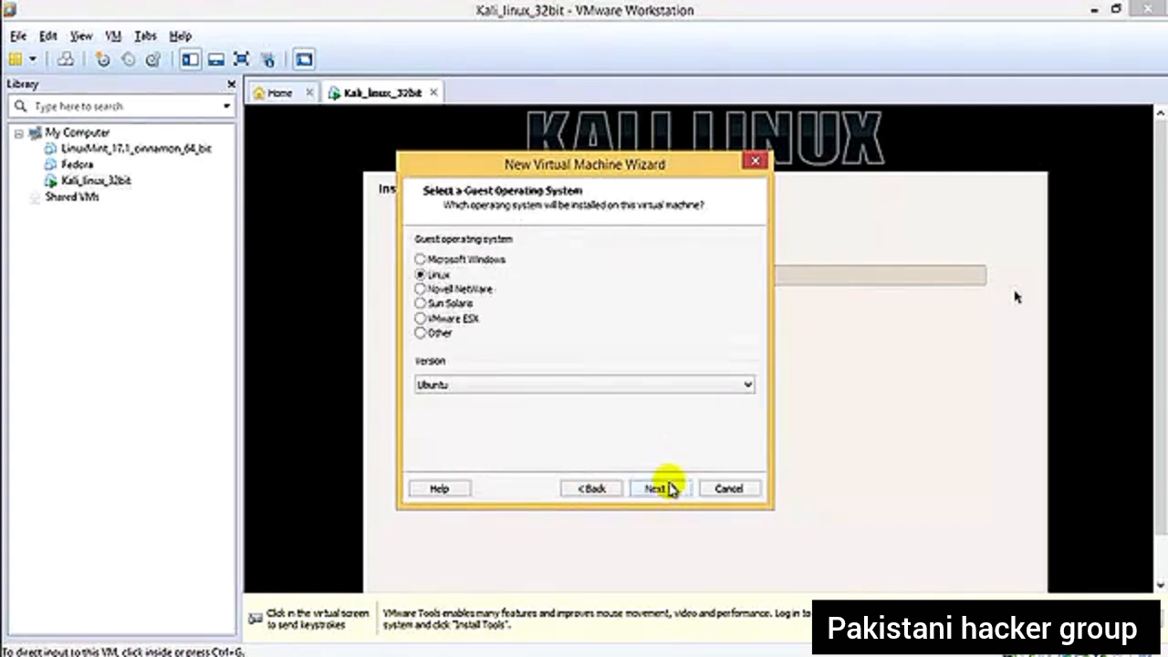
pyautogui.click(470, 262)
pyautogui.click(658, 488)
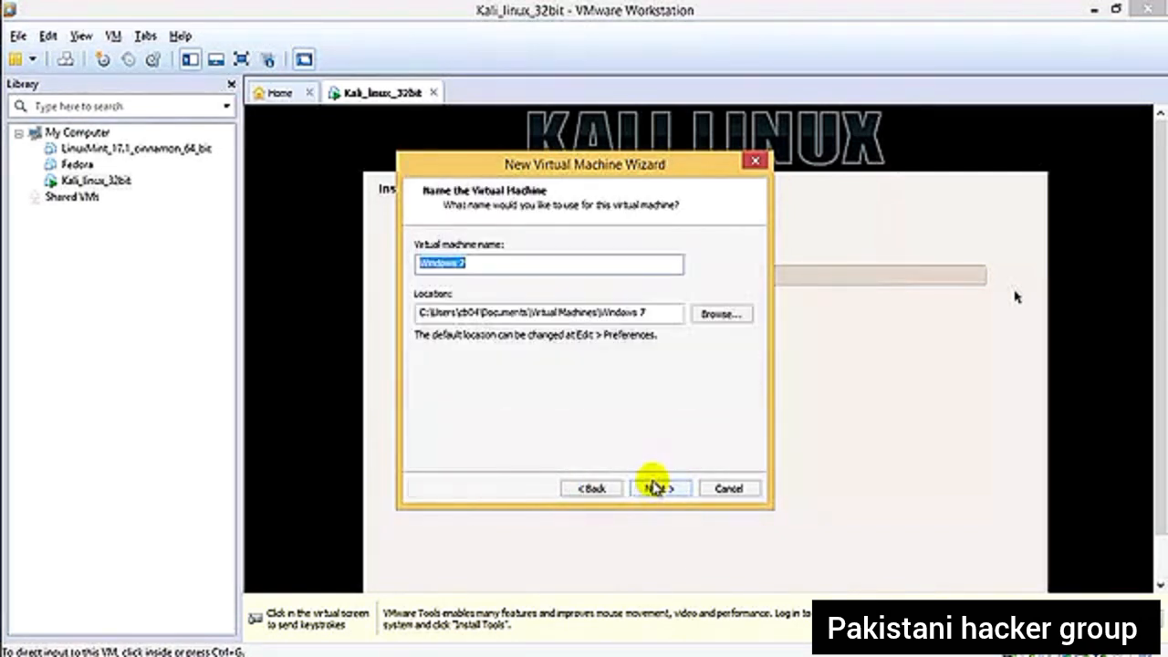
# - Create a Win7 folder inside Vmware Oss and use it as the Windows 7 virtual machine's location
pyautogui.click(723, 313)
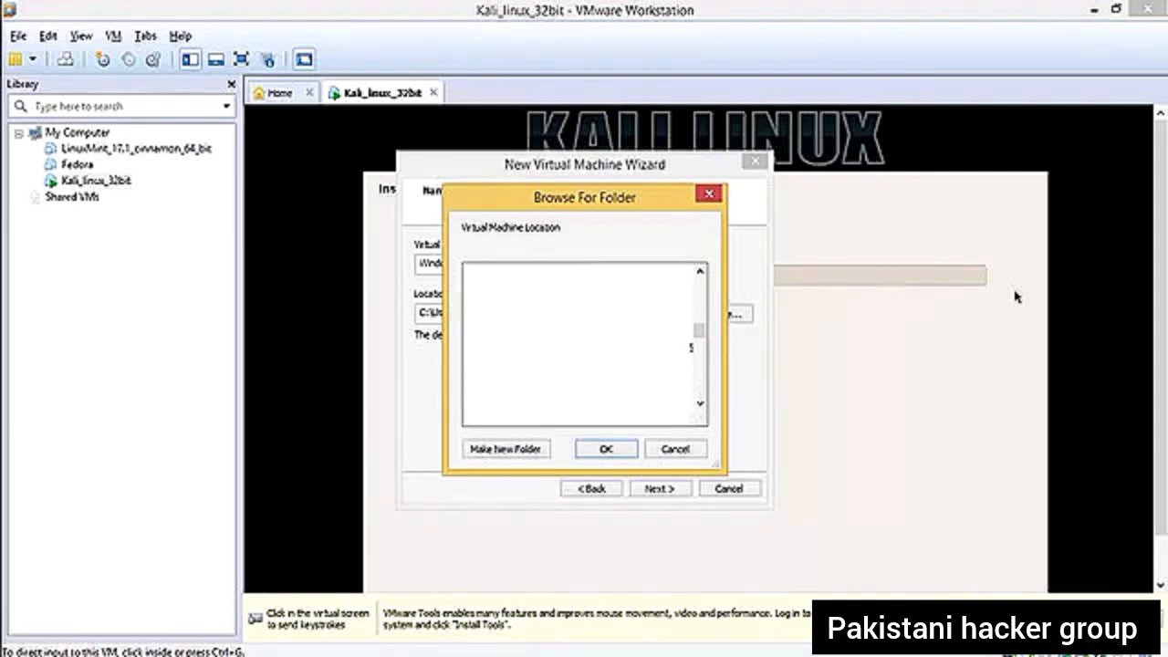
pyautogui.rightClick(732, 423)
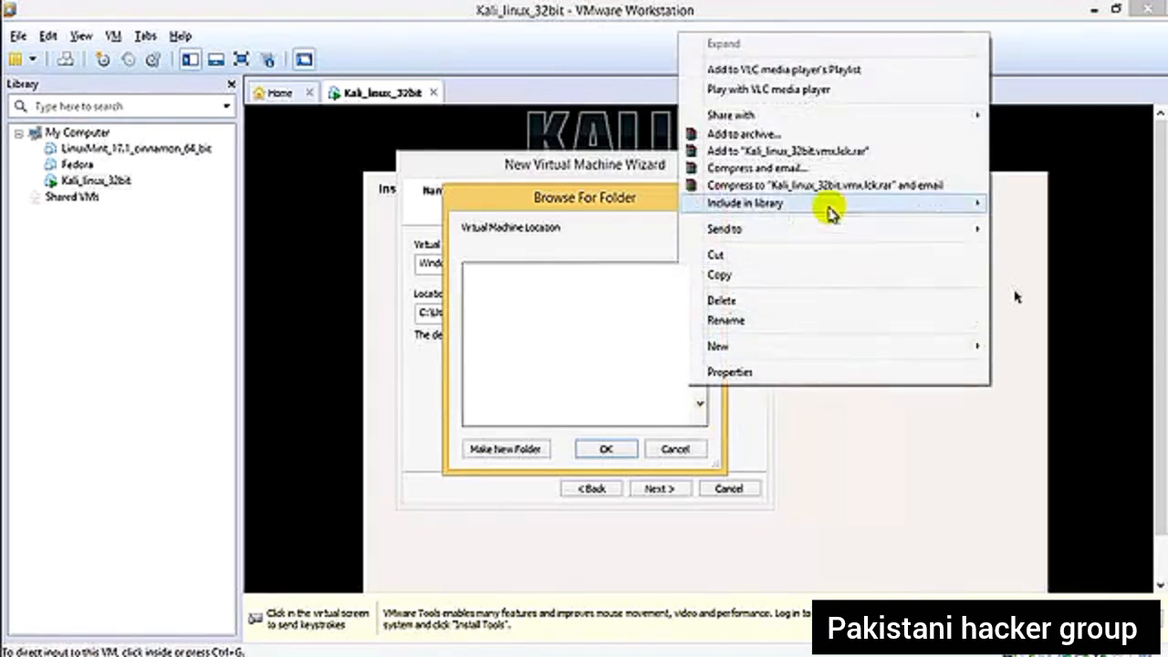
pyautogui.rightClick(555, 308)
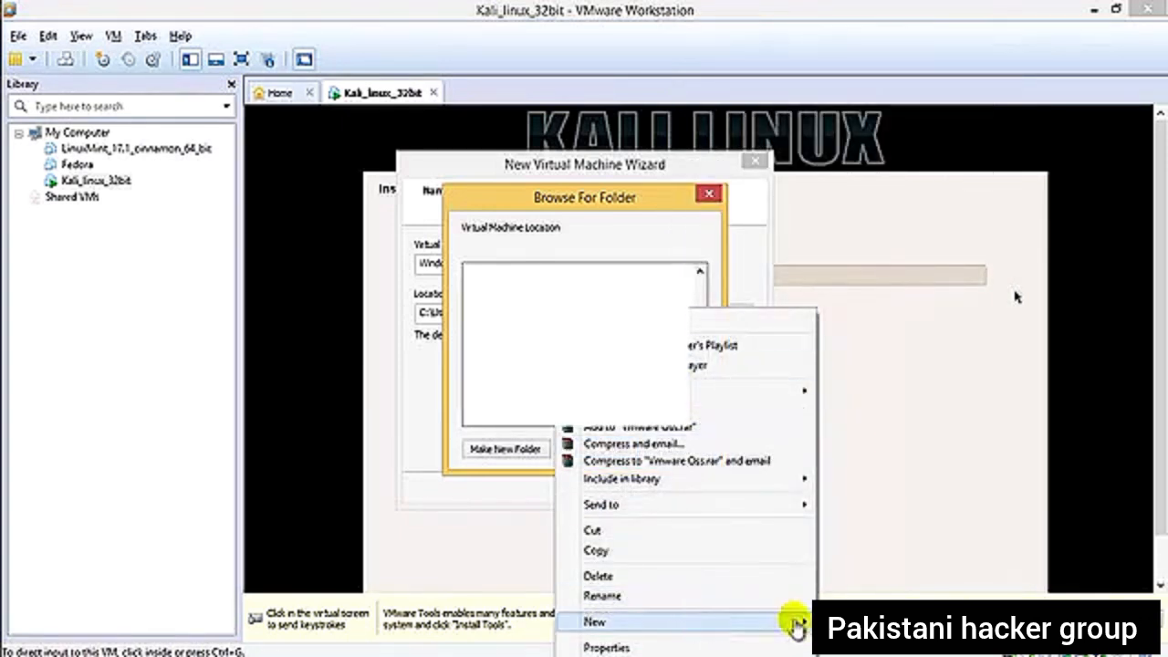
pyautogui.click(839, 622)
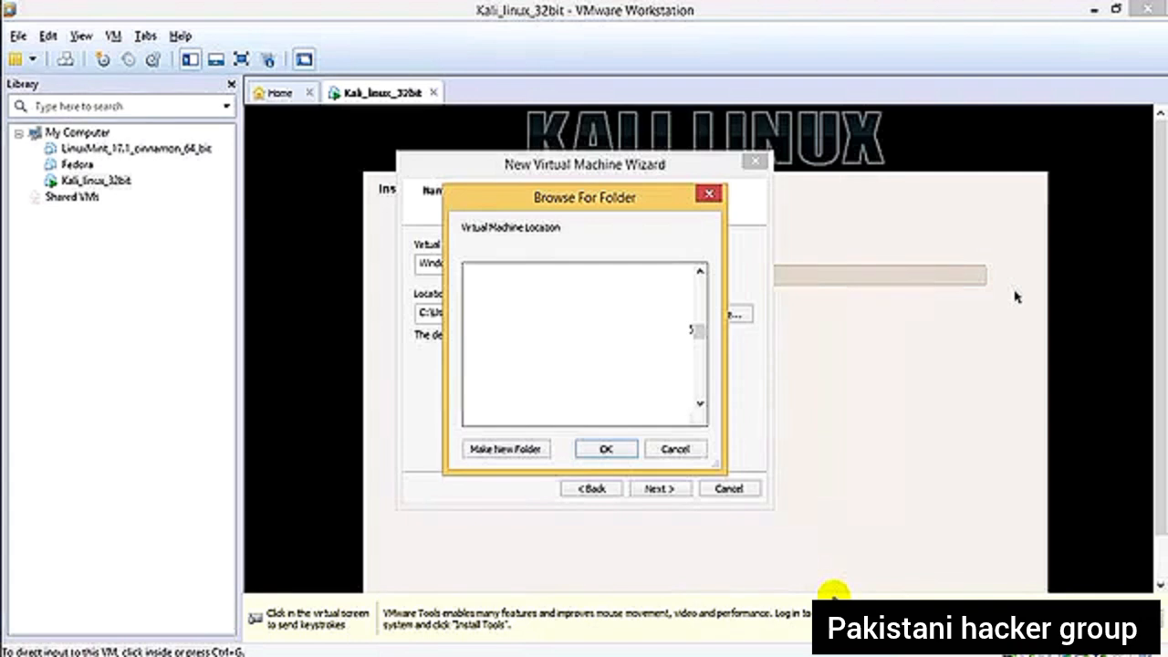
pyautogui.press('Return')
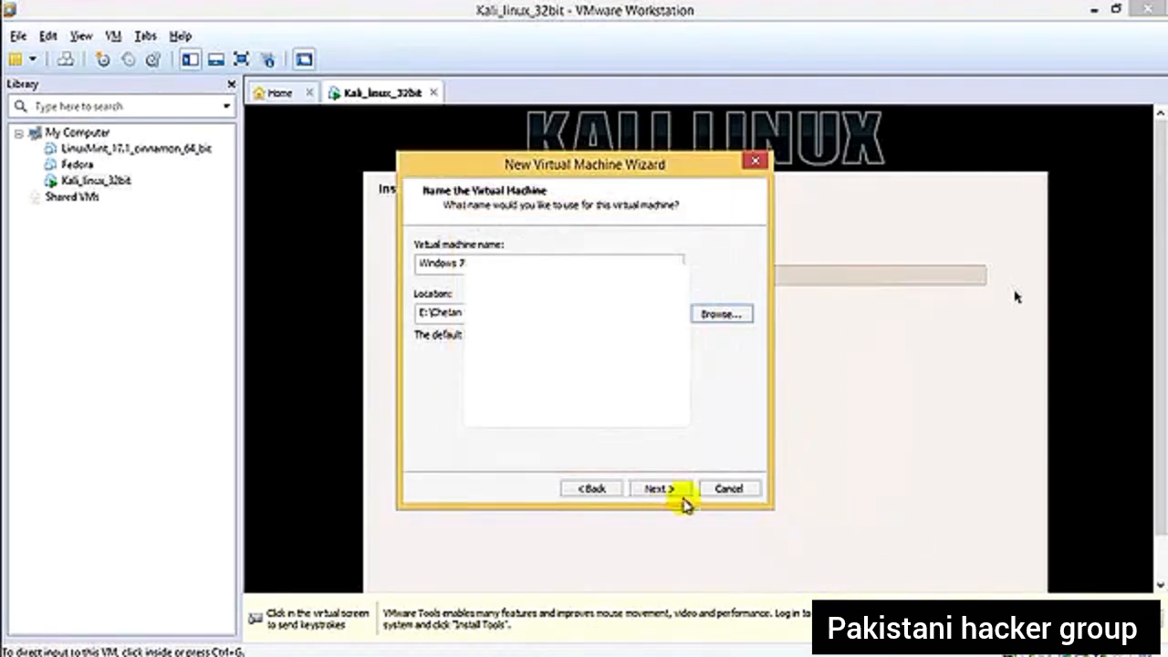
pyautogui.click(661, 490)
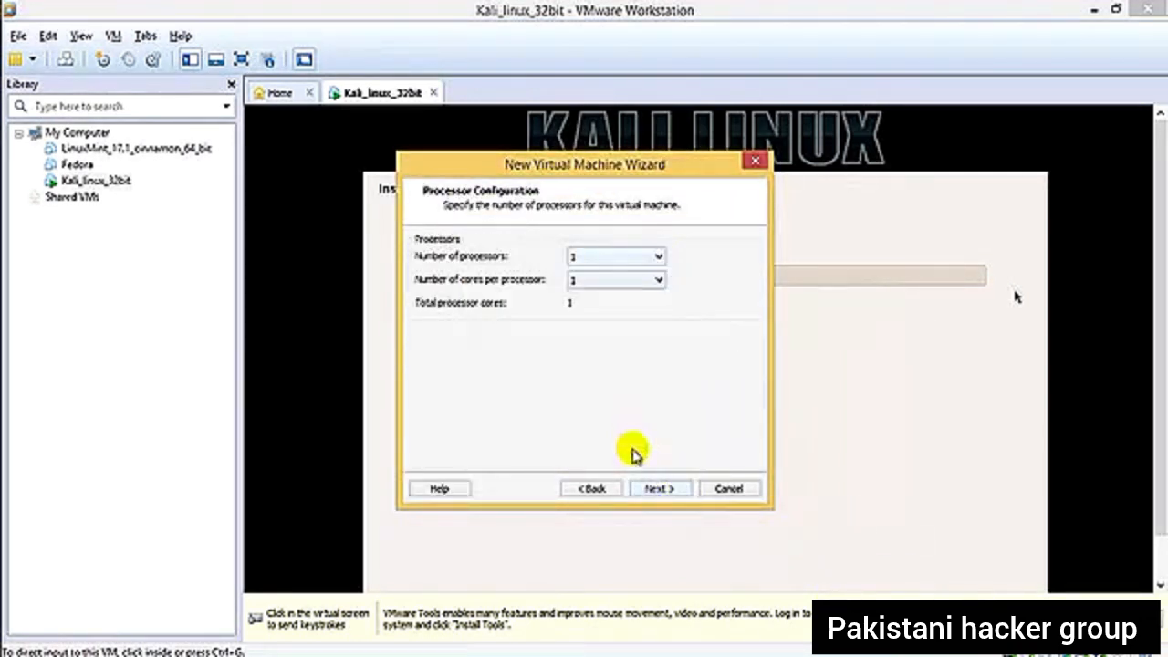
# - Set the number of processors to 2 and accept 512 MB of memory for the virtual machine
pyautogui.click(657, 259)
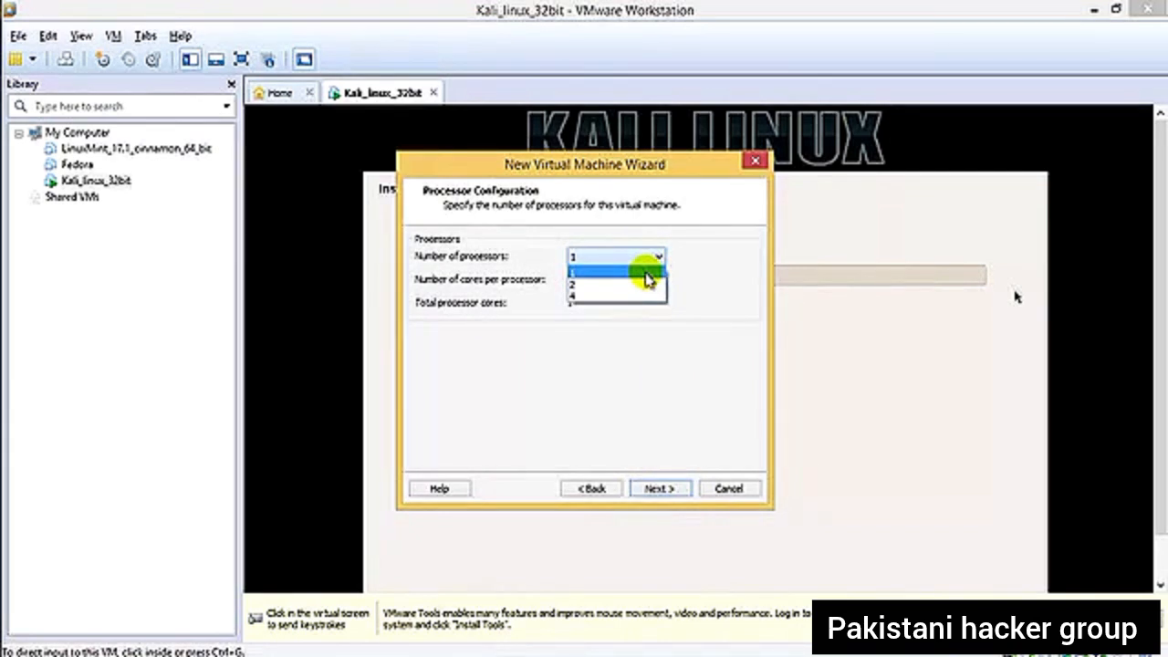
pyautogui.click(648, 285)
pyautogui.click(660, 490)
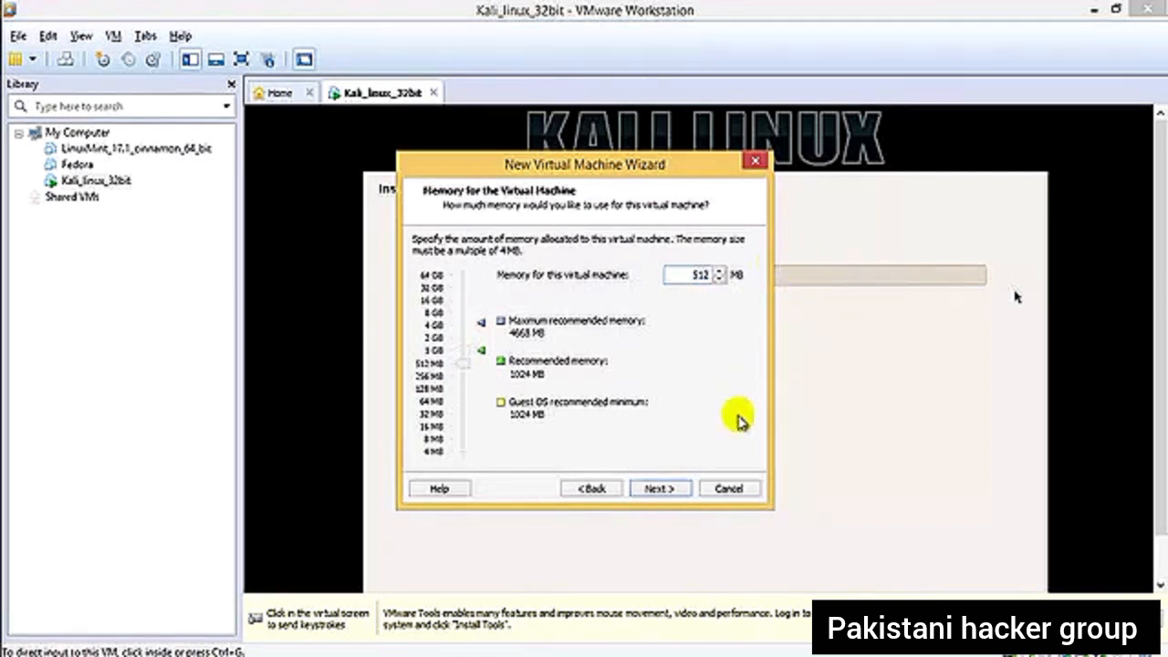
pyautogui.click(657, 490)
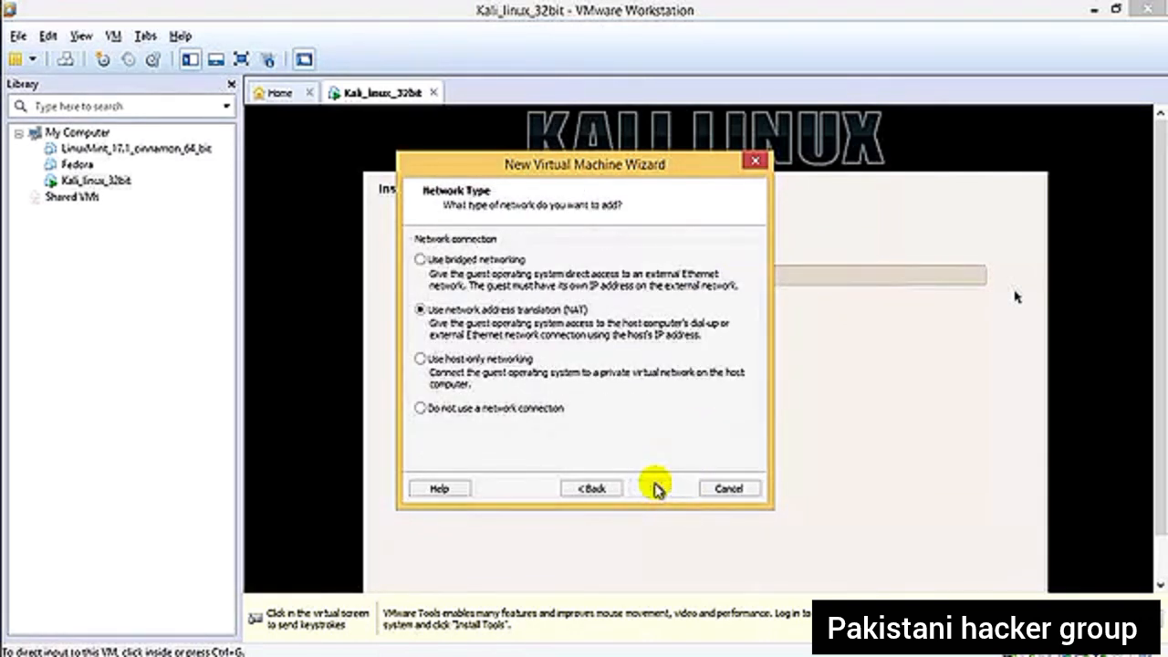
# - Accept NAT networking and the default I/O controller and disk choices, with SCSI as the virtual disk type
pyautogui.click(658, 489)
pyautogui.click(657, 490)
pyautogui.click(657, 489)
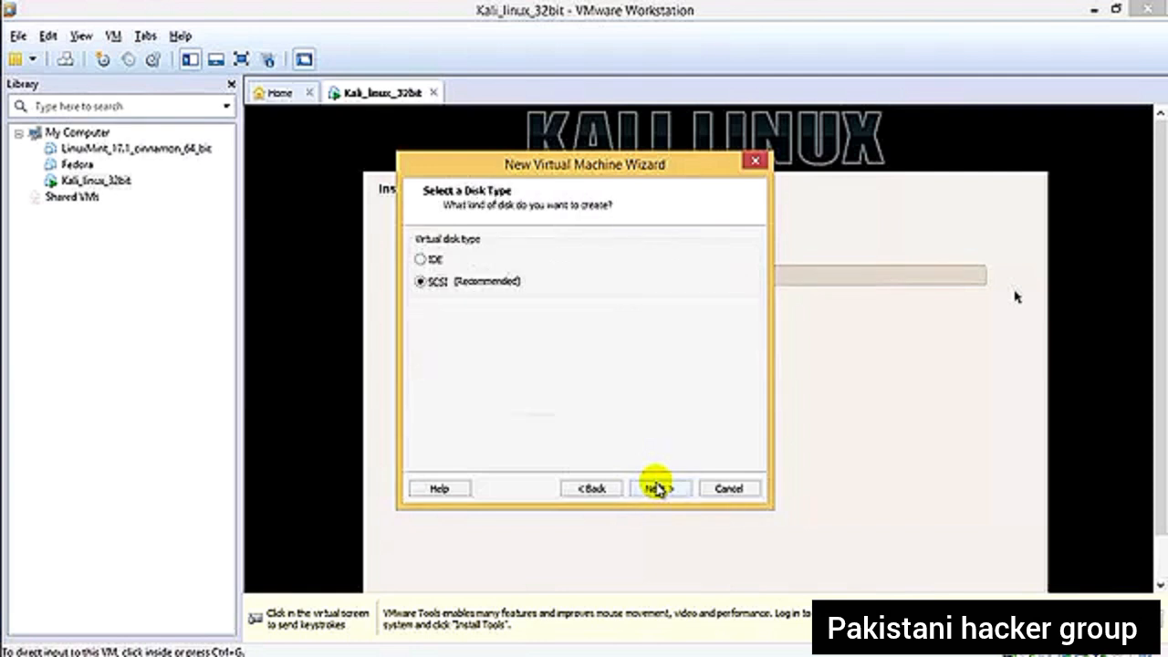
pyautogui.click(657, 489)
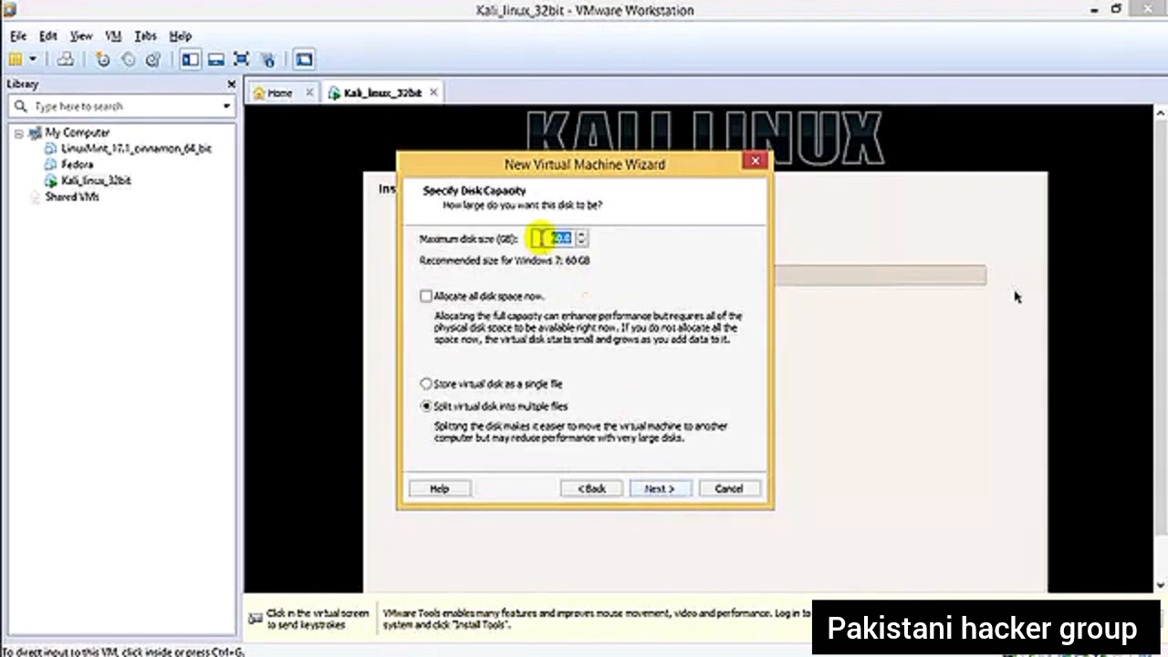
# - Set the maximum disk size to 20 GB, keeping the virtual disk split into multiple files
pyautogui.moveTo(551, 237); pyautogui.dragTo(639, 240)
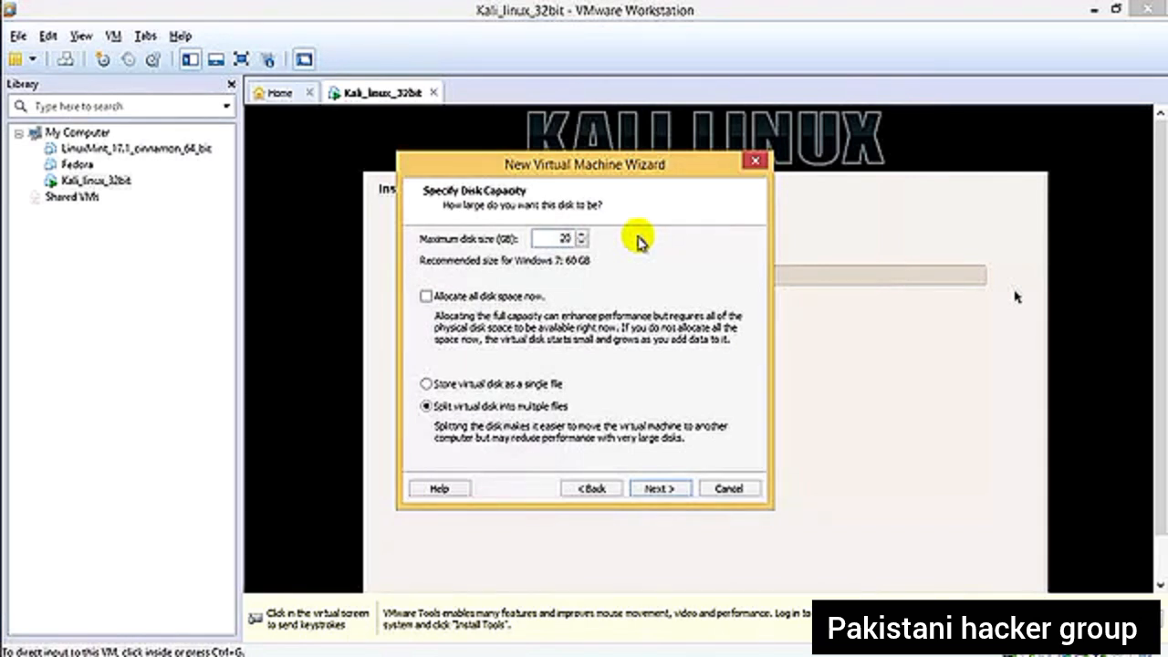
pyautogui.press('Return')
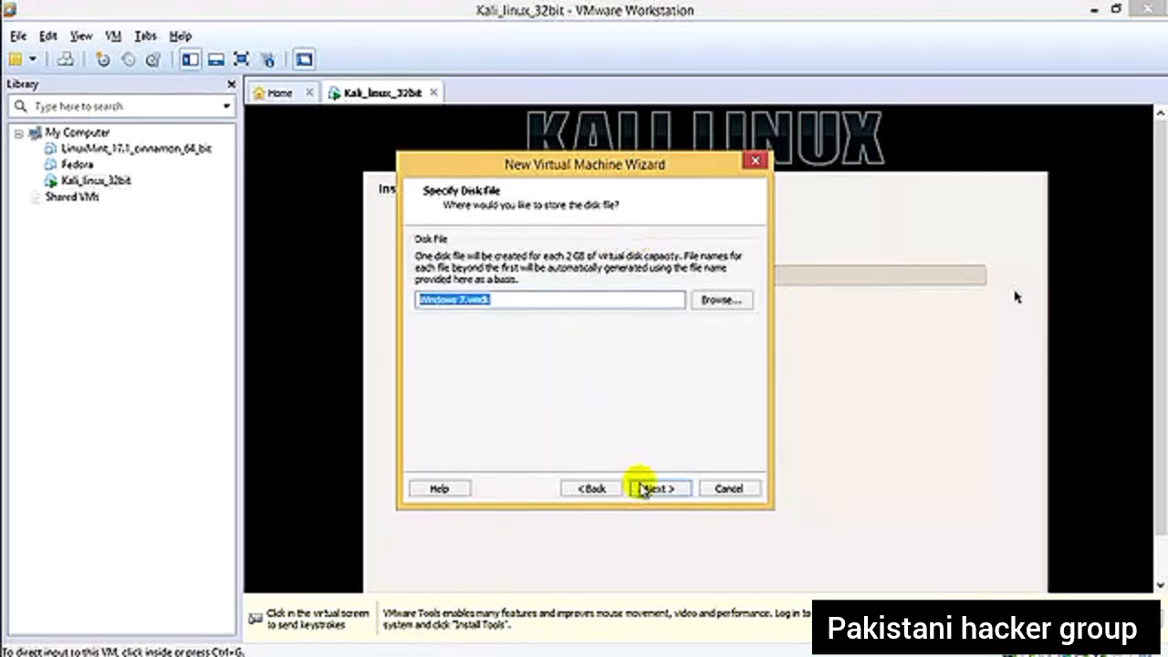
pyautogui.click(588, 488)
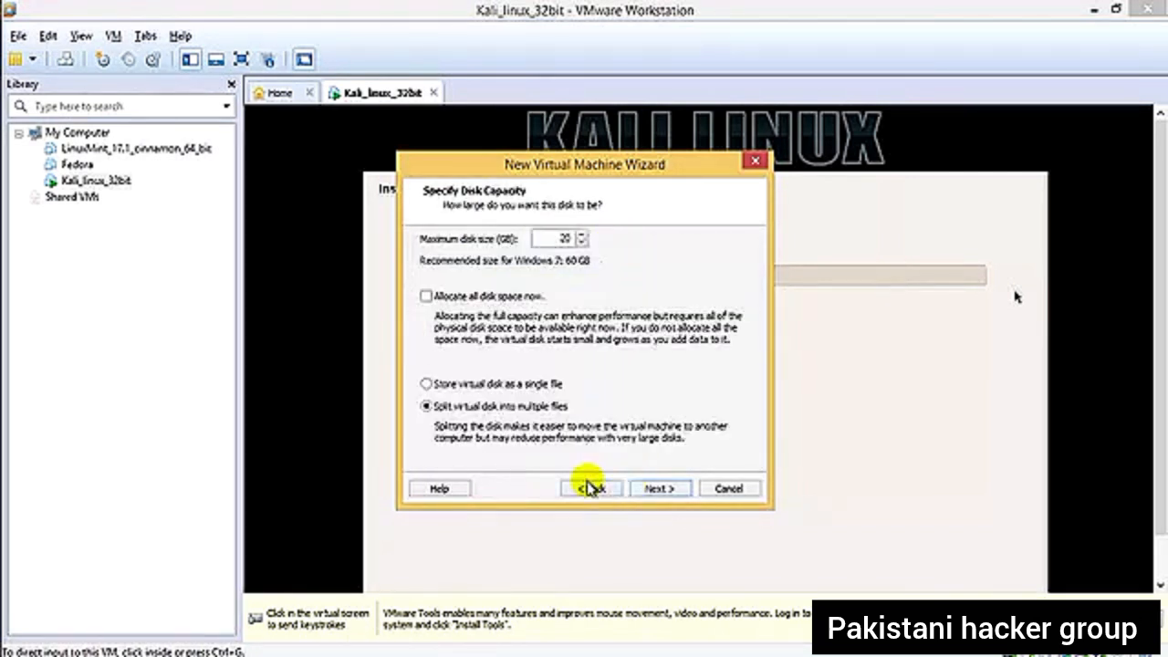
pyautogui.click(676, 491)
pyautogui.click(659, 488)
pyautogui.click(591, 489)
# - Save the disk file as Windows 7.vmdk in the machine's folder and finish creating the virtual machine
pyautogui.click(721, 299)
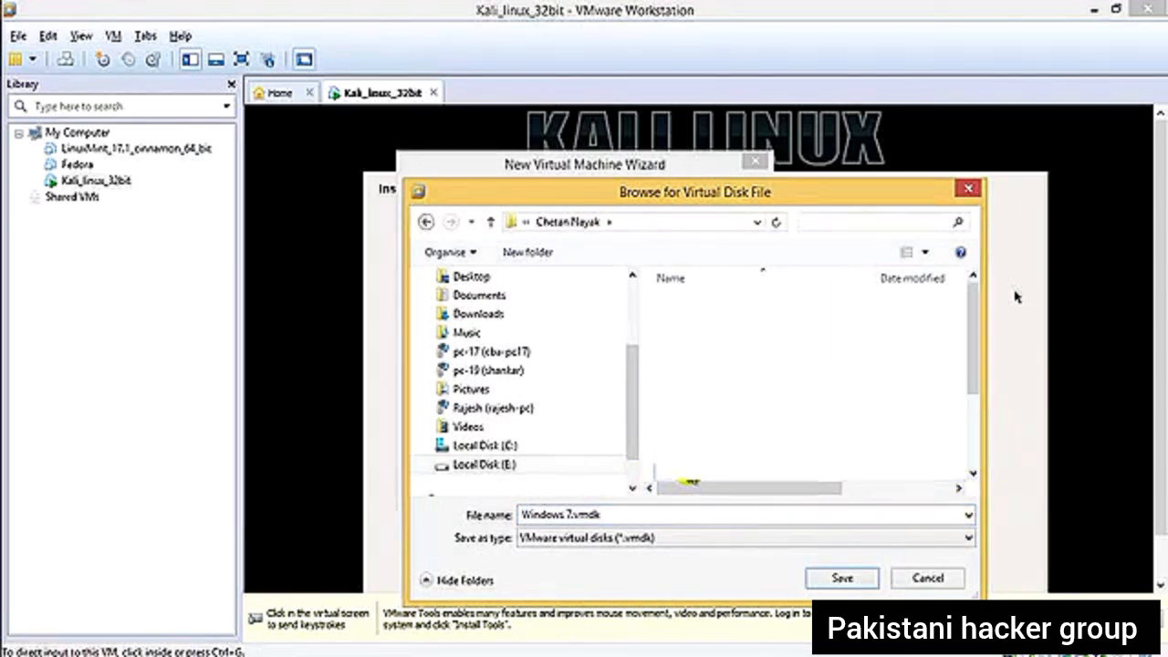
pyautogui.click(840, 578)
pyautogui.click(669, 491)
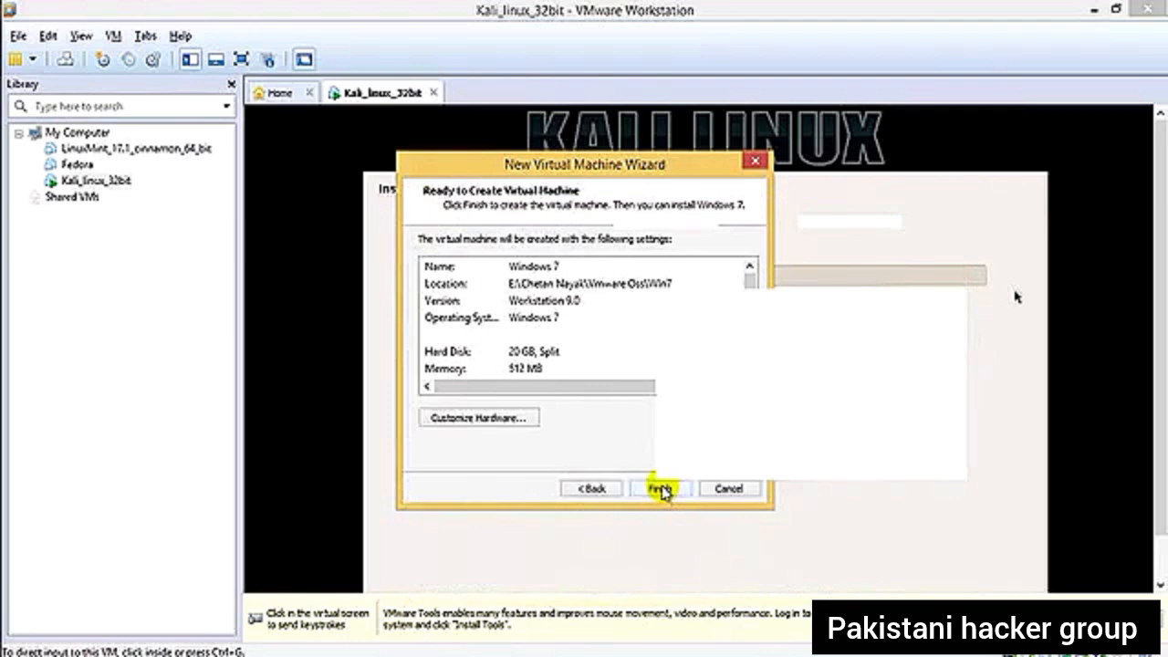
pyautogui.click(660, 490)
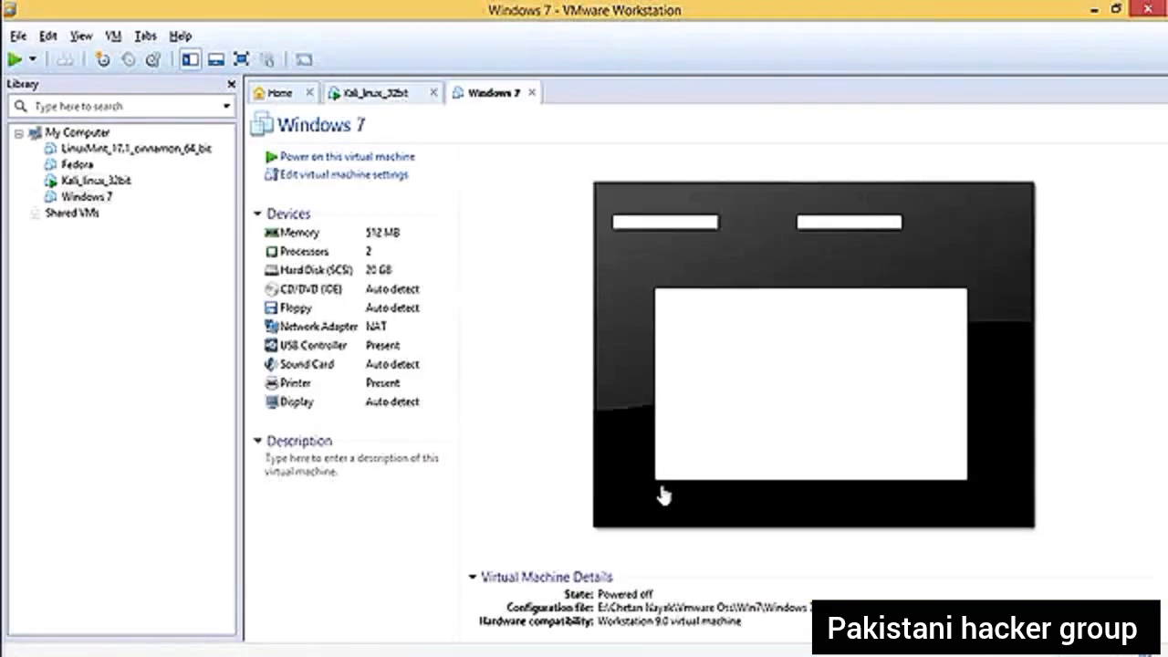
# - Open the Windows 7 virtual machine's settings and switch its CD/DVD (IDE) drive to an ISO image file
pyautogui.click(372, 94)
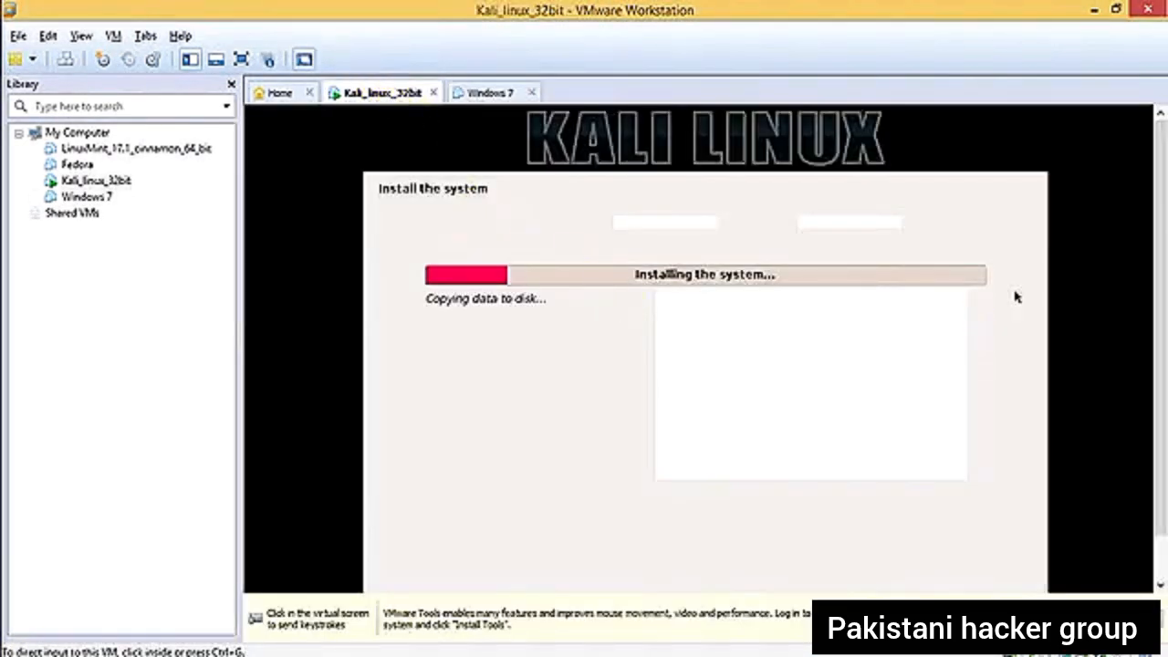
pyautogui.click(488, 94)
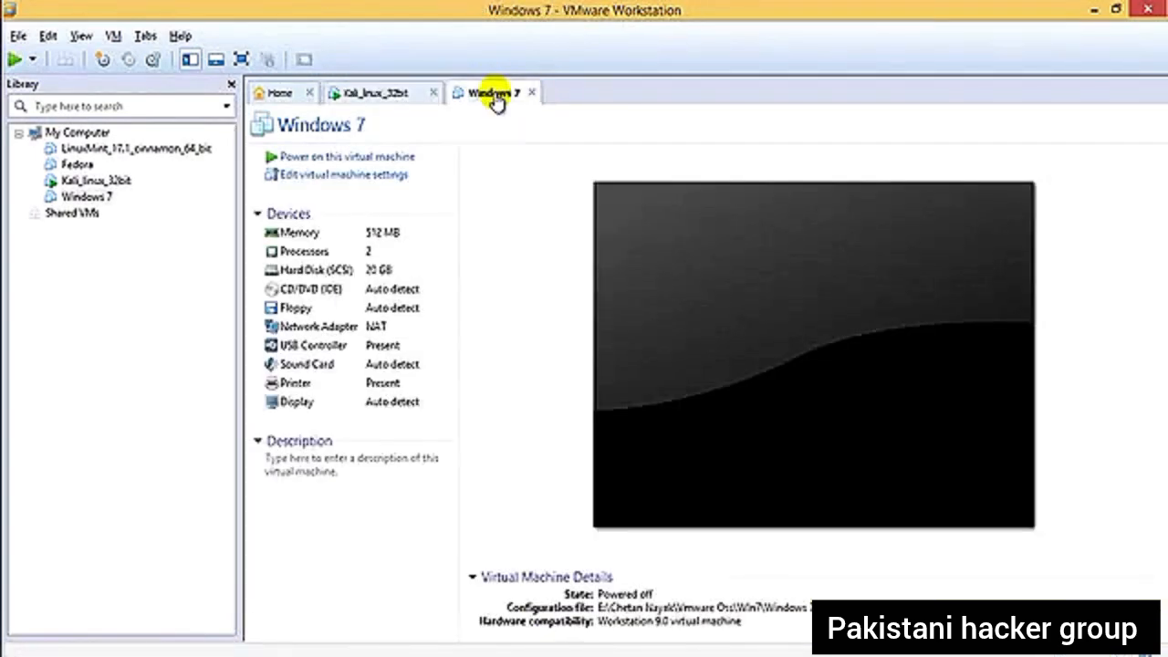
pyautogui.click(301, 178)
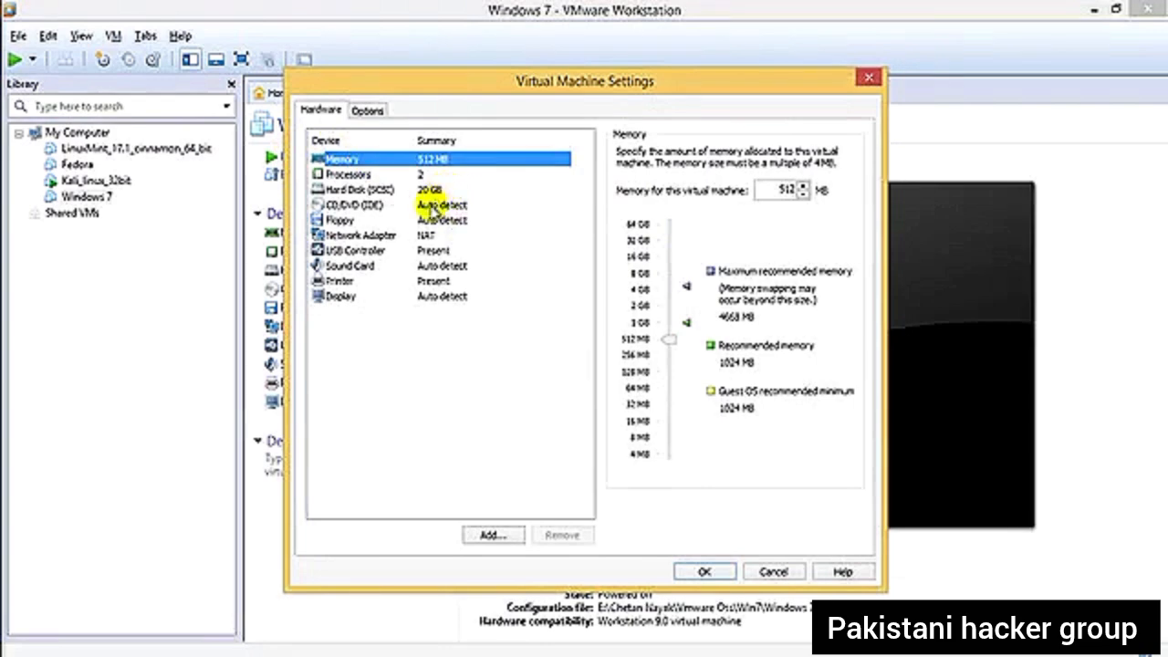
pyautogui.click(340, 206)
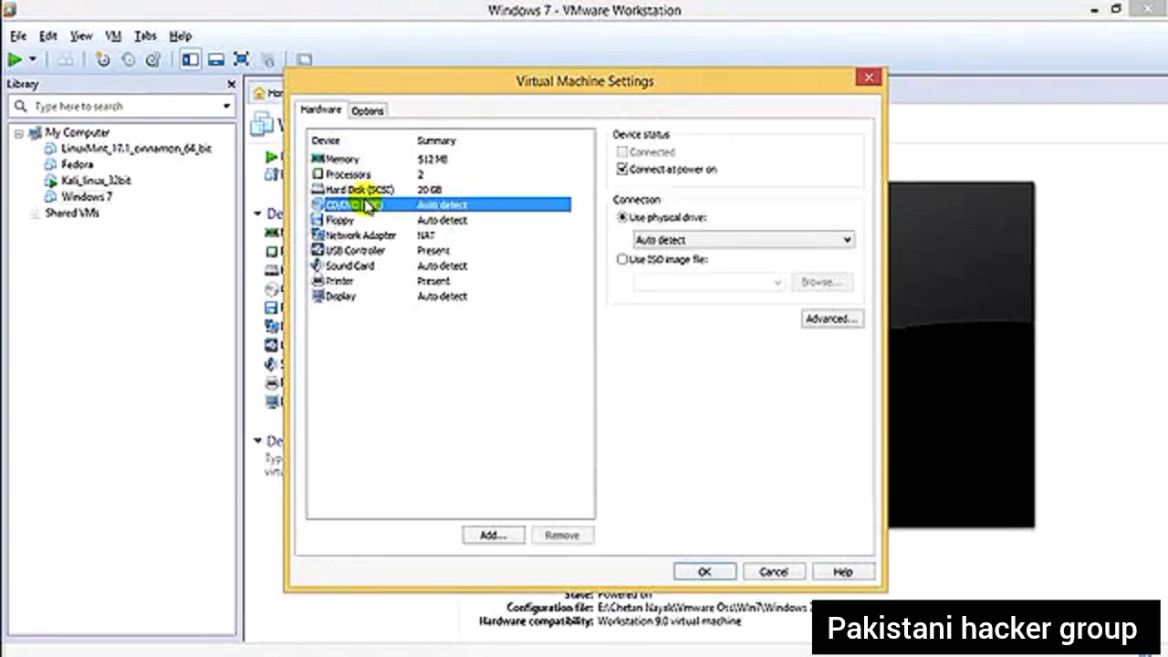
pyautogui.click(673, 263)
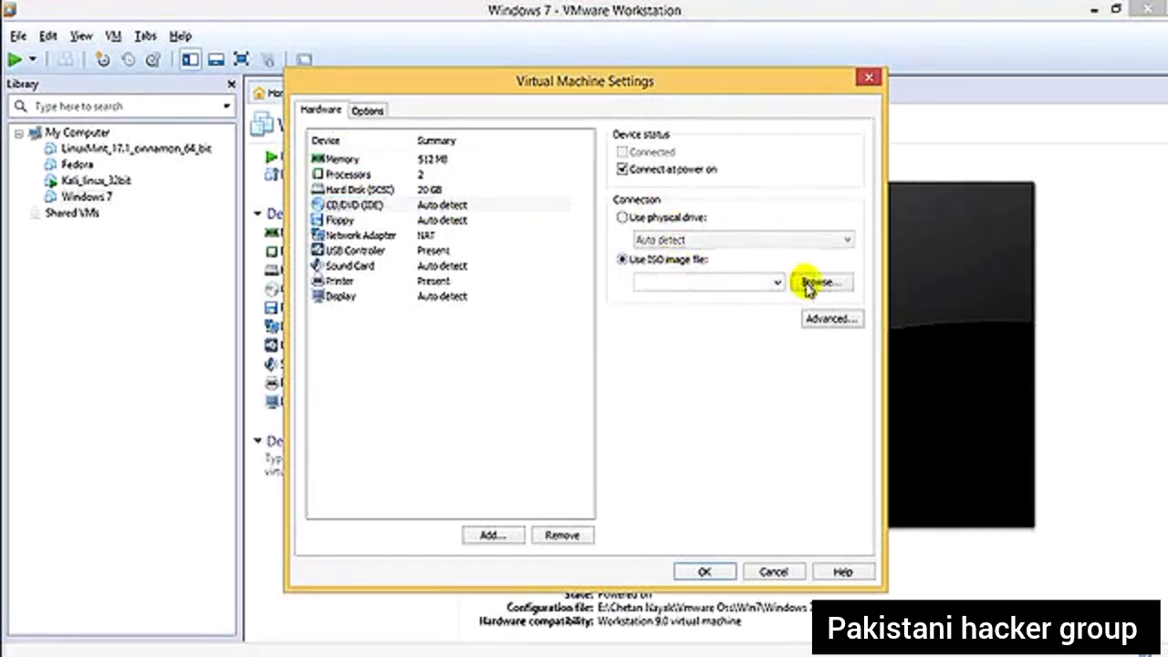
# - Browse all files in the parent folder of Vmware Oss, choose the Windows 7 image for the CD/DVD drive, and apply the settings
pyautogui.click(819, 281)
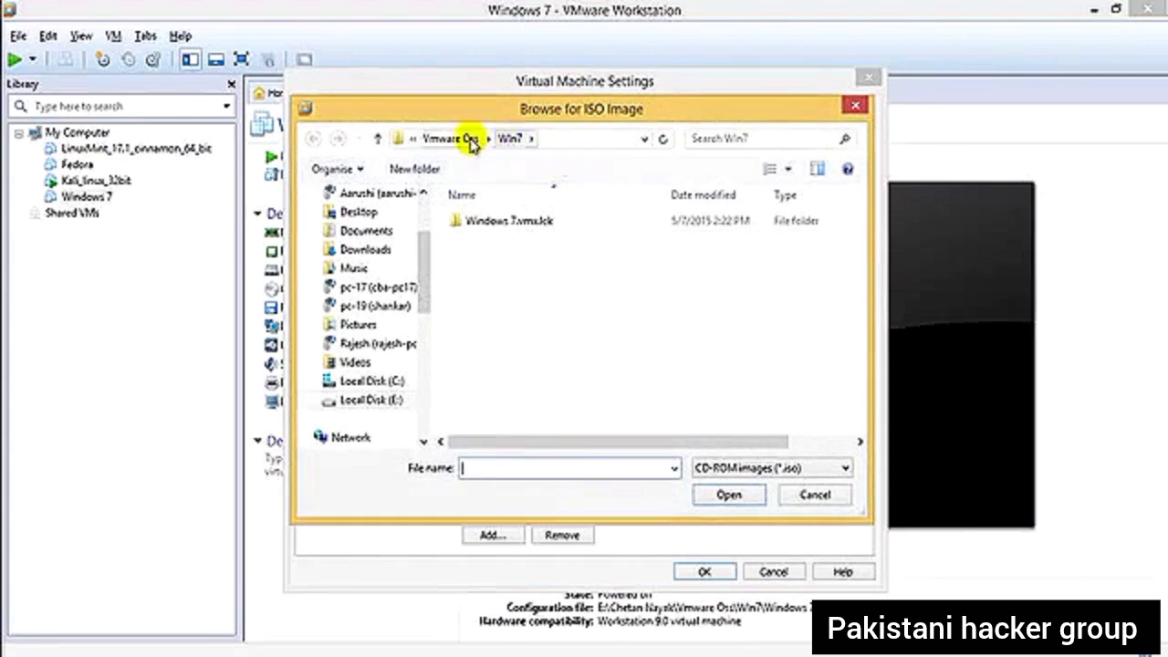
pyautogui.click(454, 142)
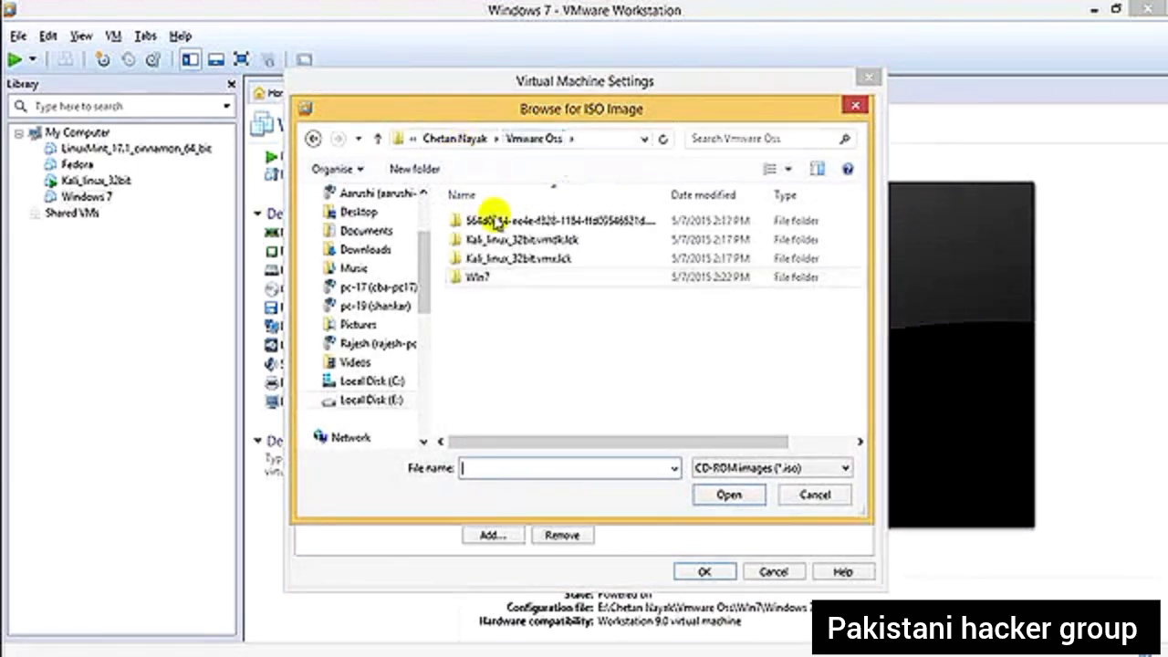
pyautogui.click(447, 142)
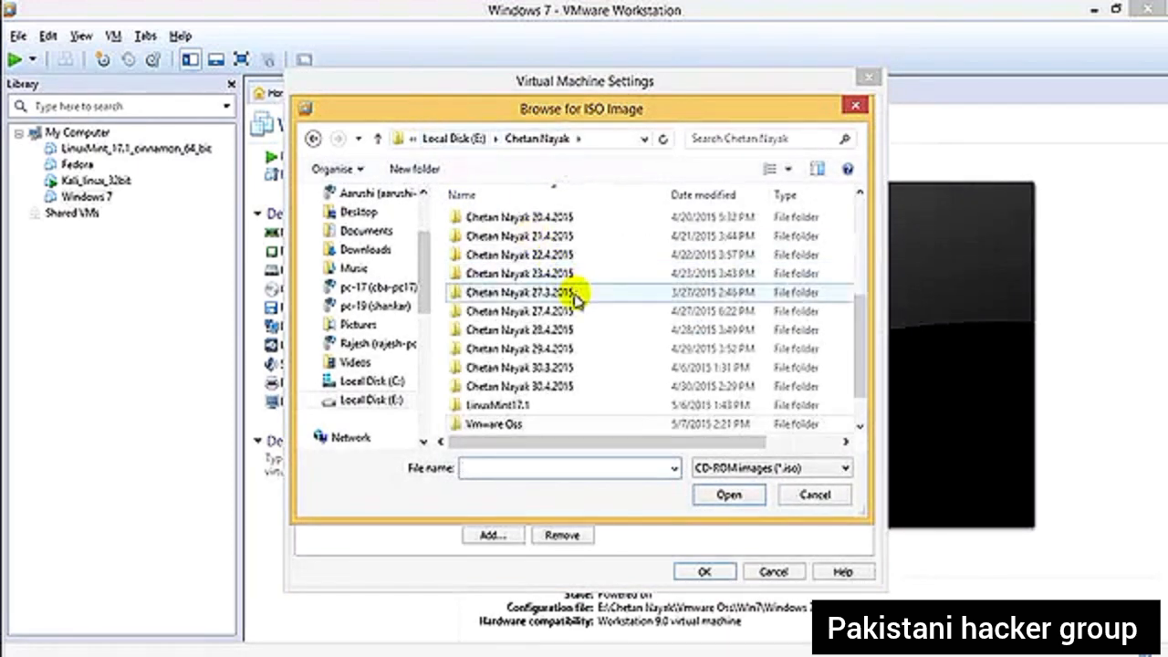
pyautogui.click(730, 469)
pyautogui.click(734, 500)
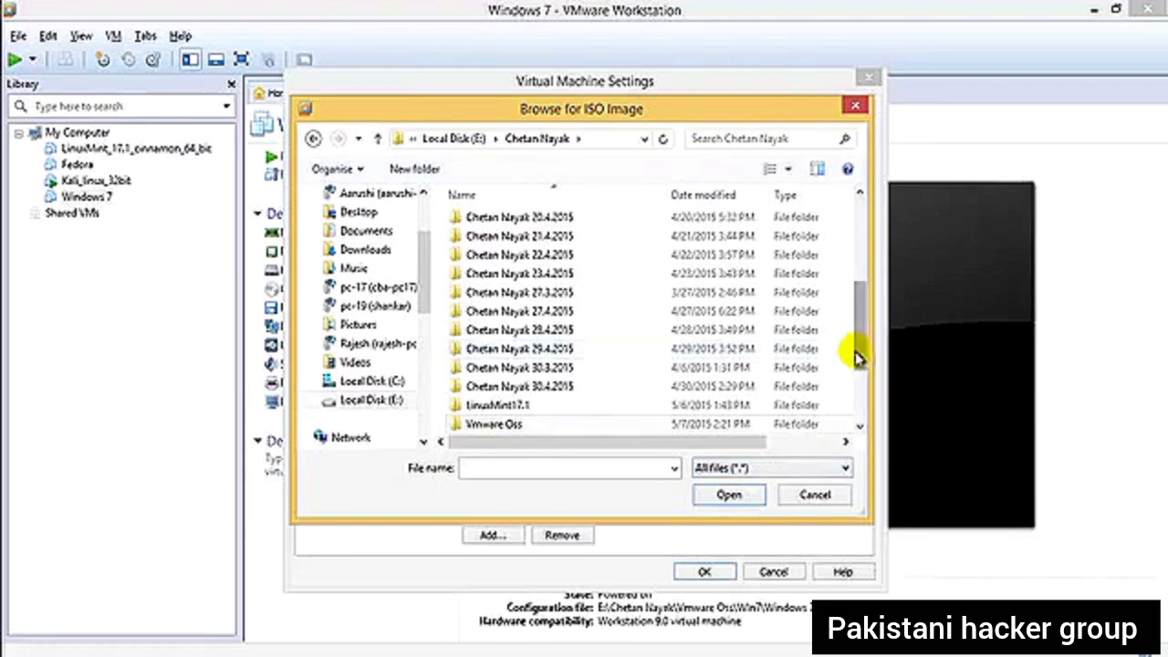
pyautogui.moveTo(853, 357); pyautogui.dragTo(852, 406)
pyautogui.click(589, 427)
pyautogui.click(729, 494)
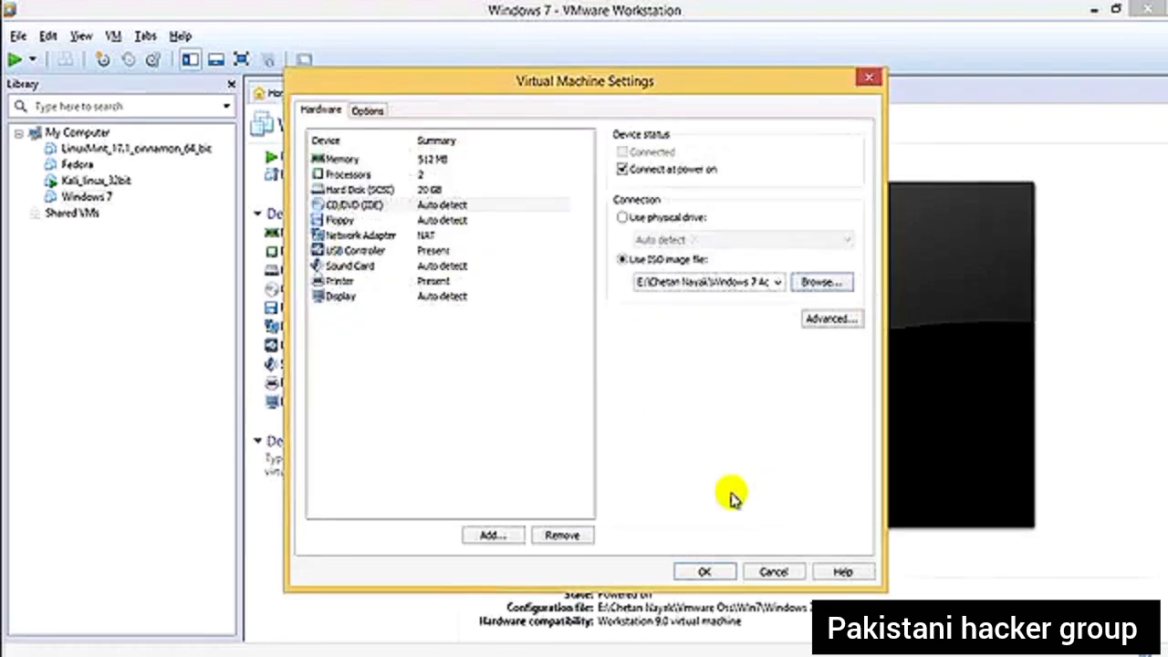
pyautogui.click(704, 572)
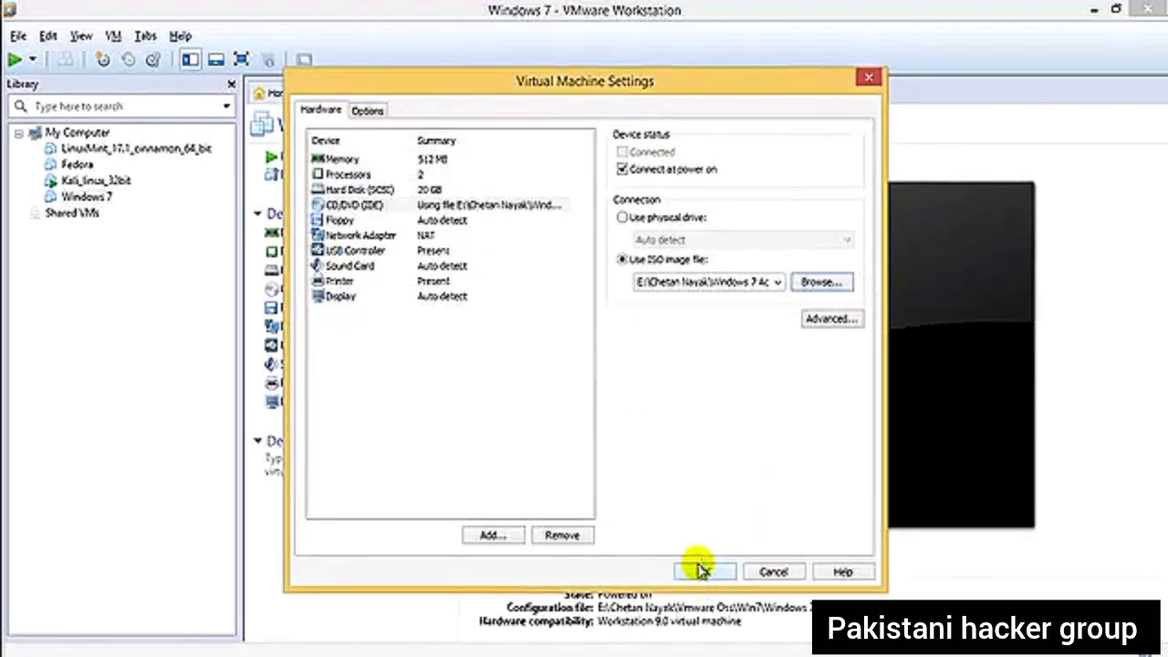
# - Power on the Windows 7 virtual machine, direct input to it while it boots, and release the input again
pyautogui.click(392, 156)
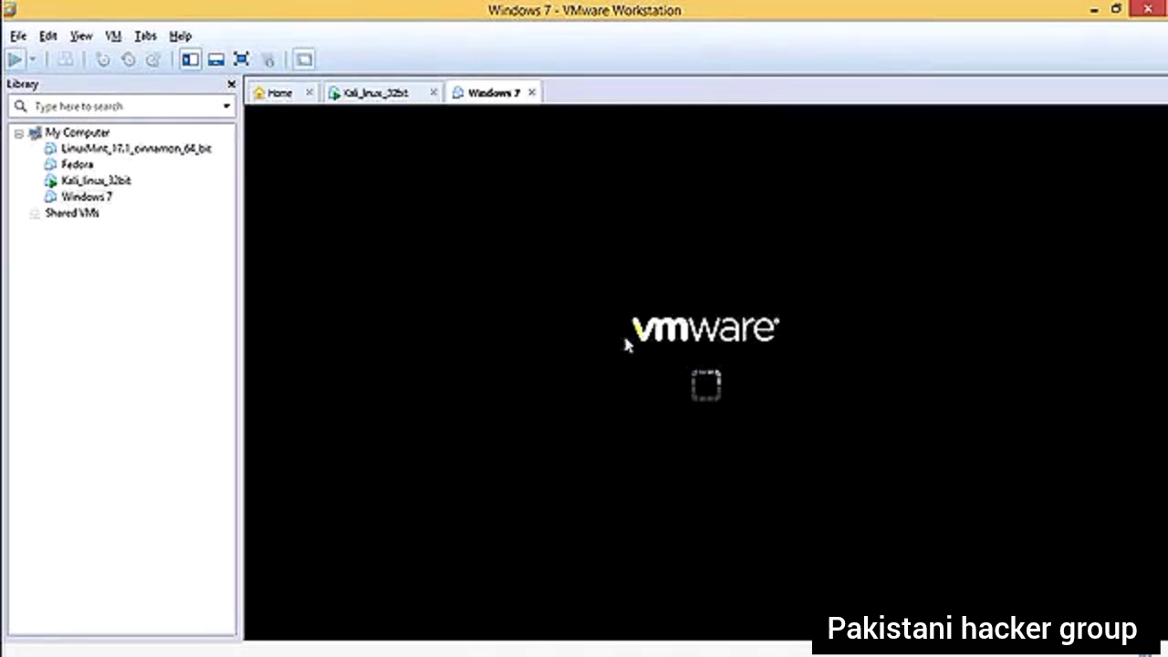
pyautogui.click(759, 376)
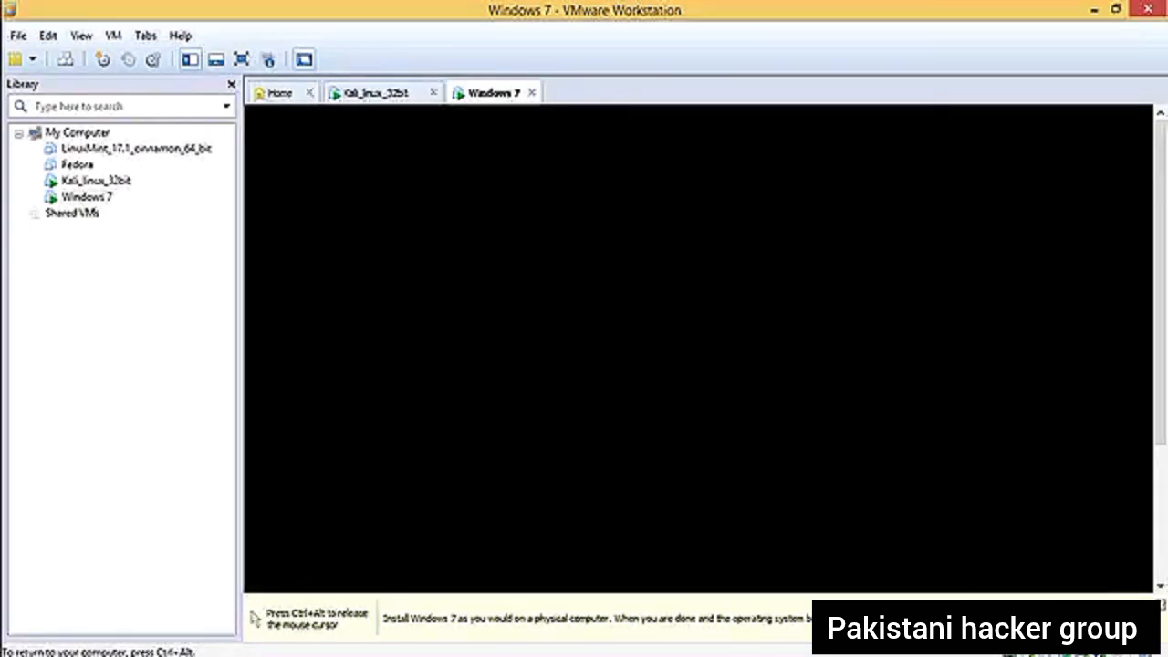
pyautogui.hotkey('ctrl', 'alt')
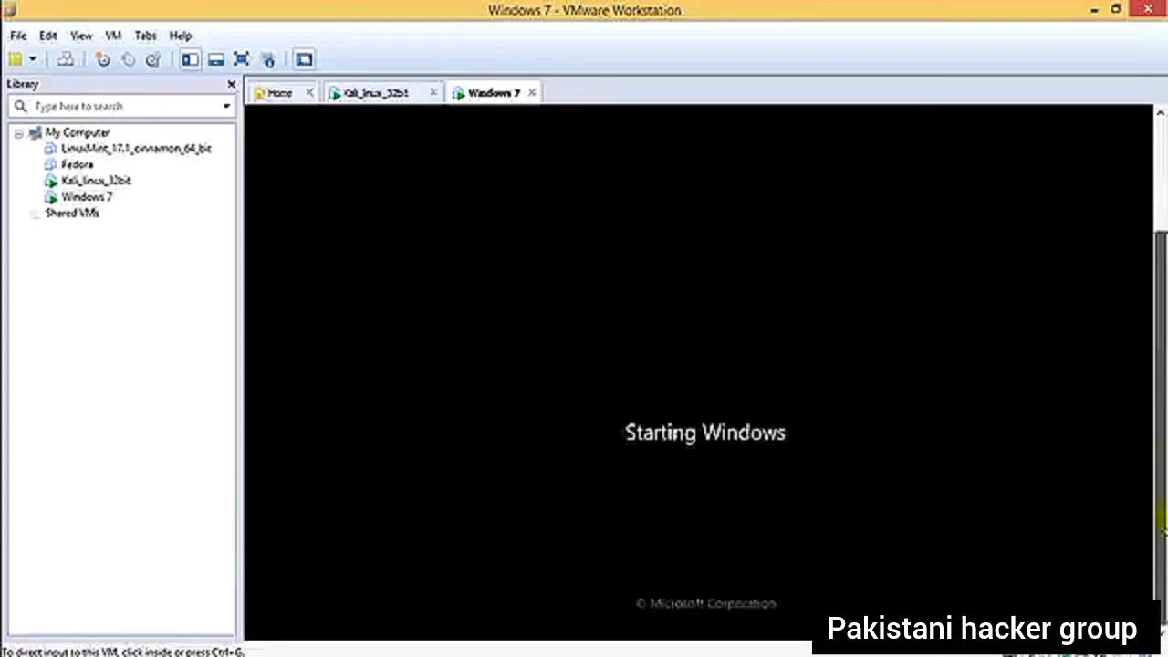
# - Check on the Kali_linux_32bit virtual machine and return to view the Windows 7 machine's startup screen
pyautogui.click(390, 91)
pyautogui.click(482, 94)
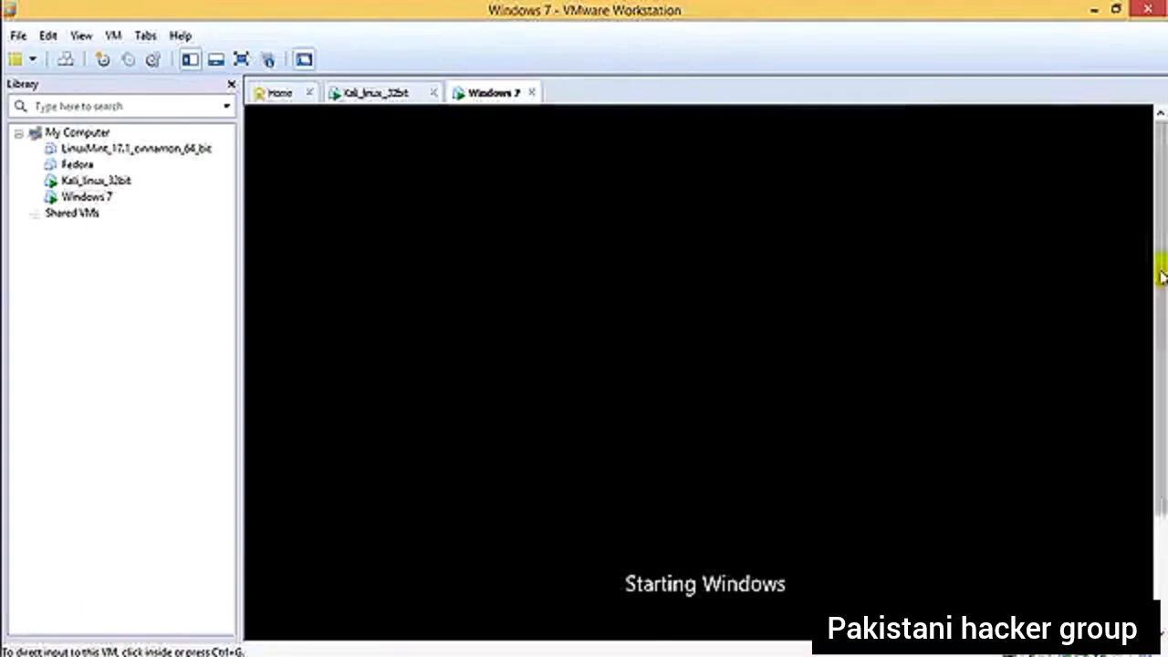
pyautogui.moveTo(1162, 279); pyautogui.dragTo(1161, 418)
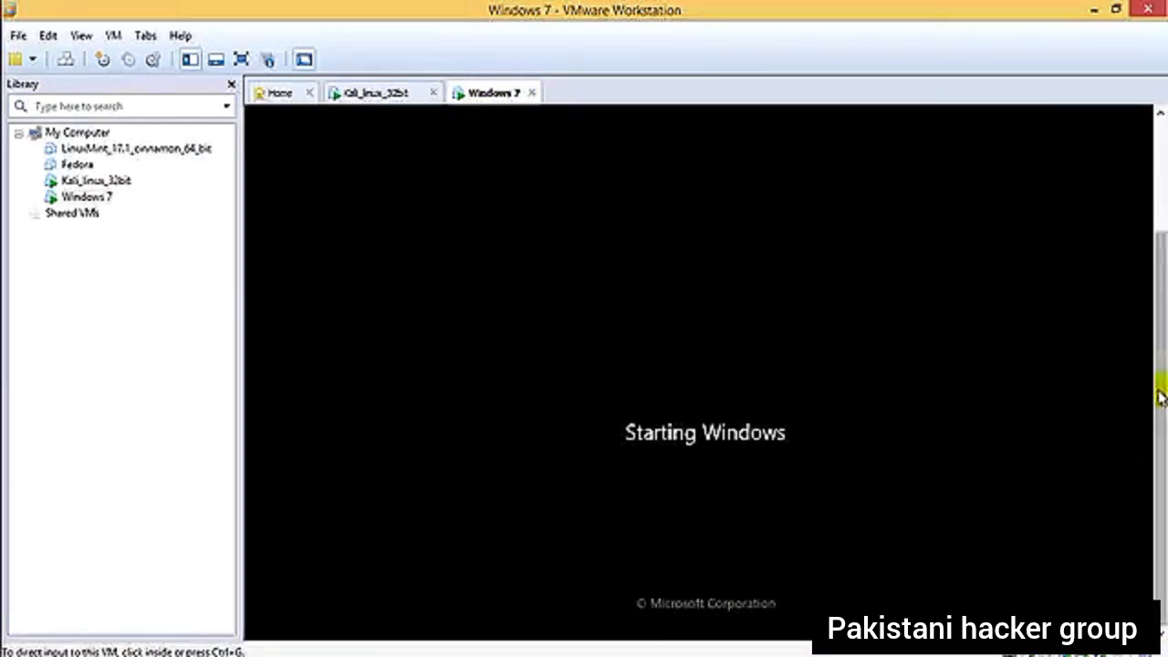